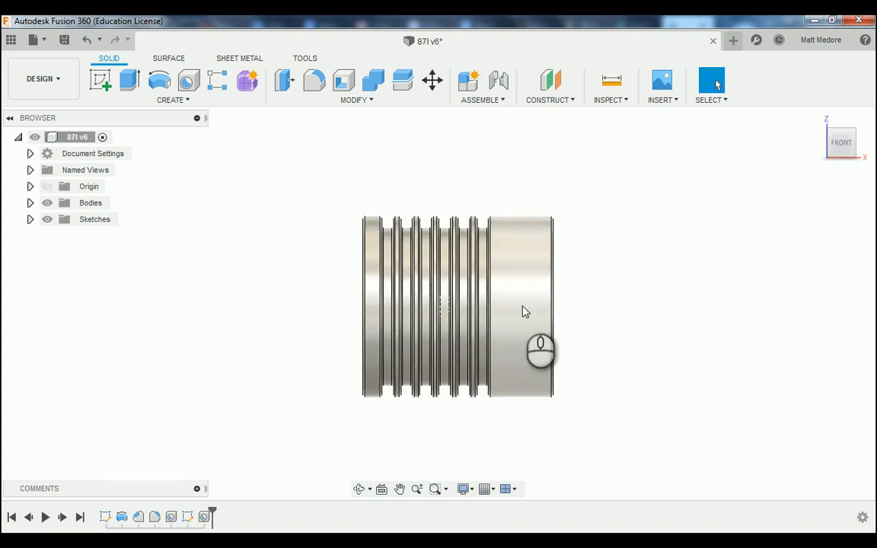
- Turn to the part's left-side end face and set that view as the Front view
{"action": "middle_click_drag", "start_coordinate": [286, 313], "coordinate": [483, 264], "text": "shift"}
{"action": "left_click", "coordinate": [483, 256]}
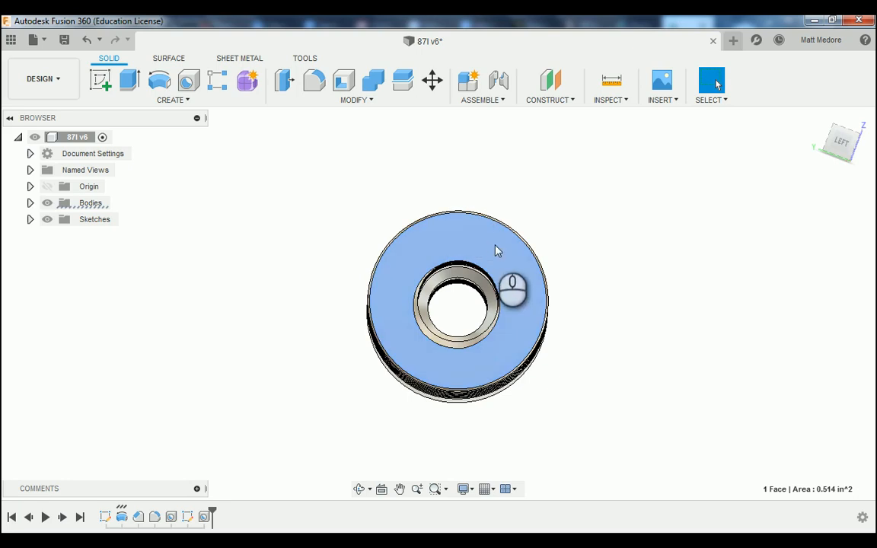
{"action": "mouse_move", "coordinate": [573, 249]}
{"action": "middle_mouse_down", "text": "shift"}
{"action": "mouse_move", "coordinate": [573, 263]}
{"action": "mouse_move", "coordinate": [580, 253]}
{"action": "mouse_move", "coordinate": [566, 250]}
{"action": "mouse_move", "coordinate": [570, 258]}
{"action": "middle_mouse_up", "text": "shift"}
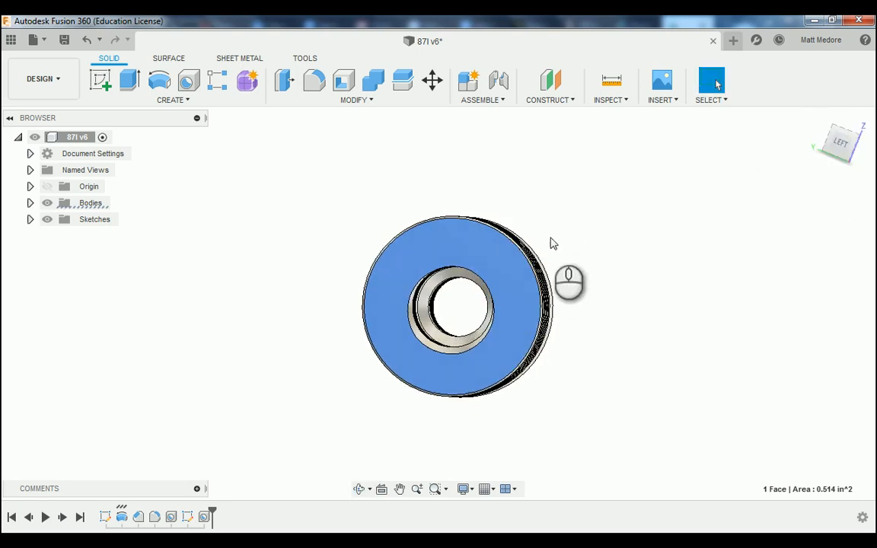
{"action": "left_click", "coordinate": [842, 143]}
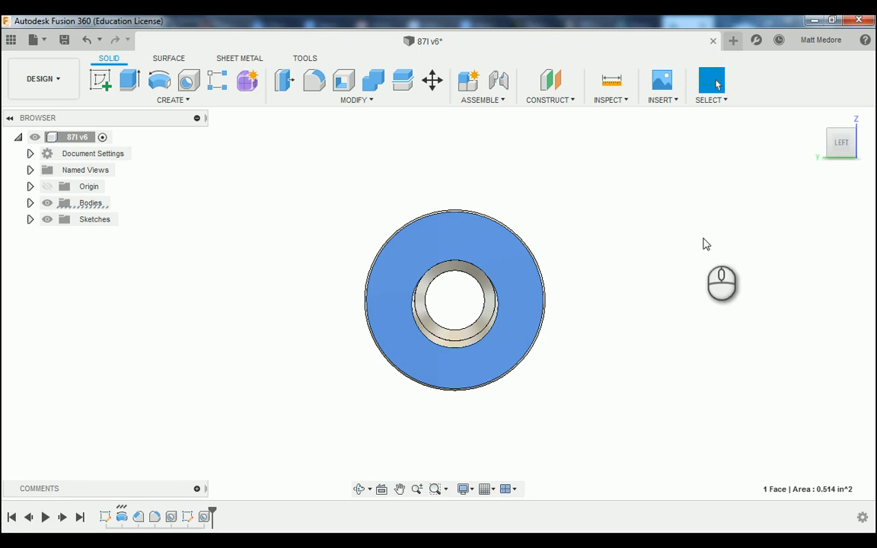
{"action": "right_click", "coordinate": [843, 145]}
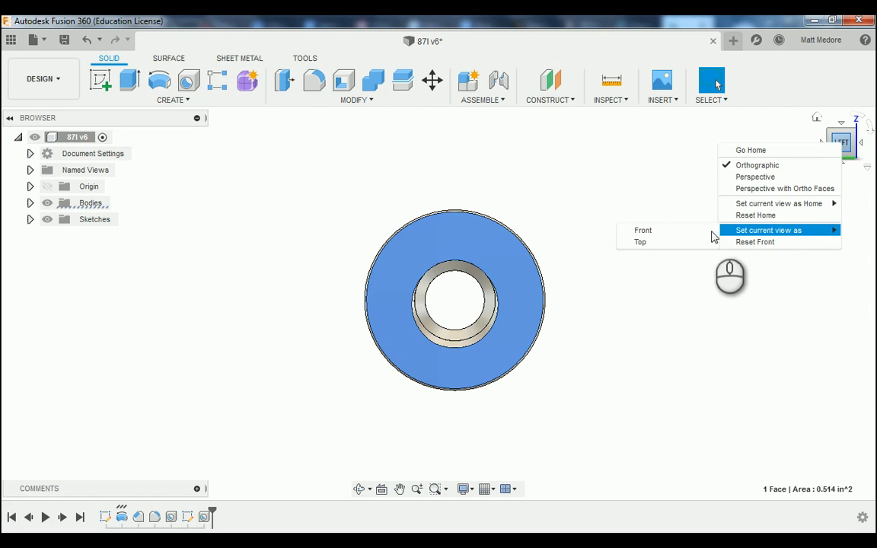
{"action": "left_click", "coordinate": [677, 233]}
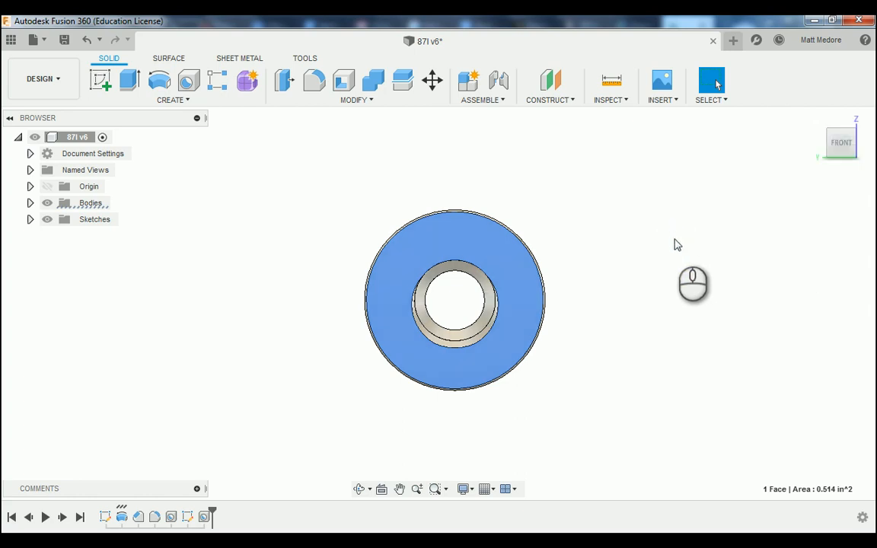
{"action": "left_click", "coordinate": [676, 240]}
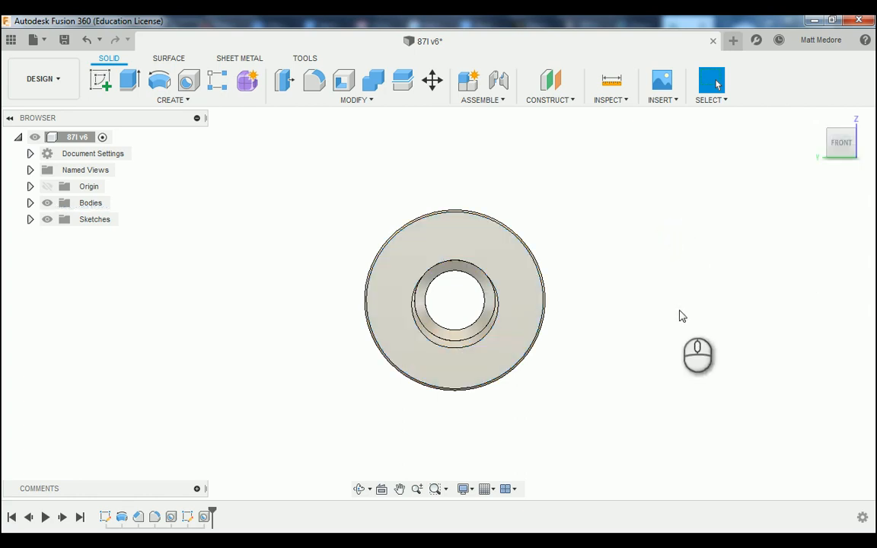
- Examine the modeled threads inside the bore and the outer grooves of the part
{"action": "middle_click_drag", "start_coordinate": [699, 332], "coordinate": [673, 325], "text": "shift"}
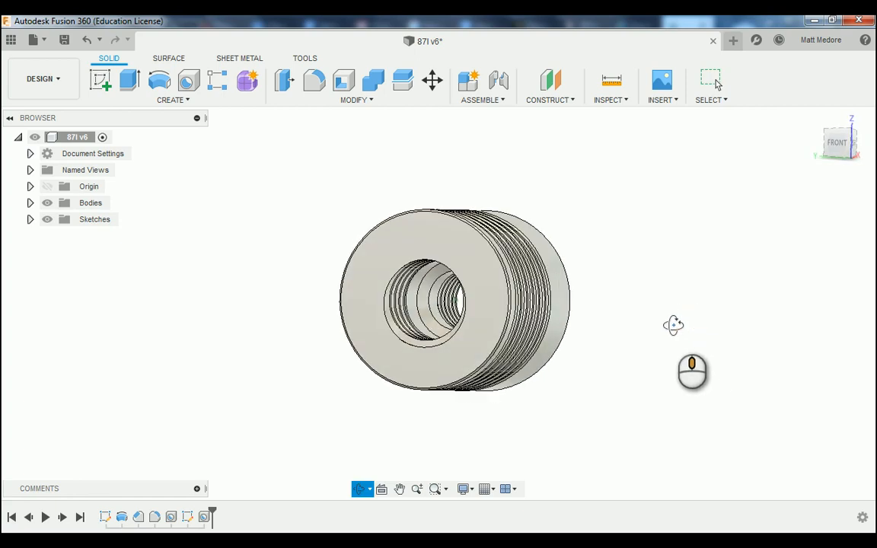
{"action": "scroll", "coordinate": [280, 332], "scroll_direction": "down", "scroll_amount": 2}
{"action": "scroll", "coordinate": [259, 280], "scroll_direction": "down", "scroll_amount": 1}
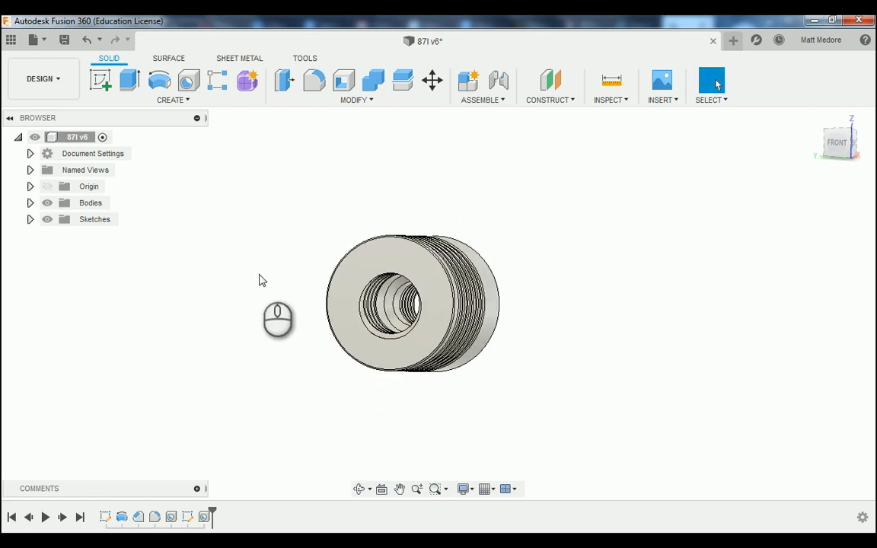
{"action": "scroll", "coordinate": [307, 366], "scroll_direction": "up", "scroll_amount": 4}
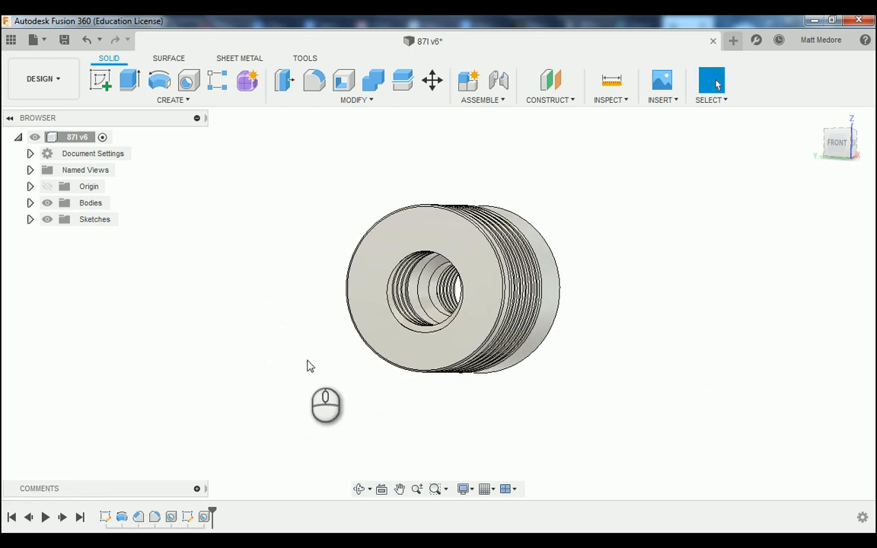
{"action": "scroll", "coordinate": [392, 331], "scroll_direction": "up", "scroll_amount": 3}
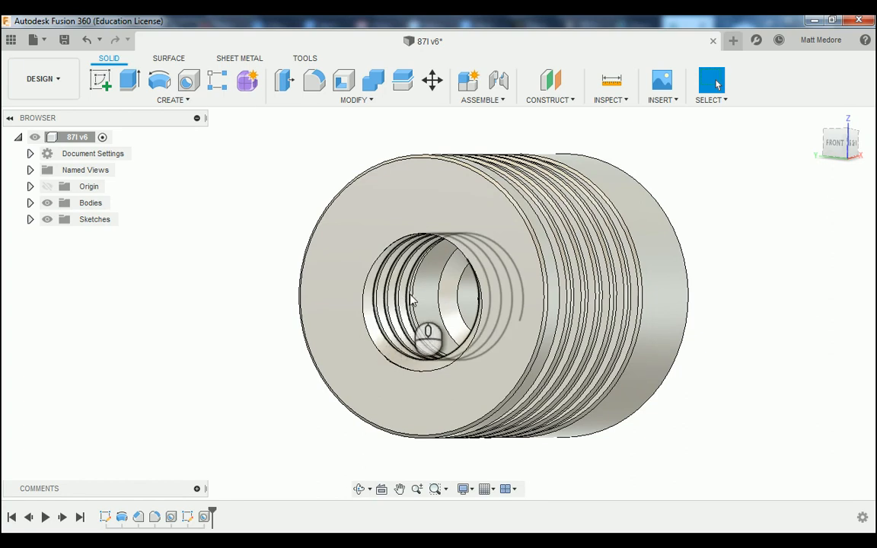
{"action": "middle_click_drag", "start_coordinate": [411, 299], "coordinate": [242, 323], "text": "shift"}
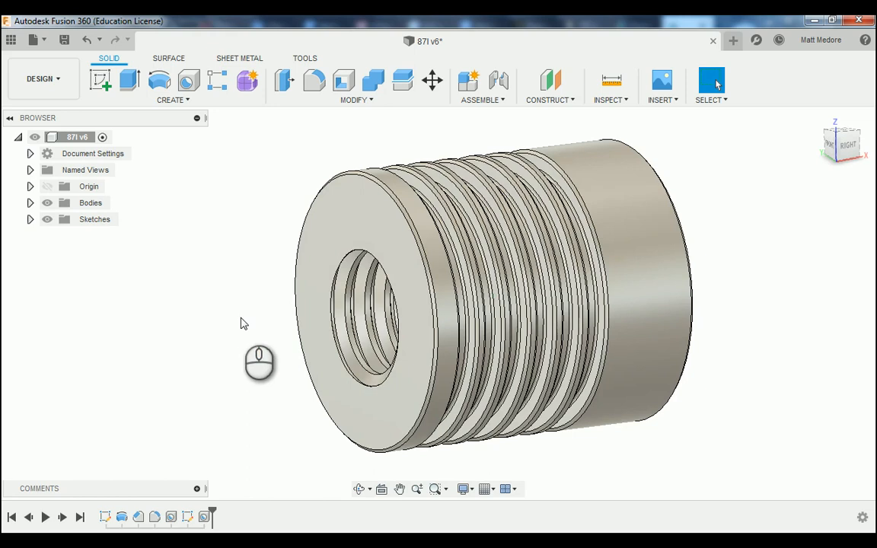
{"action": "scroll", "coordinate": [270, 324], "scroll_direction": "down", "scroll_amount": 2}
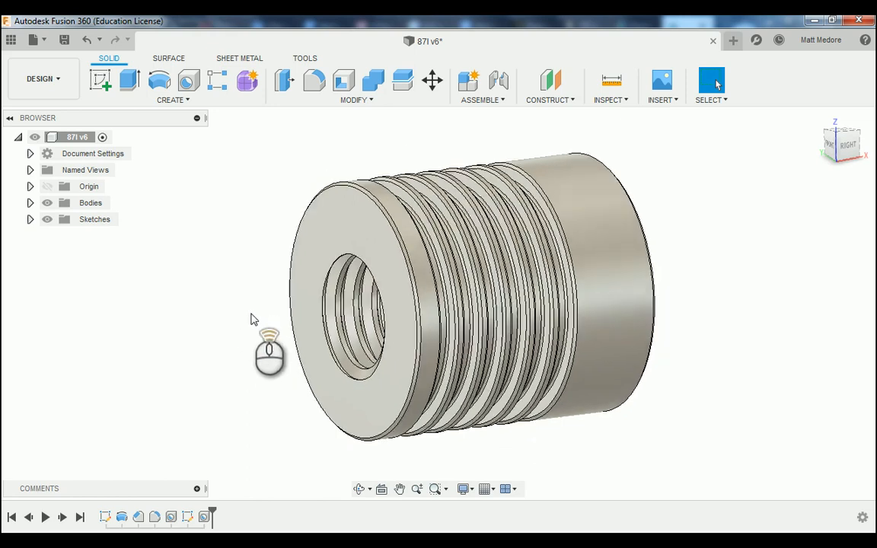
{"action": "scroll", "coordinate": [253, 319], "scroll_direction": "down", "scroll_amount": 1}
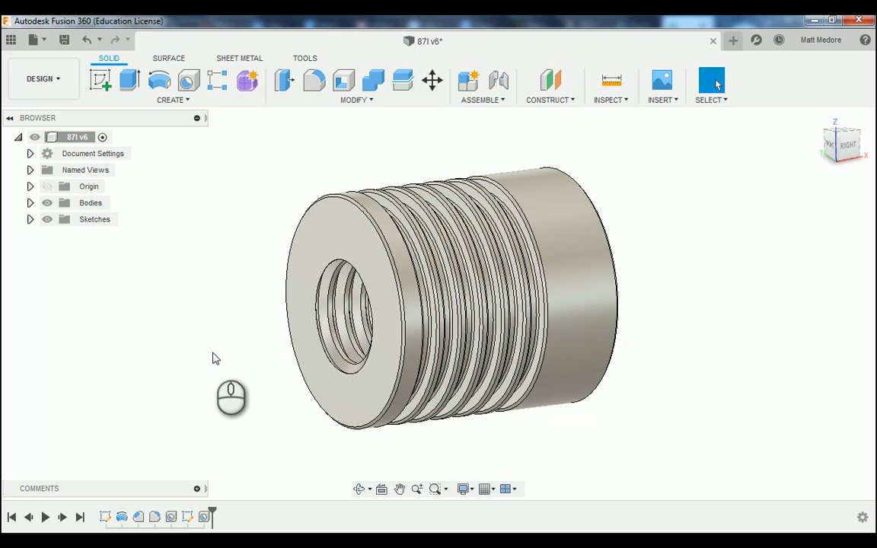
- Edit the 1/2-13 UNC tapped hole feature and turn off its modeled threads
{"action": "right_click", "coordinate": [170, 518]}
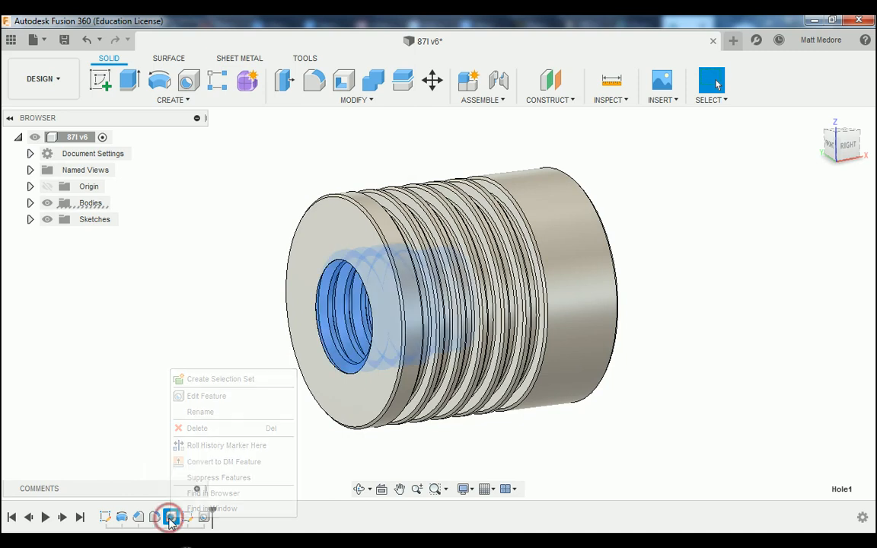
{"action": "left_click", "coordinate": [199, 398]}
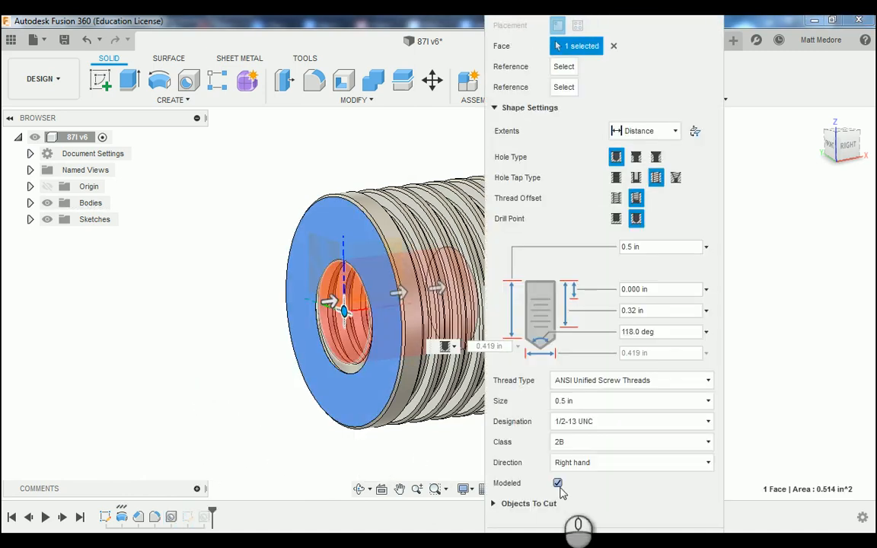
{"action": "left_click", "coordinate": [557, 483]}
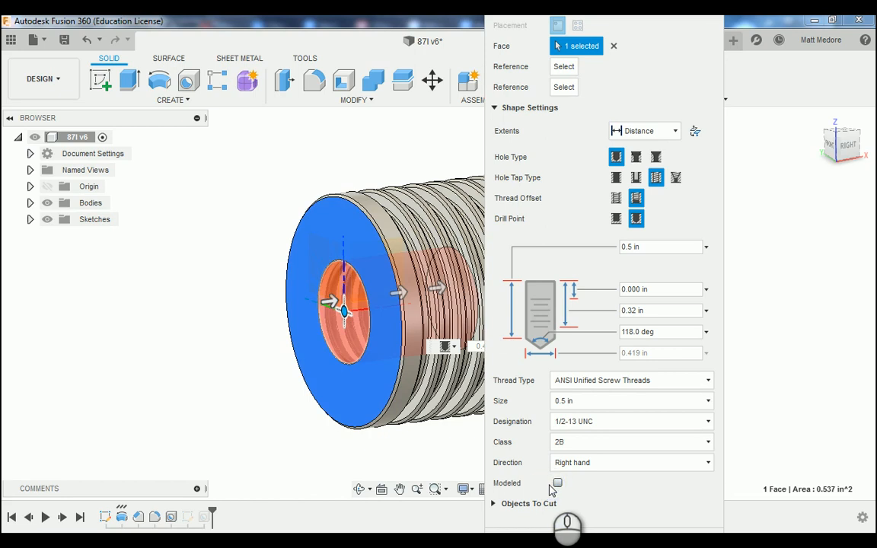
{"action": "key", "text": "Return"}
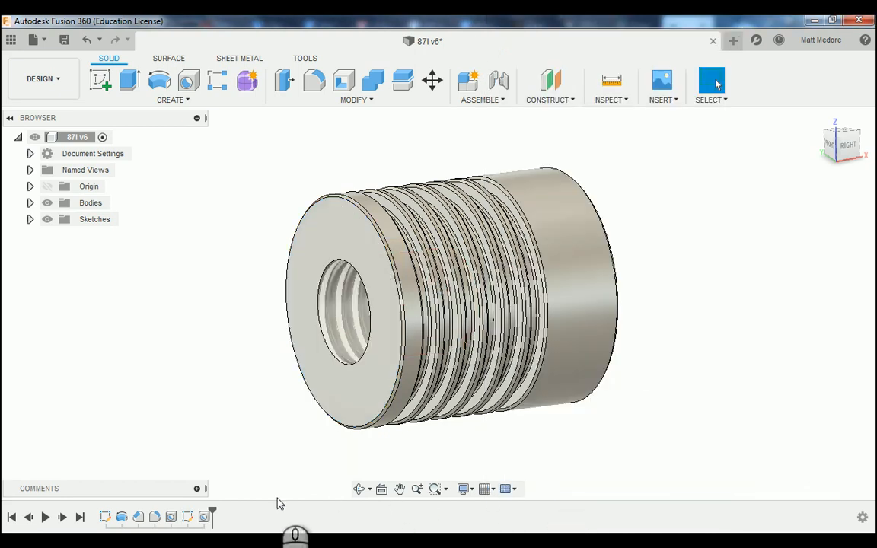
- Edit the 3/8-16 UNC tapped hole feature and turn off its modeled threads
{"action": "right_click", "coordinate": [203, 518]}
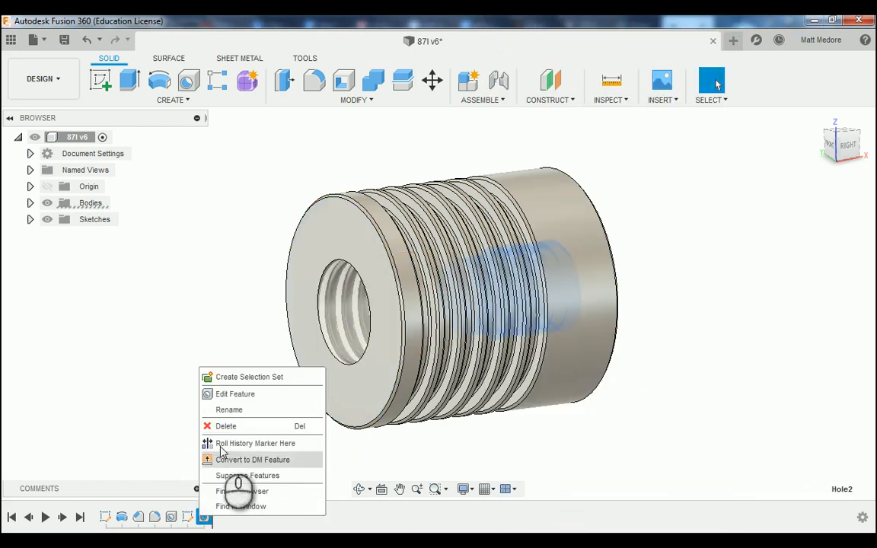
{"action": "left_click", "coordinate": [220, 395]}
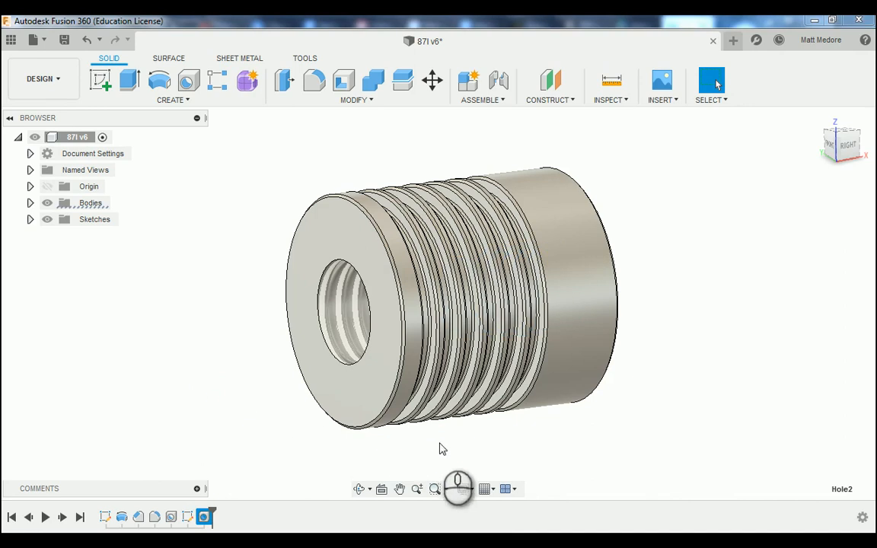
{"action": "left_click", "coordinate": [556, 443]}
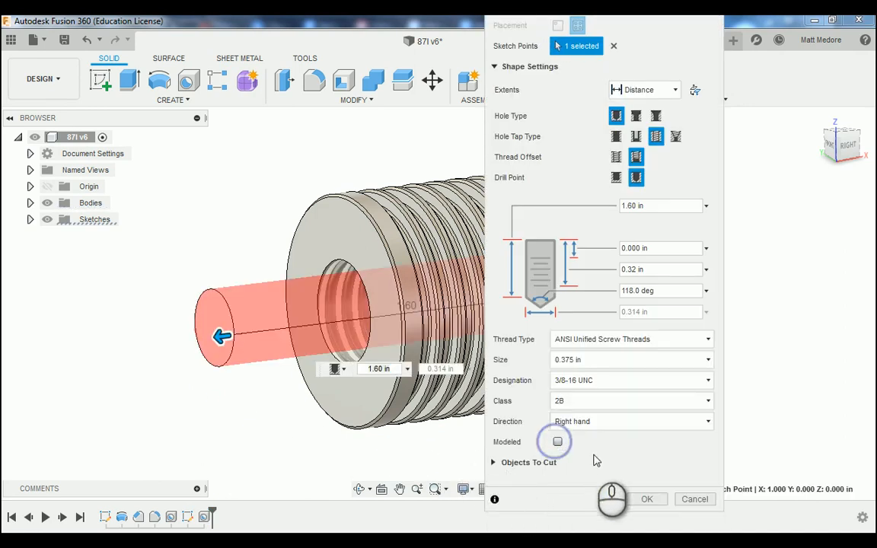
{"action": "left_click", "coordinate": [642, 499]}
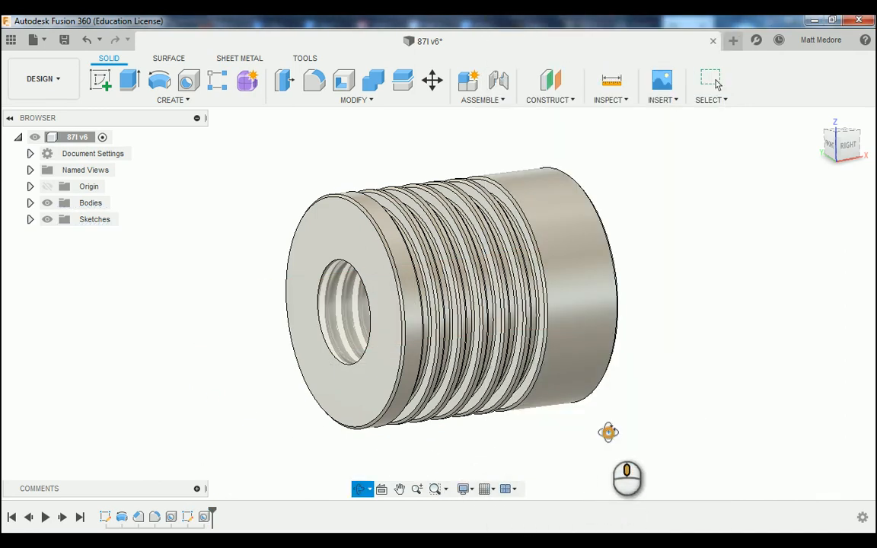
- Save the design as a new version with the description "User Saved"
{"action": "middle_click_drag", "start_coordinate": [609, 431], "coordinate": [640, 431], "text": "shift"}
{"action": "scroll", "coordinate": [363, 285], "scroll_direction": "up", "scroll_amount": 5}
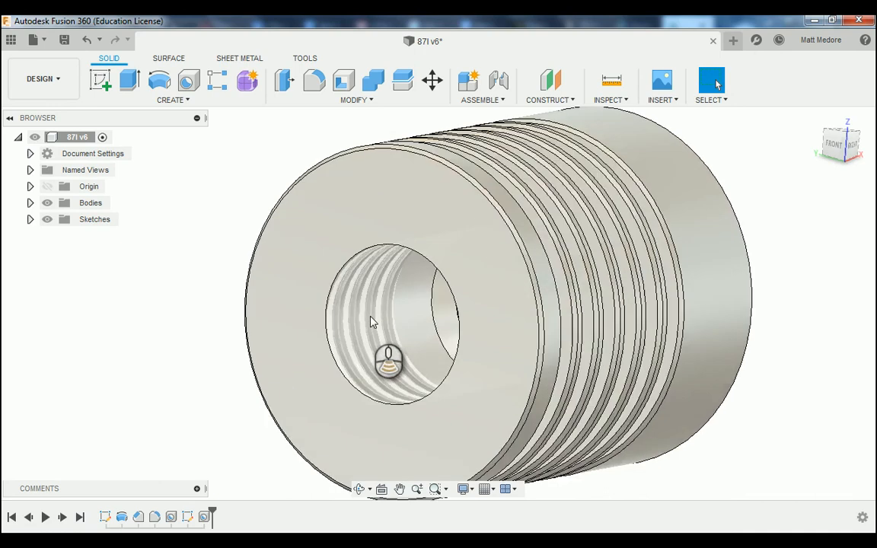
{"action": "middle_click_drag", "start_coordinate": [313, 340], "coordinate": [291, 341], "text": "shift"}
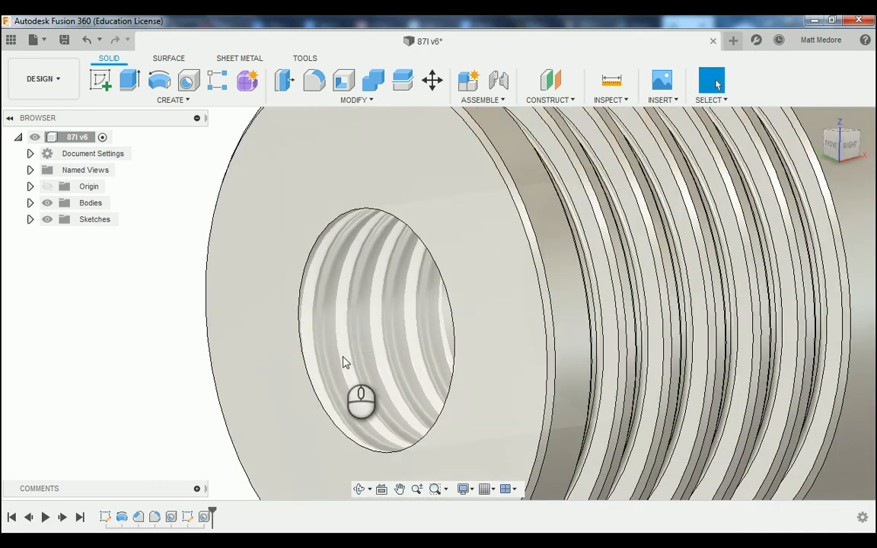
{"action": "scroll", "coordinate": [346, 362], "scroll_direction": "down", "scroll_amount": 5}
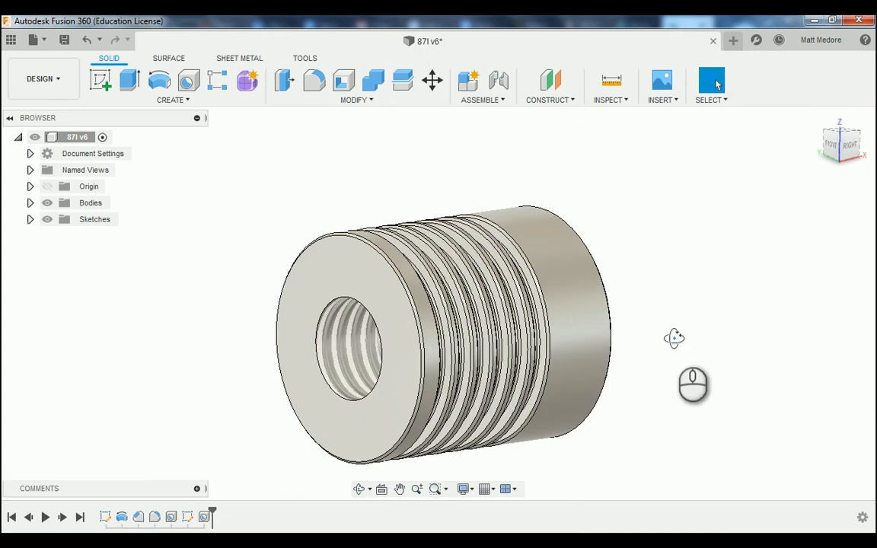
{"action": "middle_click_drag", "start_coordinate": [673, 337], "coordinate": [661, 364], "text": "shift"}
{"action": "scroll", "coordinate": [621, 334], "scroll_direction": "down", "scroll_amount": 3}
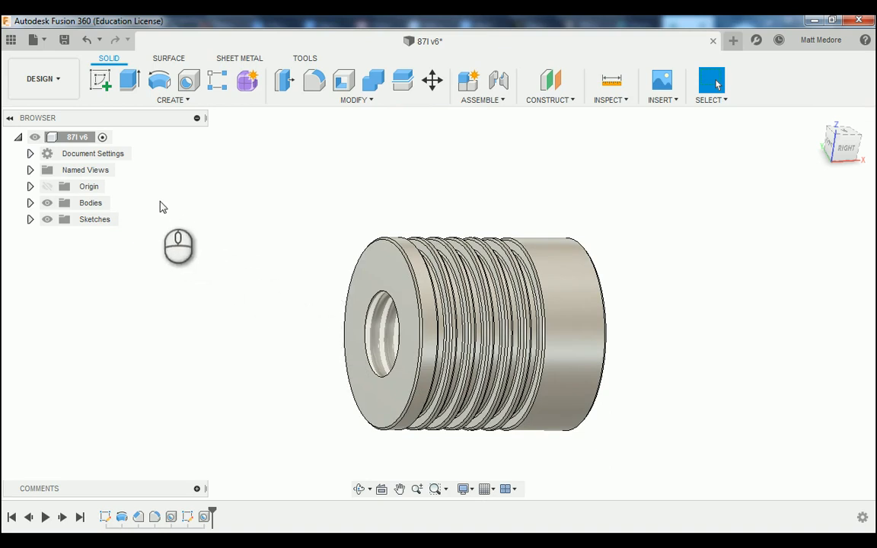
{"action": "left_click", "coordinate": [64, 39]}
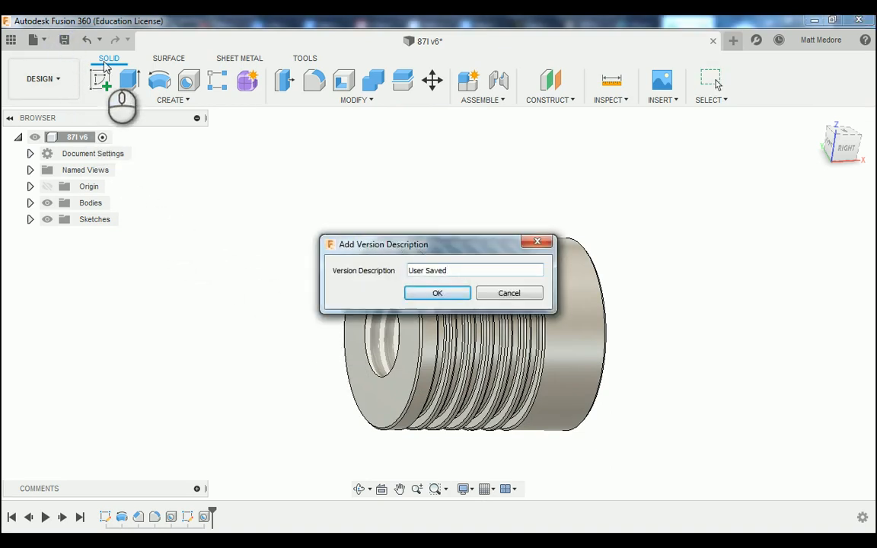
{"action": "left_click", "coordinate": [431, 296]}
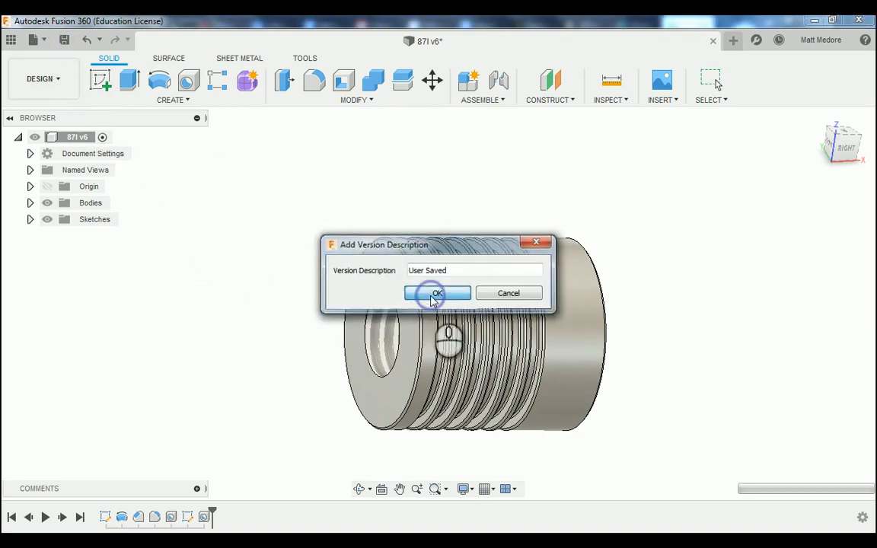
- Create a new drawing from the full-assembly design using the Cougar Mfg Title Block template
{"action": "left_click", "coordinate": [68, 85]}
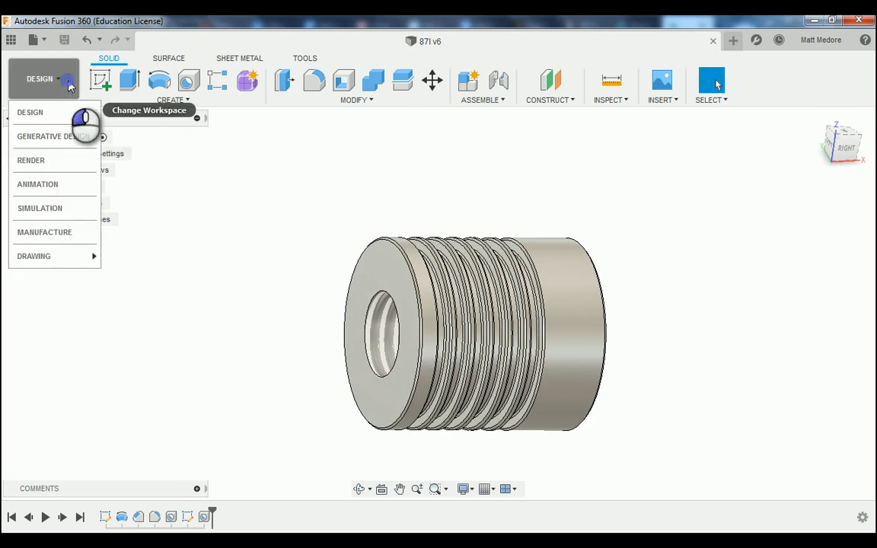
{"action": "mouse_move", "coordinate": [64, 259]}
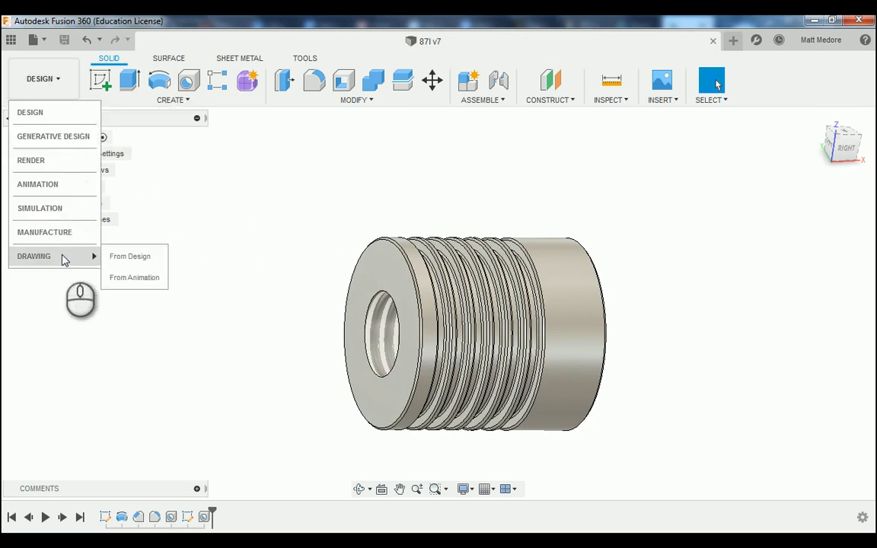
{"action": "left_click", "coordinate": [137, 261]}
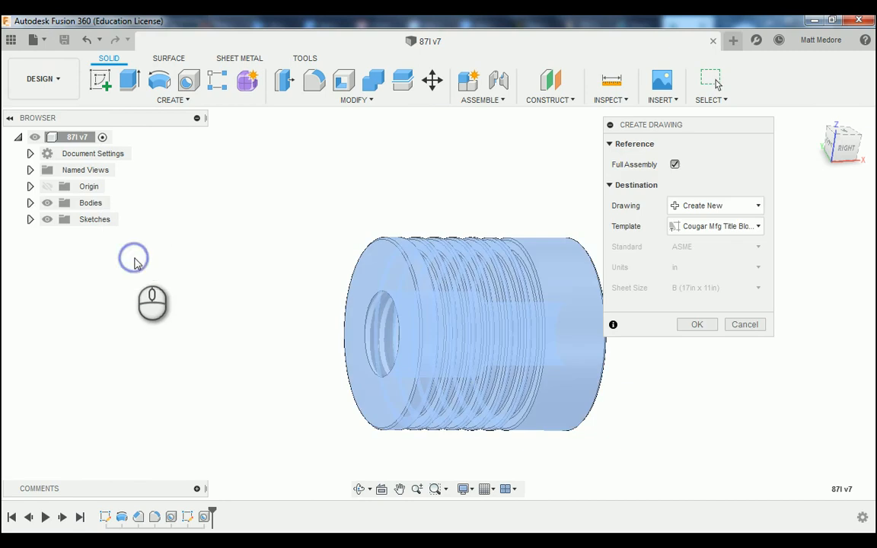
{"action": "scroll", "coordinate": [137, 358], "scroll_direction": "down", "scroll_amount": 3}
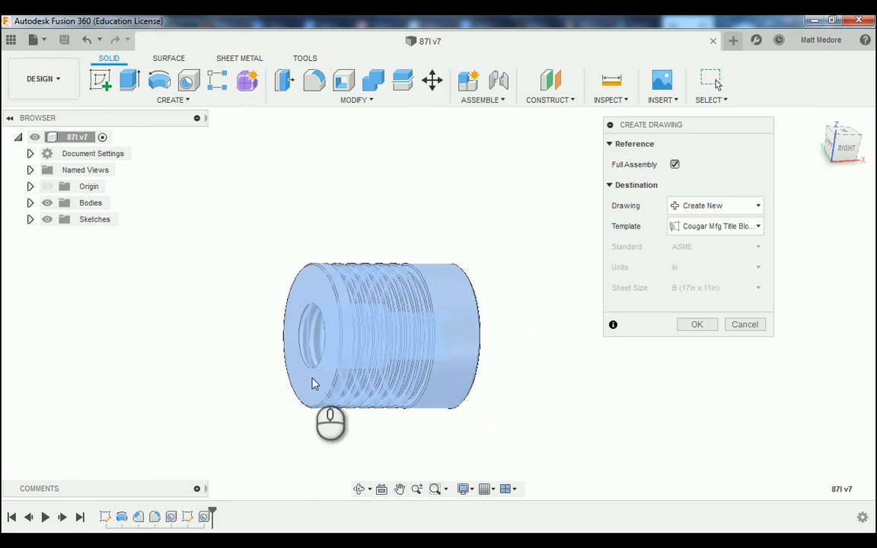
{"action": "scroll", "coordinate": [438, 433], "scroll_direction": "up", "scroll_amount": 2}
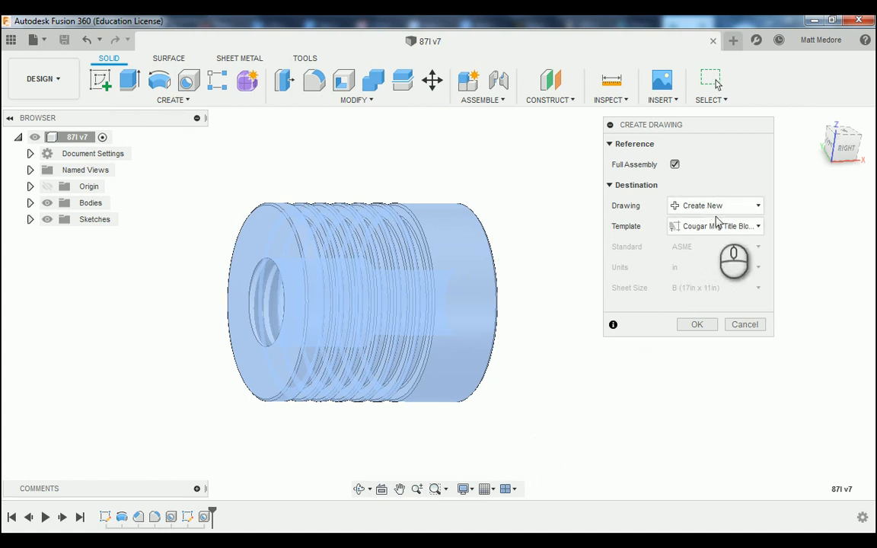
{"action": "left_click", "coordinate": [737, 229]}
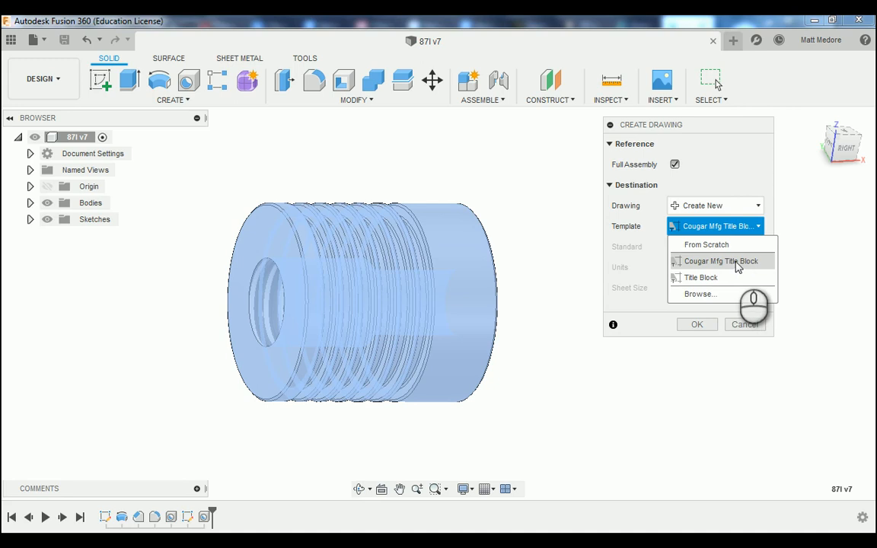
{"action": "left_click", "coordinate": [737, 263]}
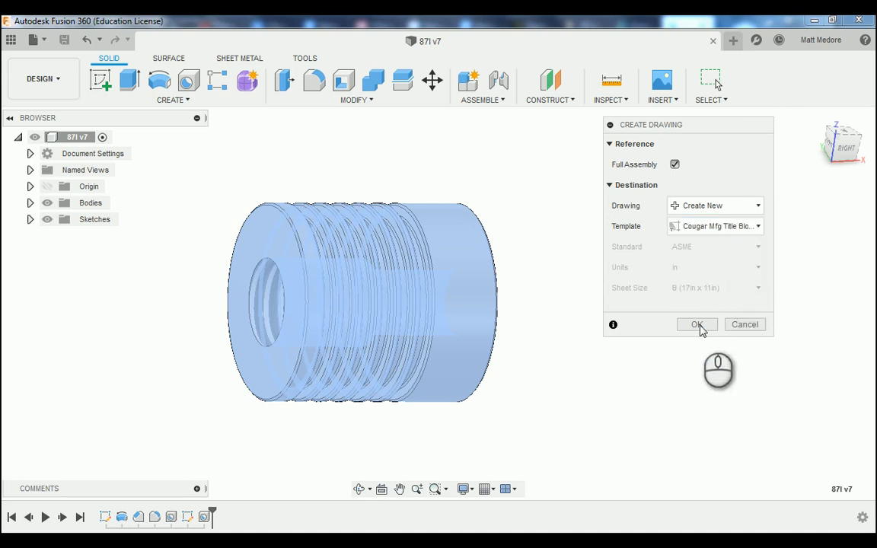
{"action": "left_click", "coordinate": [697, 325]}
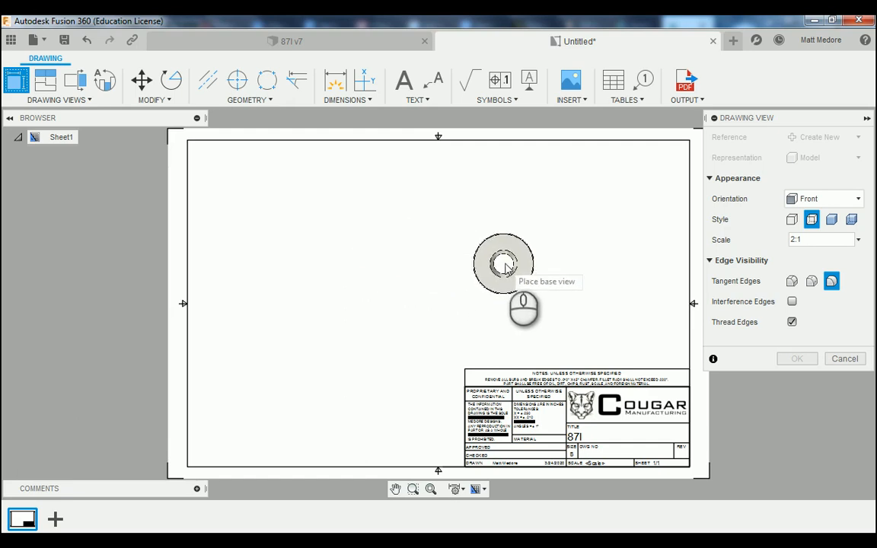
- Place a front base view at 2:1 scale in the upper-left area of the sheet with full-length tangent edges
{"action": "left_click", "coordinate": [792, 282]}
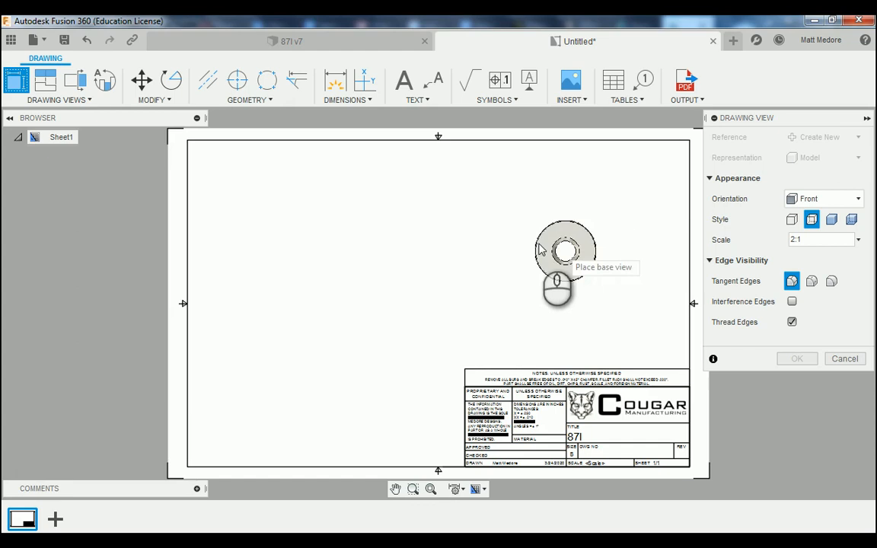
{"action": "left_click", "coordinate": [307, 211]}
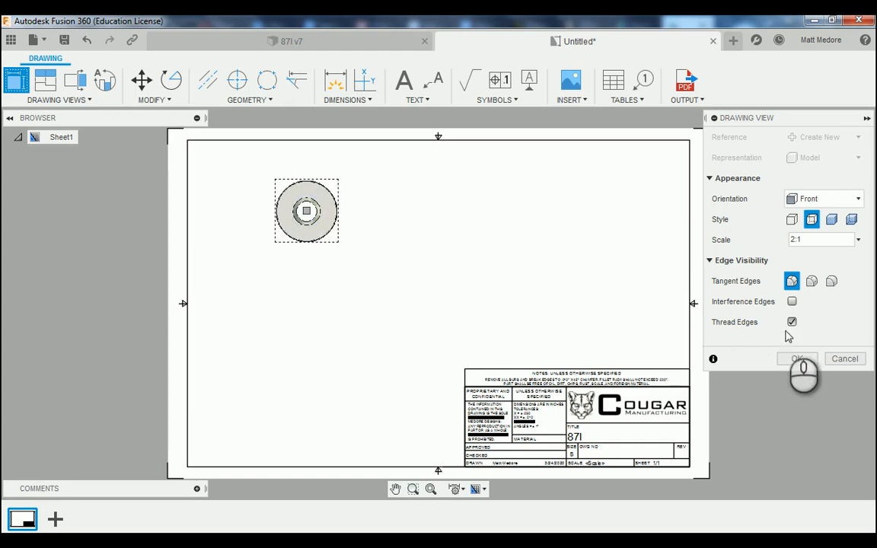
{"action": "left_click", "coordinate": [800, 360]}
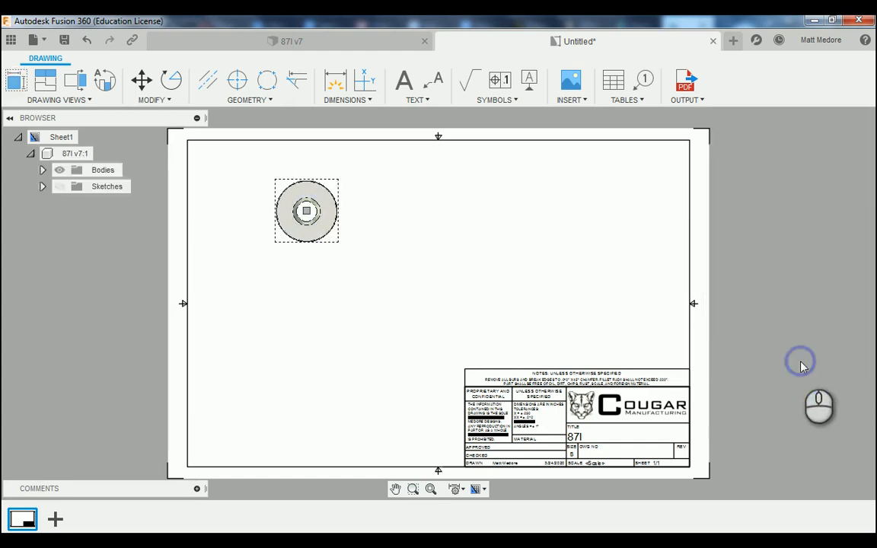
- Change the front base view's style to visible edges only, without hidden edges
{"action": "scroll", "coordinate": [563, 290], "scroll_direction": "up", "scroll_amount": 3}
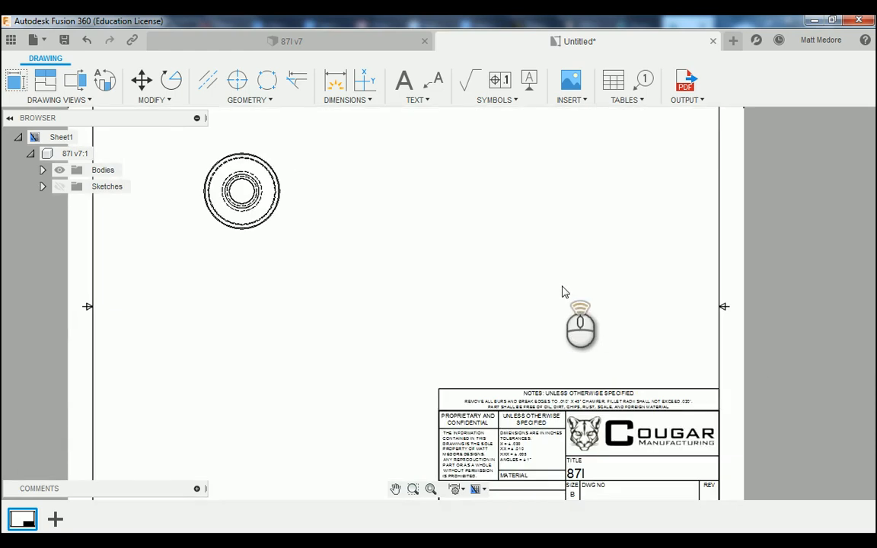
{"action": "scroll", "coordinate": [217, 175], "scroll_direction": "down", "scroll_amount": 4}
{"action": "scroll", "coordinate": [264, 200], "scroll_direction": "up", "scroll_amount": 5}
{"action": "scroll", "coordinate": [264, 200], "scroll_direction": "up", "scroll_amount": 4}
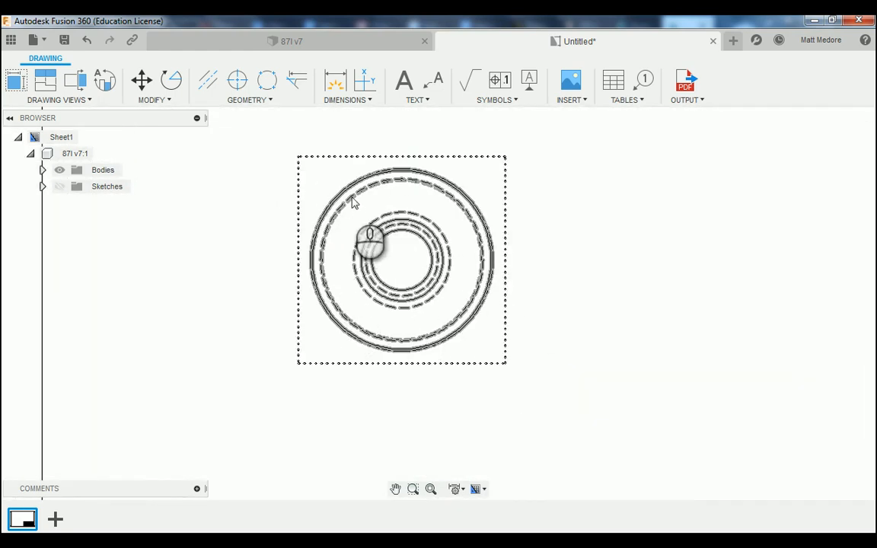
{"action": "scroll", "coordinate": [200, 245], "scroll_direction": "down", "scroll_amount": 3}
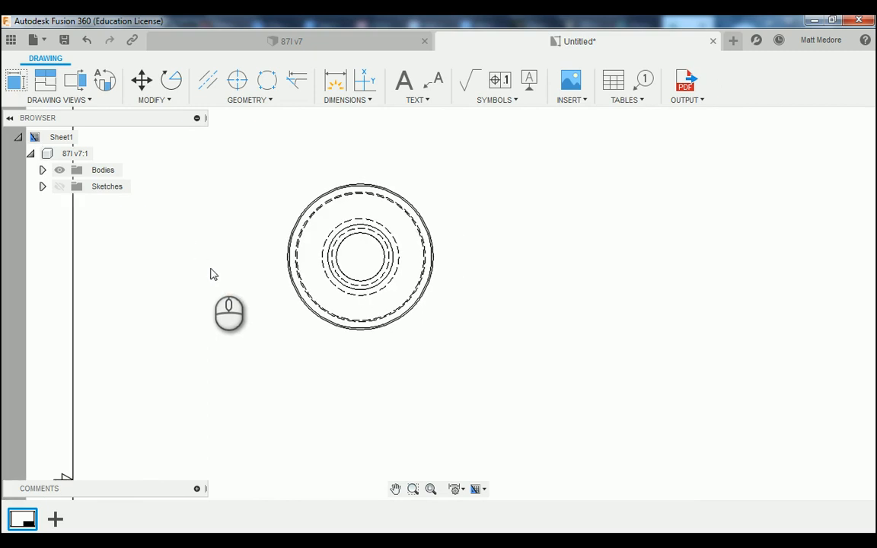
{"action": "left_click", "coordinate": [296, 221]}
{"action": "double_click", "coordinate": [297, 222]}
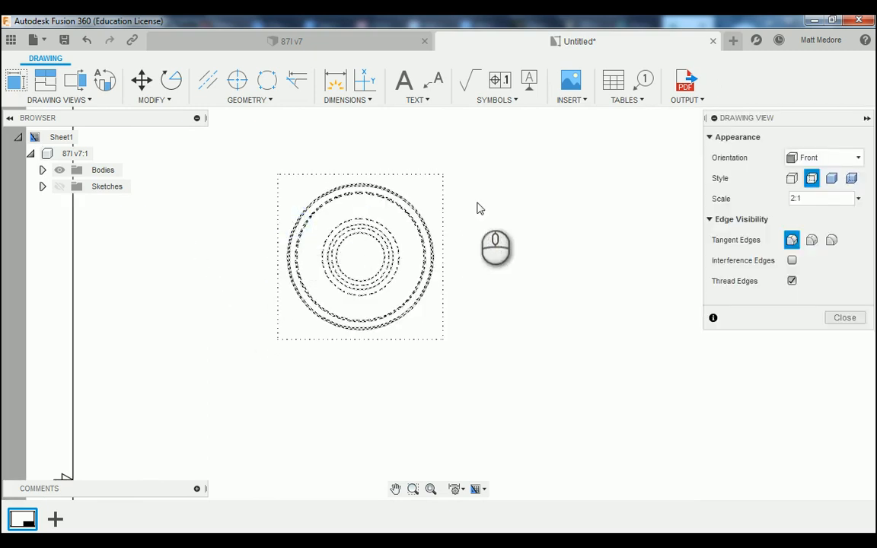
{"action": "left_click", "coordinate": [792, 178]}
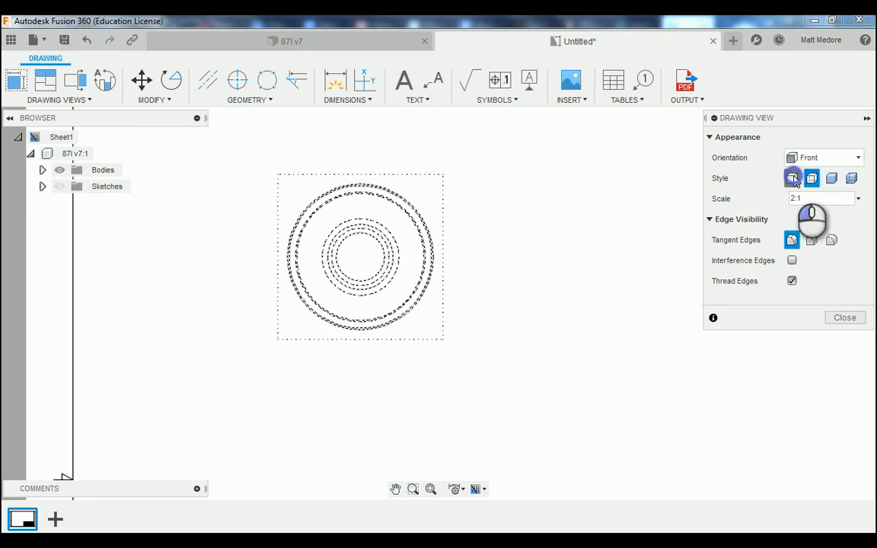
{"action": "left_click", "coordinate": [845, 318]}
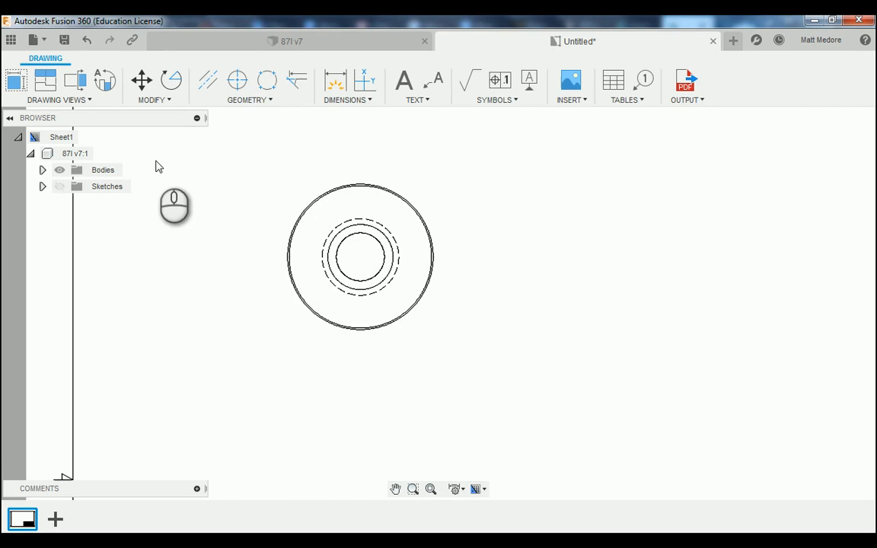
- Create a section view from a horizontal cutting line through the front view's centre and place it directly below that view
{"action": "left_click", "coordinate": [87, 103]}
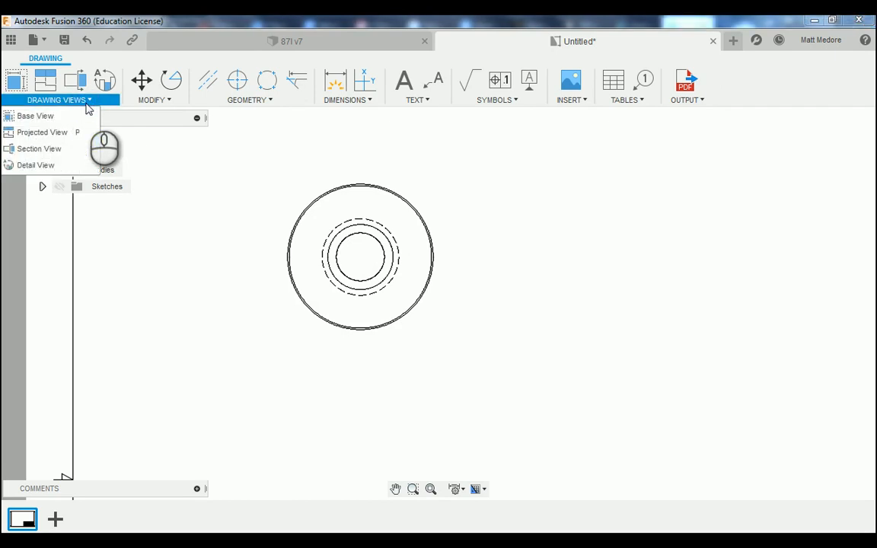
{"action": "left_click", "coordinate": [75, 150]}
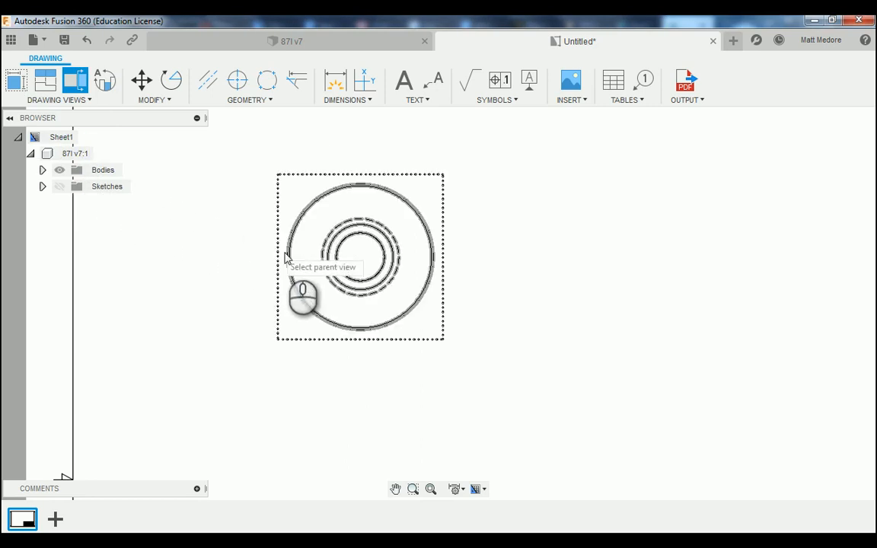
{"action": "left_click", "coordinate": [356, 242]}
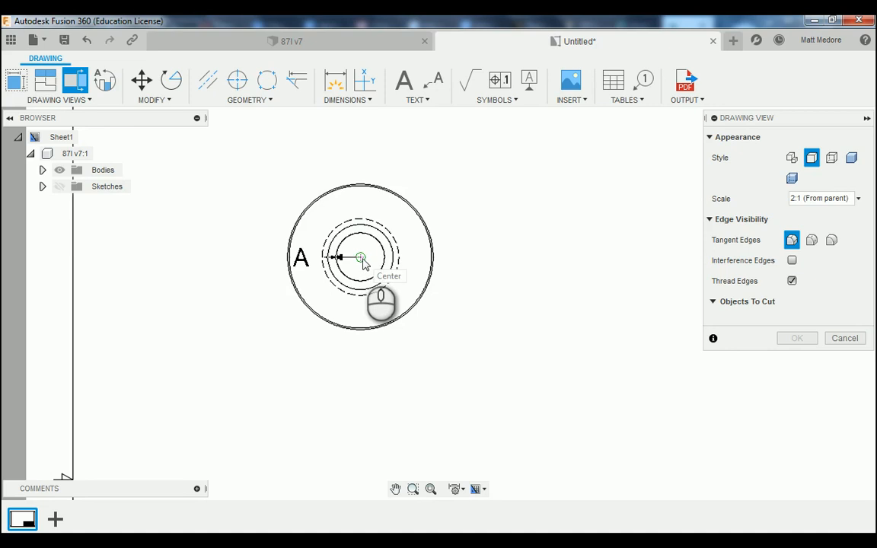
{"action": "left_click", "coordinate": [361, 258]}
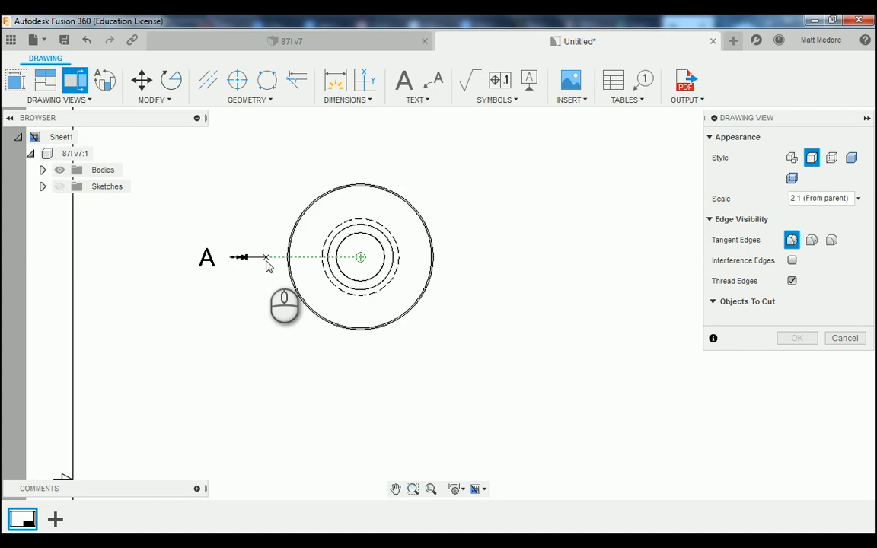
{"action": "left_click", "coordinate": [266, 259]}
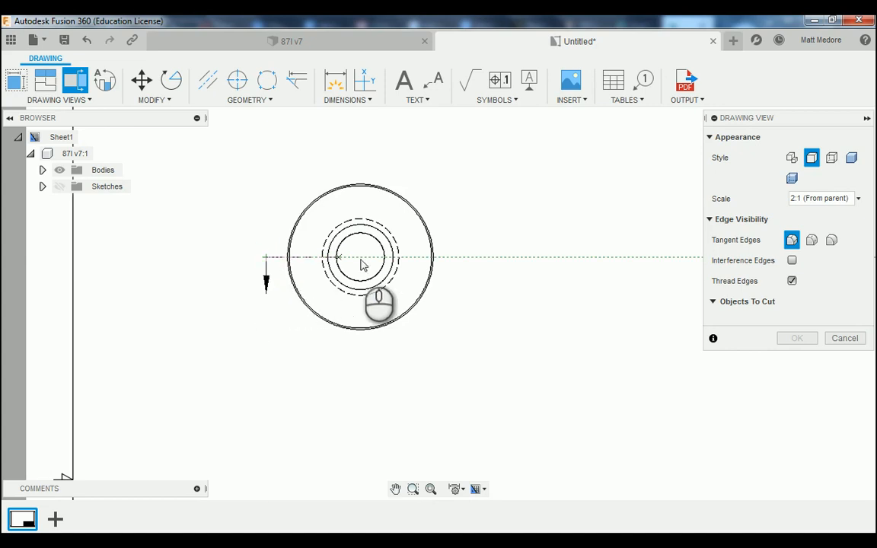
{"action": "left_click", "coordinate": [453, 259]}
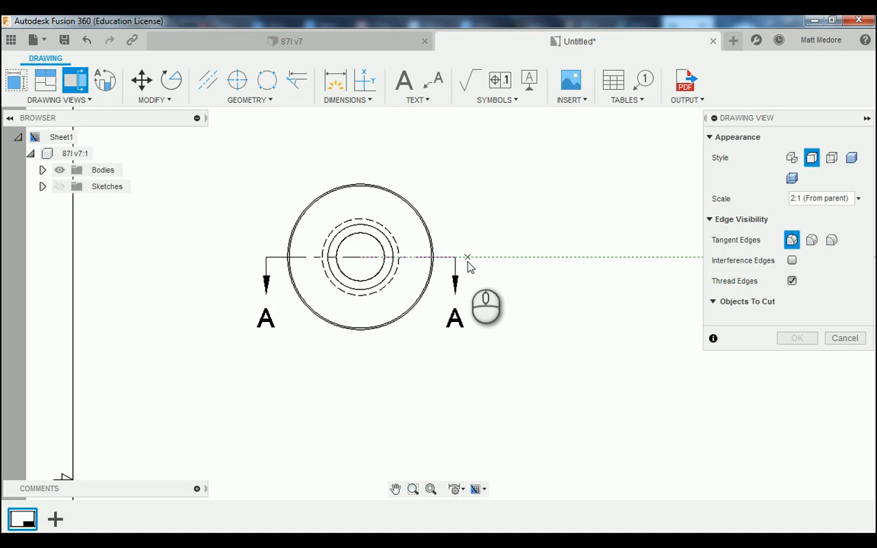
{"action": "key", "text": "Return"}
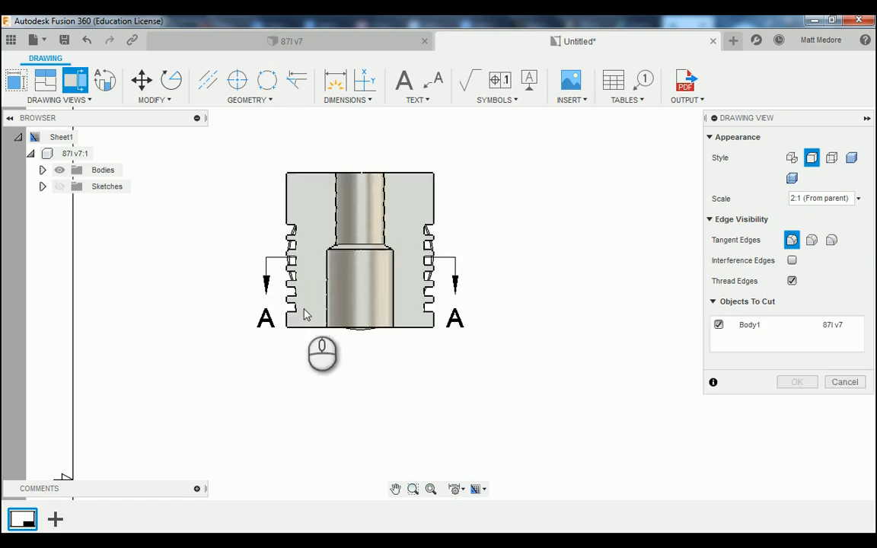
{"action": "scroll", "coordinate": [275, 301], "scroll_direction": "down", "scroll_amount": 5}
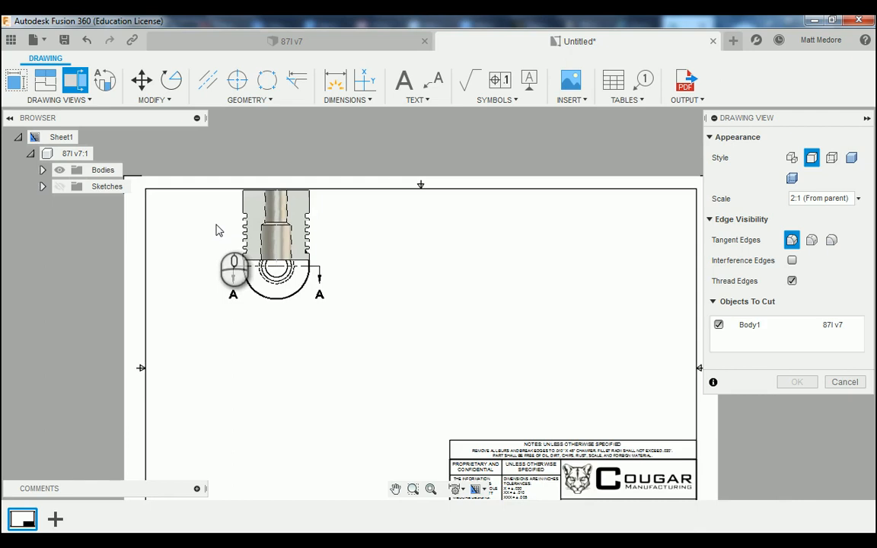
{"action": "scroll", "coordinate": [251, 365], "scroll_direction": "up", "scroll_amount": 3}
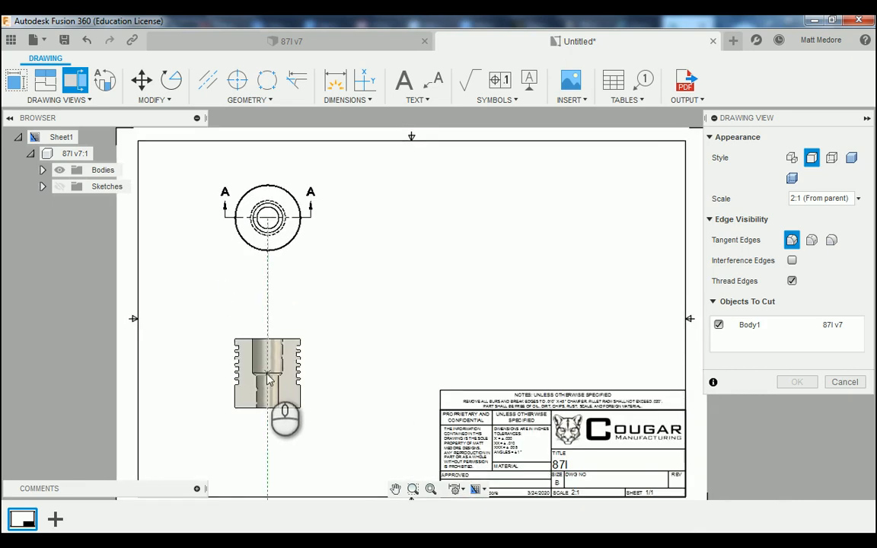
{"action": "left_click", "coordinate": [268, 378]}
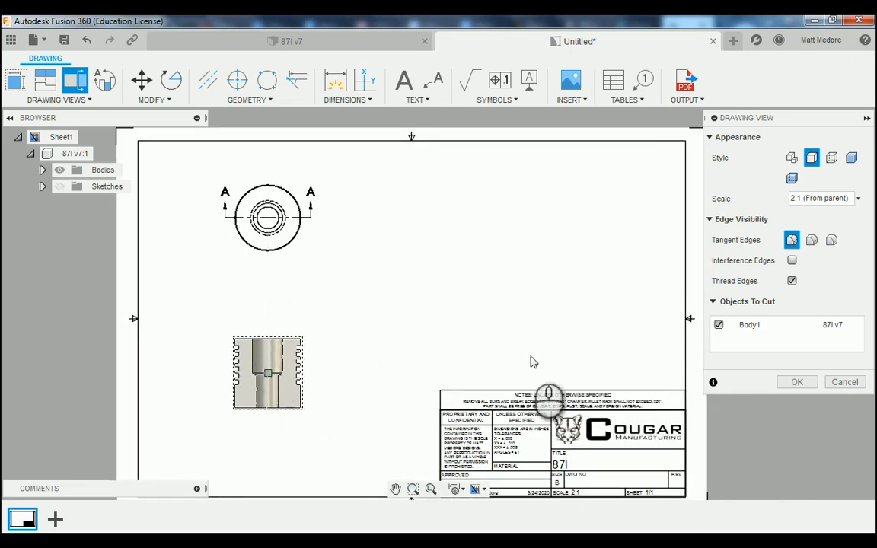
{"action": "left_click", "coordinate": [797, 383]}
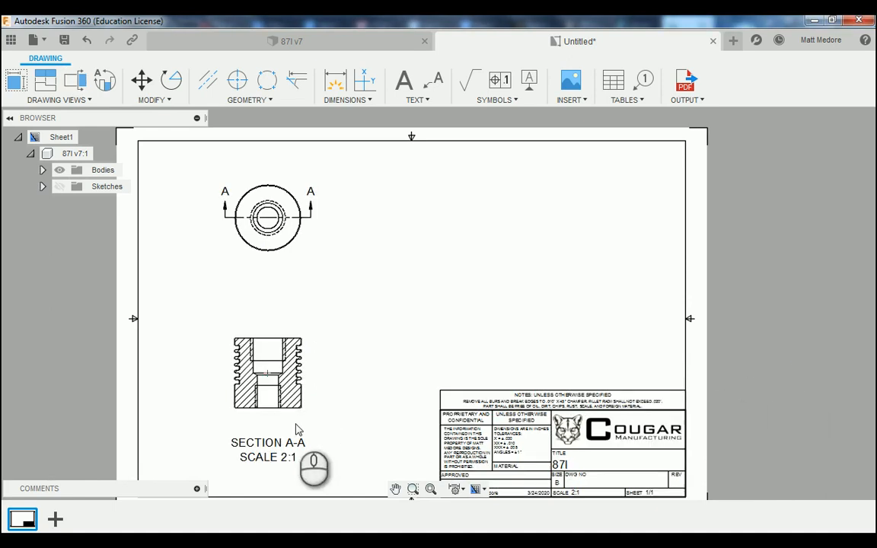
- Examine the thread lines of both tapped holes and the outer grooves in the section view
{"action": "scroll", "coordinate": [221, 427], "scroll_direction": "up", "scroll_amount": 5}
{"action": "scroll", "coordinate": [220, 430], "scroll_direction": "up", "scroll_amount": 4}
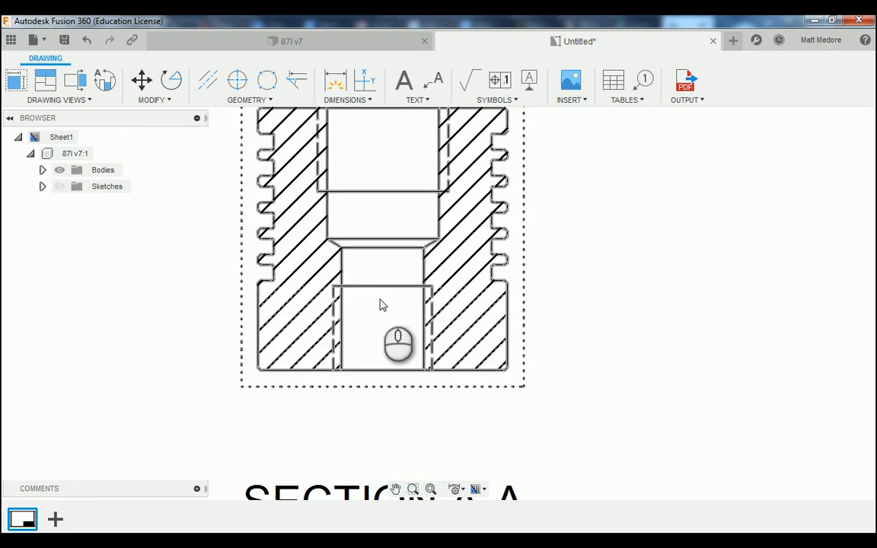
{"action": "scroll", "coordinate": [329, 373], "scroll_direction": "up", "scroll_amount": 2}
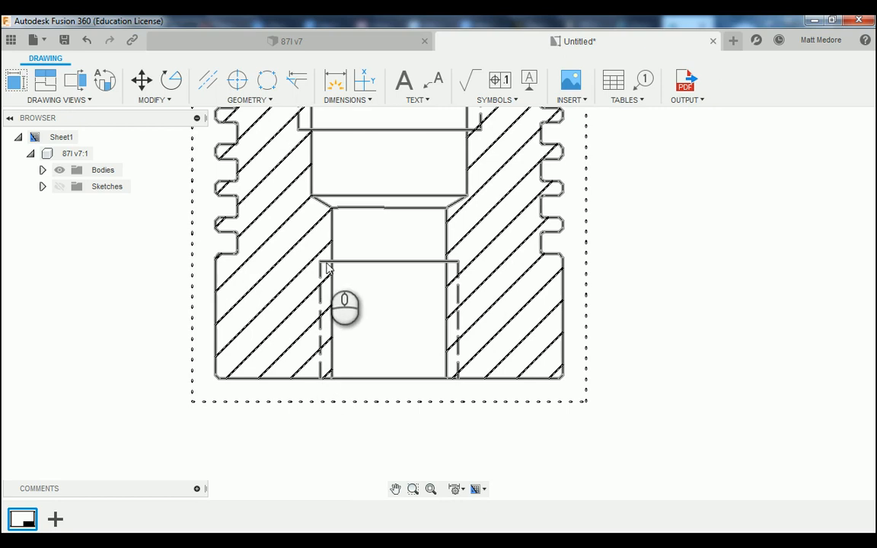
{"action": "scroll", "coordinate": [291, 434], "scroll_direction": "down", "scroll_amount": 2}
{"action": "scroll", "coordinate": [292, 440], "scroll_direction": "down", "scroll_amount": 5}
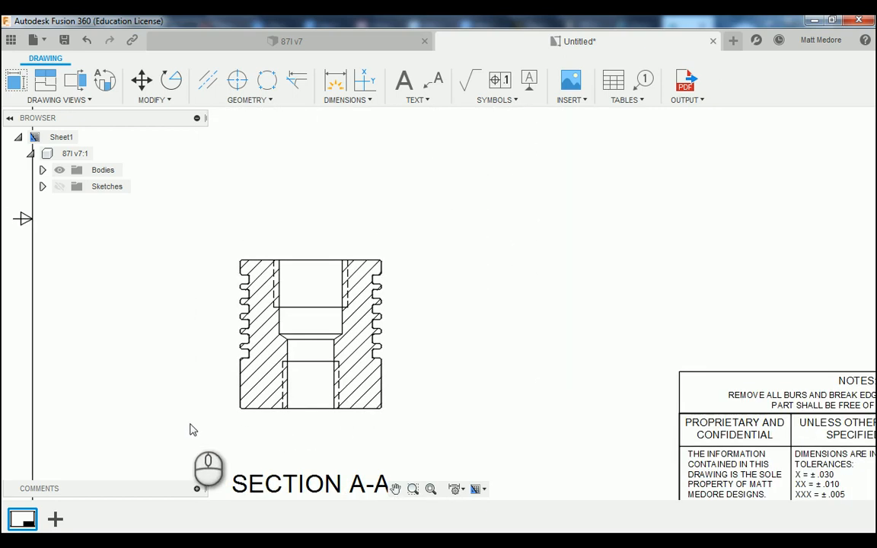
{"action": "scroll", "coordinate": [237, 421], "scroll_direction": "down", "scroll_amount": 3}
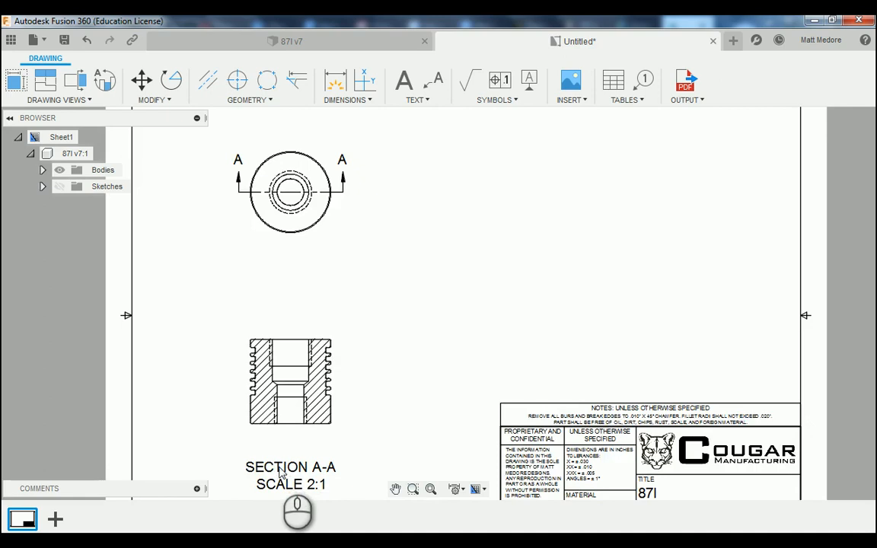
{"action": "scroll", "coordinate": [352, 346], "scroll_direction": "down", "scroll_amount": 3}
{"action": "scroll", "coordinate": [366, 216], "scroll_direction": "up", "scroll_amount": 3}
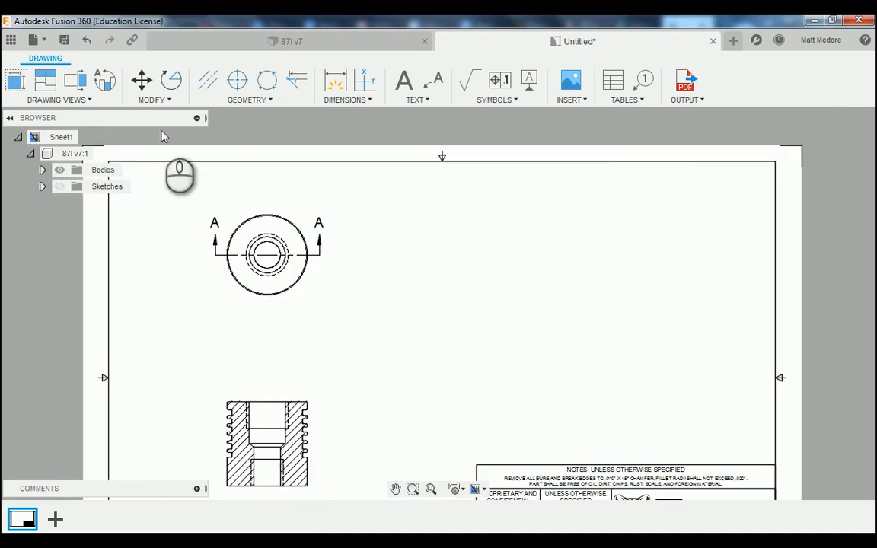
- Project a side view to the right of the front view and an isometric view above the title block
{"action": "left_click", "coordinate": [78, 100]}
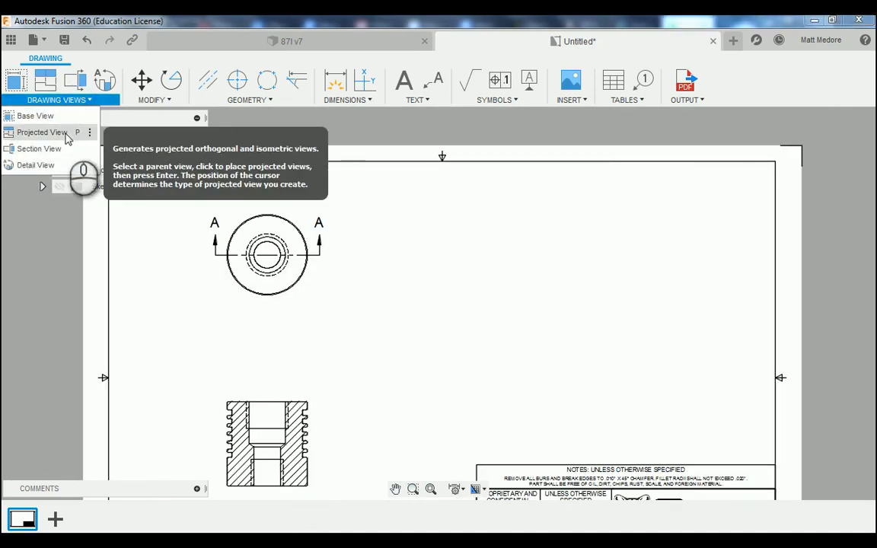
{"action": "left_click", "coordinate": [66, 133]}
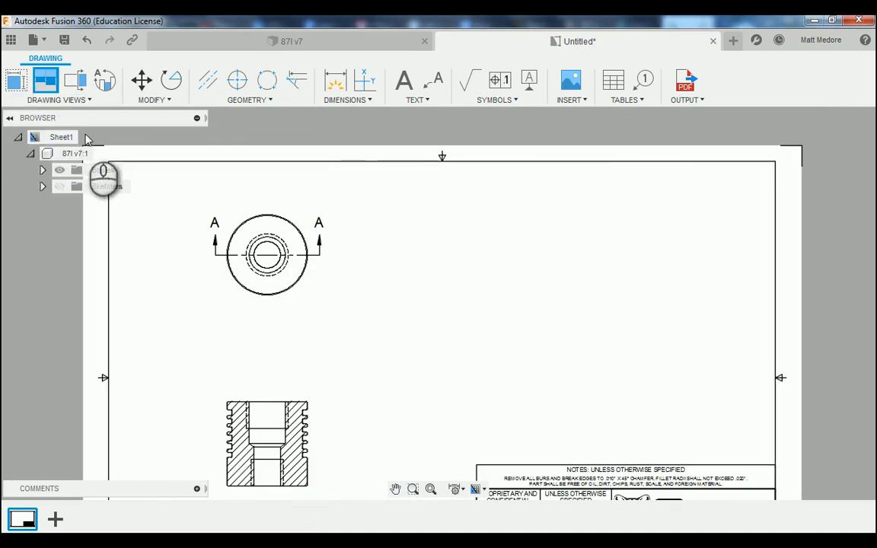
{"action": "left_click", "coordinate": [276, 221]}
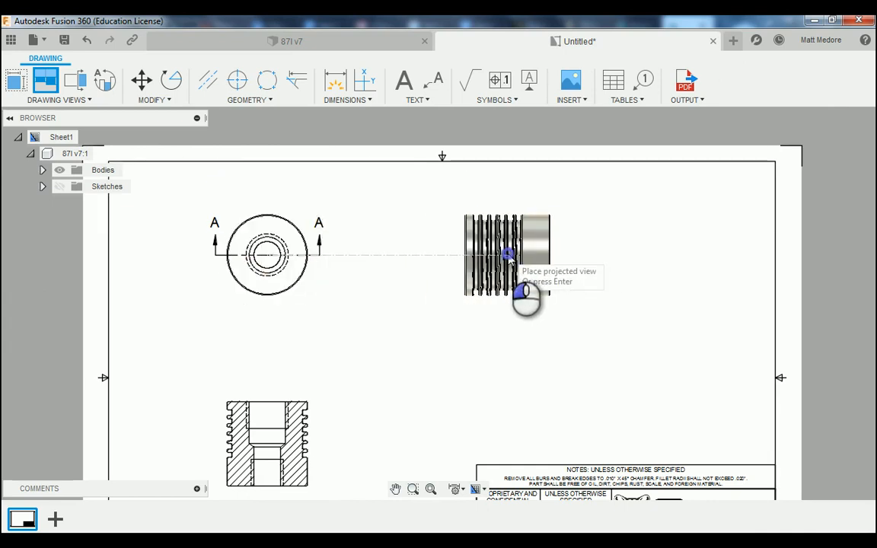
{"action": "left_click", "coordinate": [509, 257]}
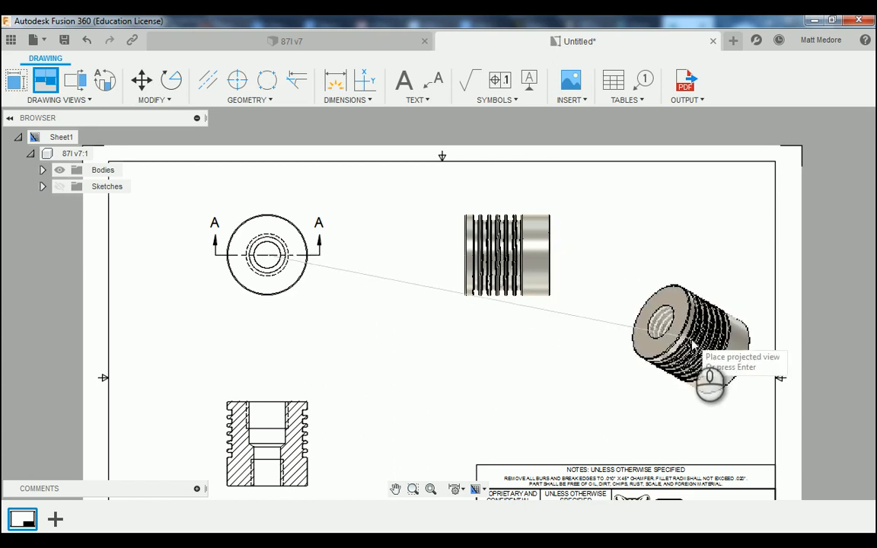
{"action": "left_click", "coordinate": [690, 404]}
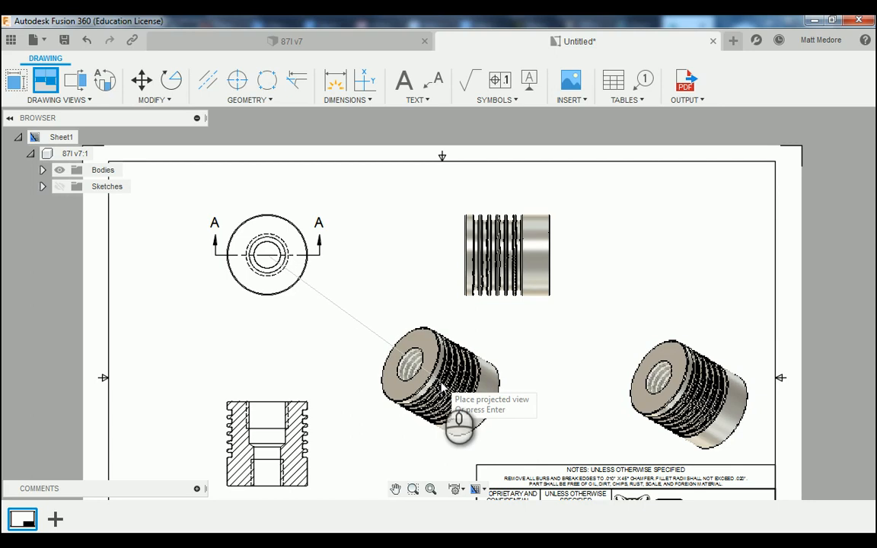
{"action": "key", "text": "Return"}
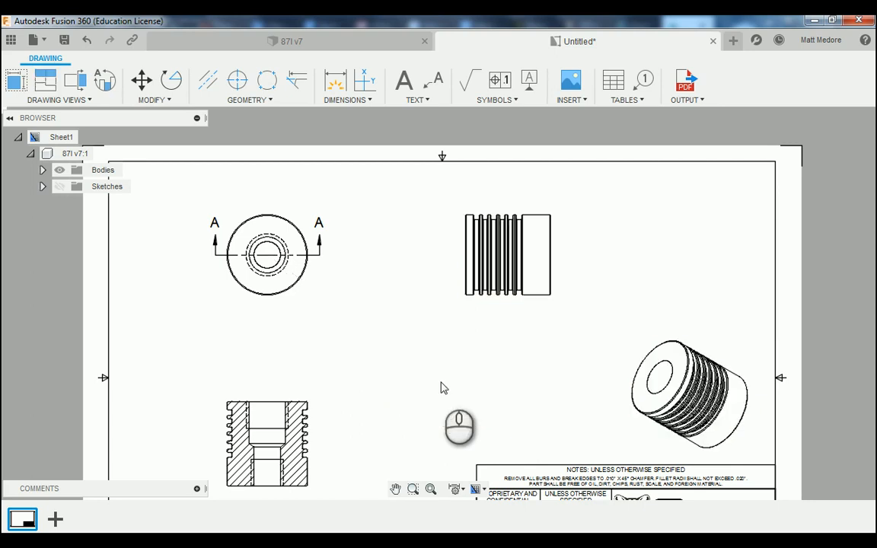
- Change the isometric view's style to shaded, keeping its scale from the parent view
{"action": "scroll", "coordinate": [68, 309], "scroll_direction": "down", "scroll_amount": 5}
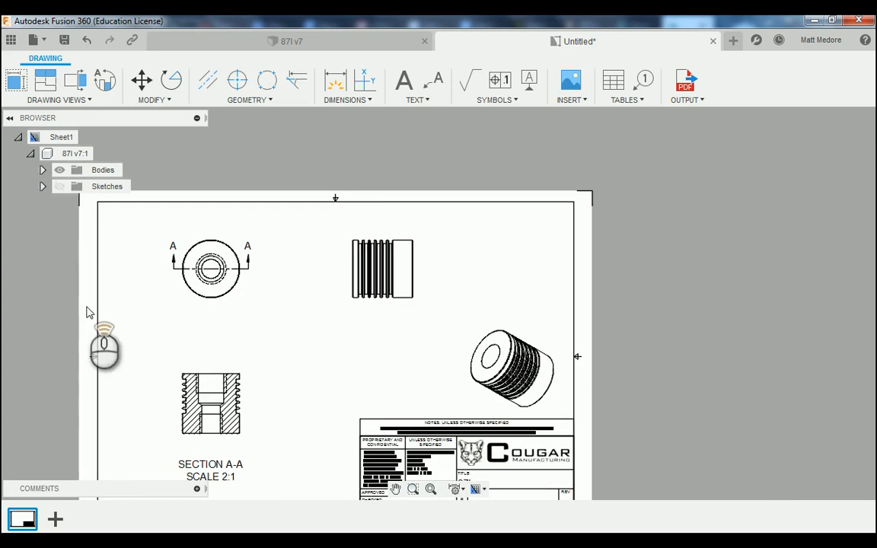
{"action": "scroll", "coordinate": [366, 351], "scroll_direction": "up", "scroll_amount": 3}
{"action": "scroll", "coordinate": [354, 344], "scroll_direction": "up", "scroll_amount": 2}
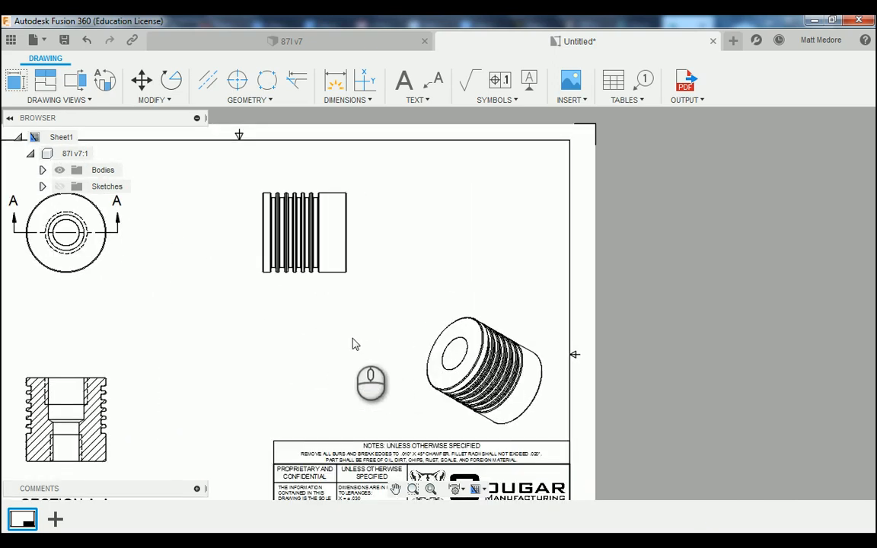
{"action": "left_click", "coordinate": [523, 368]}
{"action": "scroll", "coordinate": [524, 368], "scroll_direction": "up", "scroll_amount": 2}
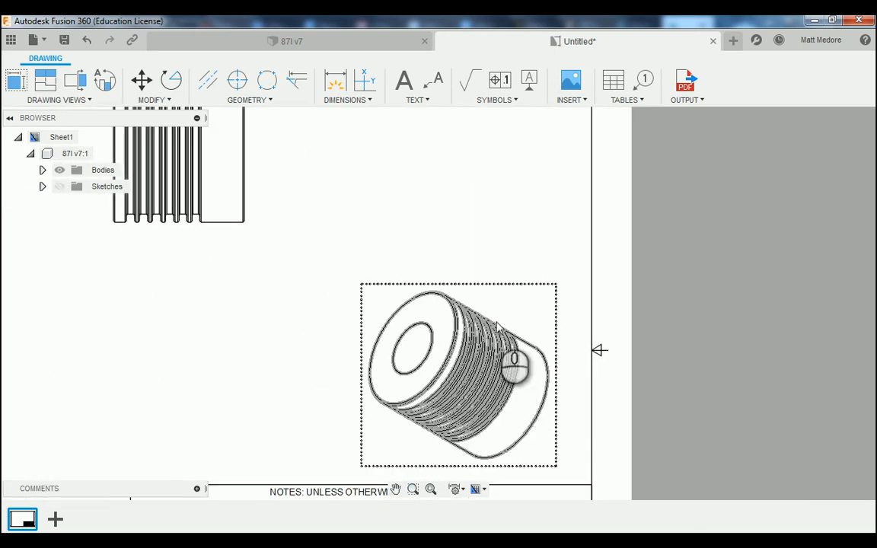
{"action": "left_click", "coordinate": [467, 392]}
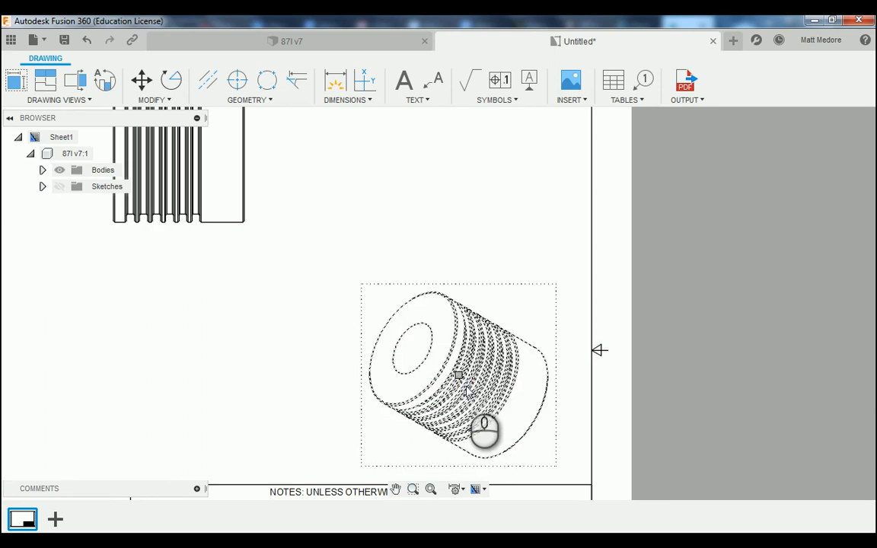
{"action": "double_click", "coordinate": [468, 391]}
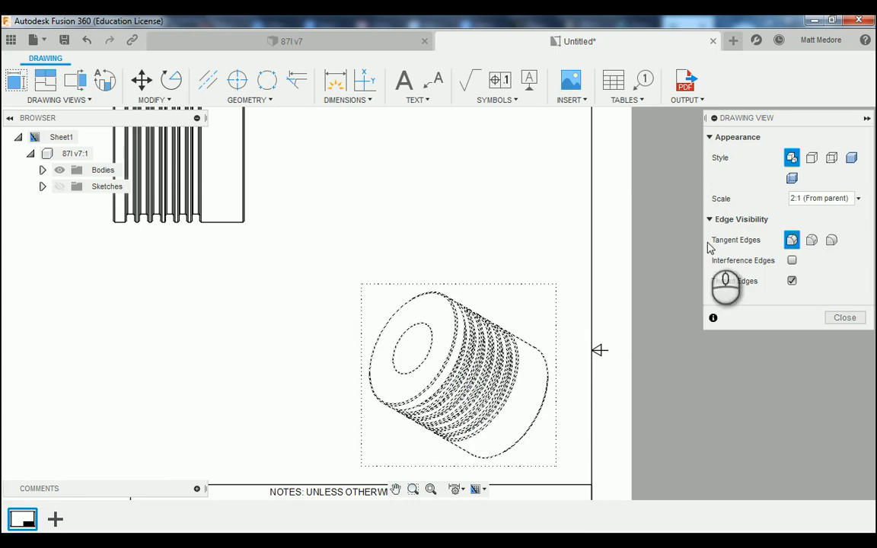
{"action": "left_click", "coordinate": [852, 158]}
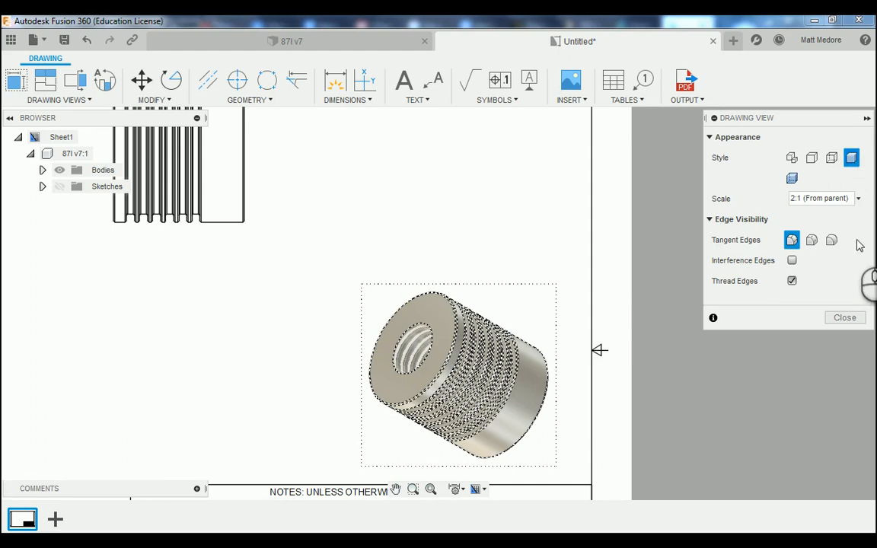
{"action": "left_click", "coordinate": [843, 320]}
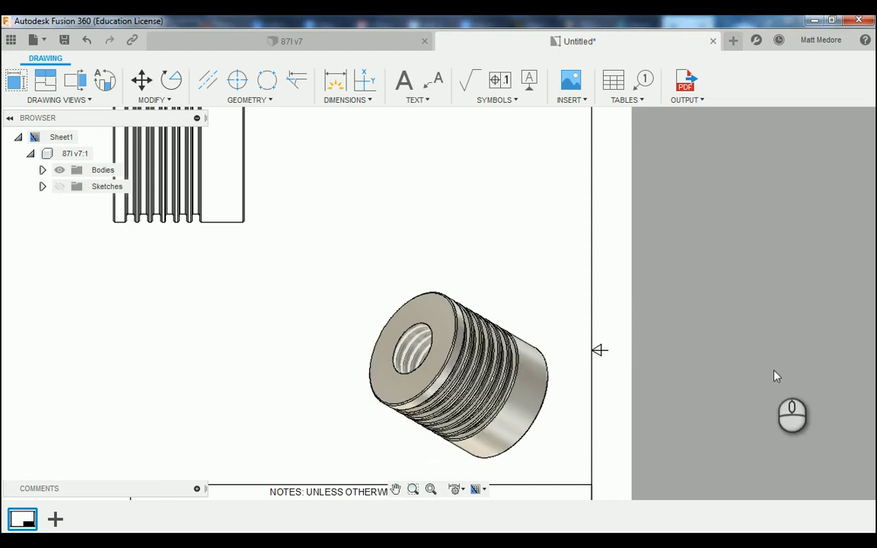
- Start a detail view of the side view with a circular boundary centred on the end collar's upper chamfer corner, beside the first groove
{"action": "scroll", "coordinate": [775, 388], "scroll_direction": "down", "scroll_amount": 1}
{"action": "scroll", "coordinate": [775, 389], "scroll_direction": "down", "scroll_amount": 1}
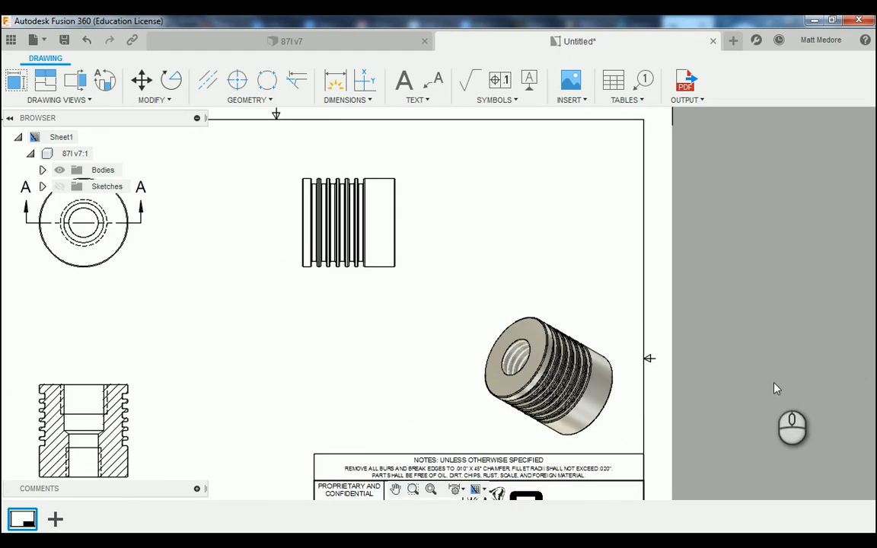
{"action": "scroll", "coordinate": [775, 389], "scroll_direction": "down", "scroll_amount": 1}
{"action": "left_click", "coordinate": [431, 203]}
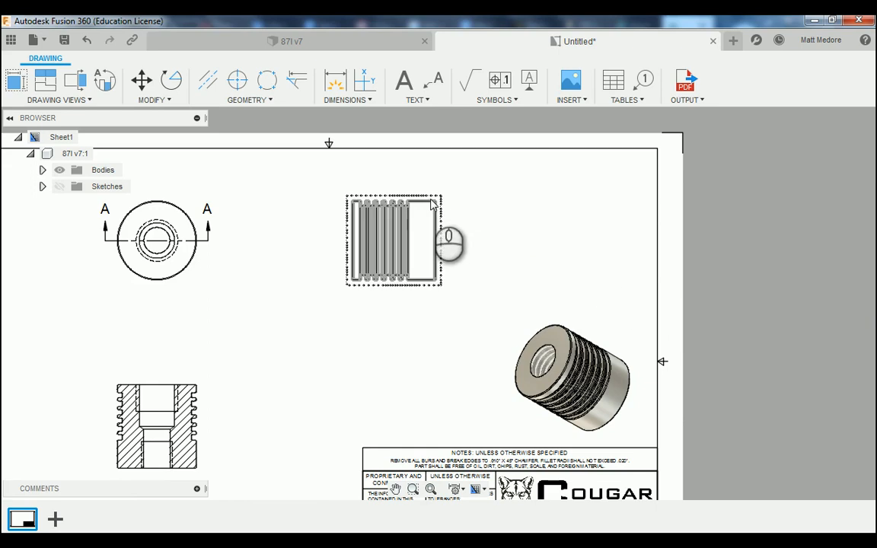
{"action": "scroll", "coordinate": [427, 196], "scroll_direction": "up", "scroll_amount": 1}
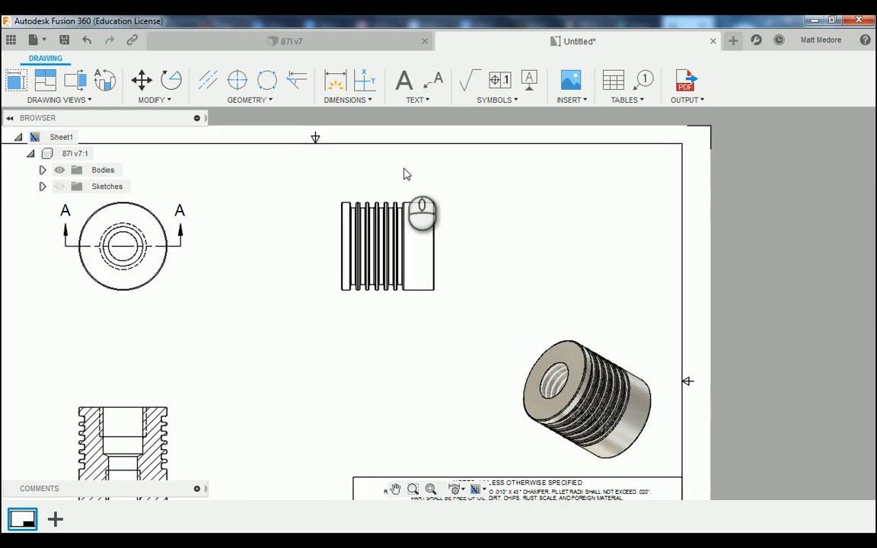
{"action": "scroll", "coordinate": [361, 168], "scroll_direction": "up", "scroll_amount": 1}
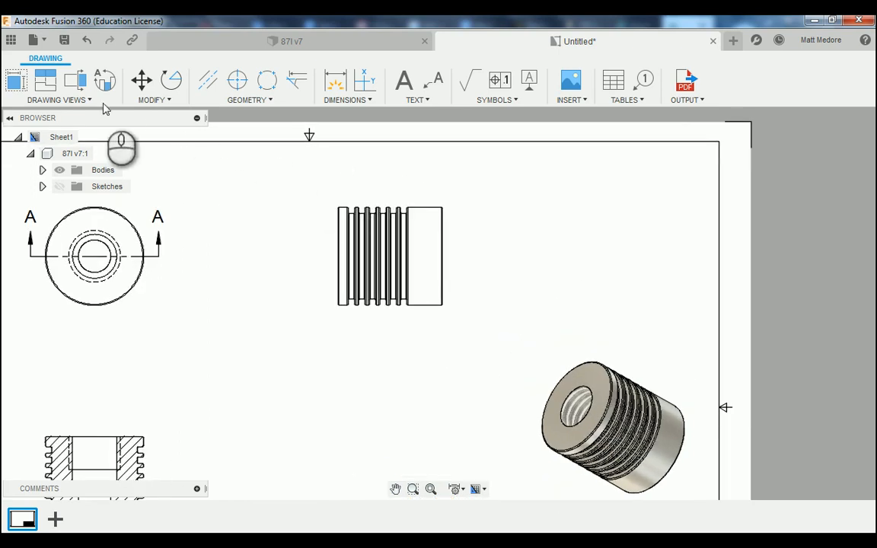
{"action": "left_click", "coordinate": [79, 101]}
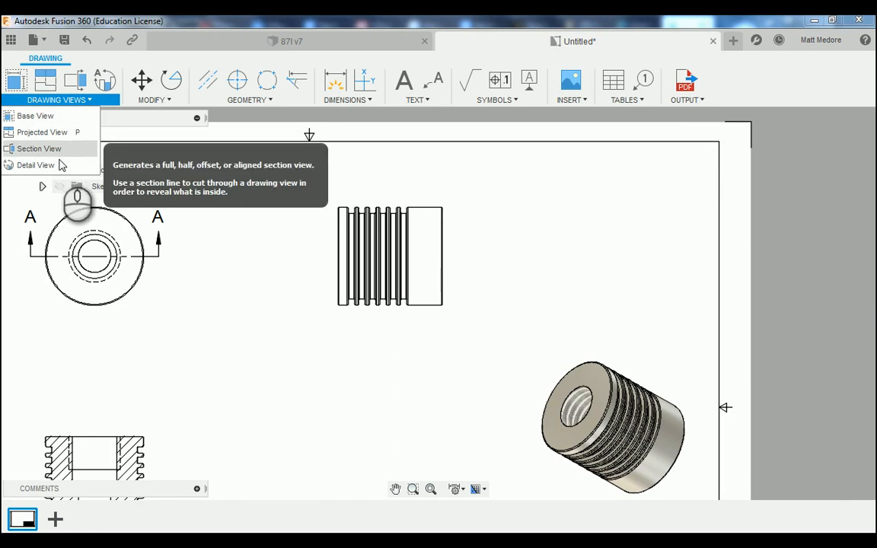
{"action": "left_click", "coordinate": [58, 166]}
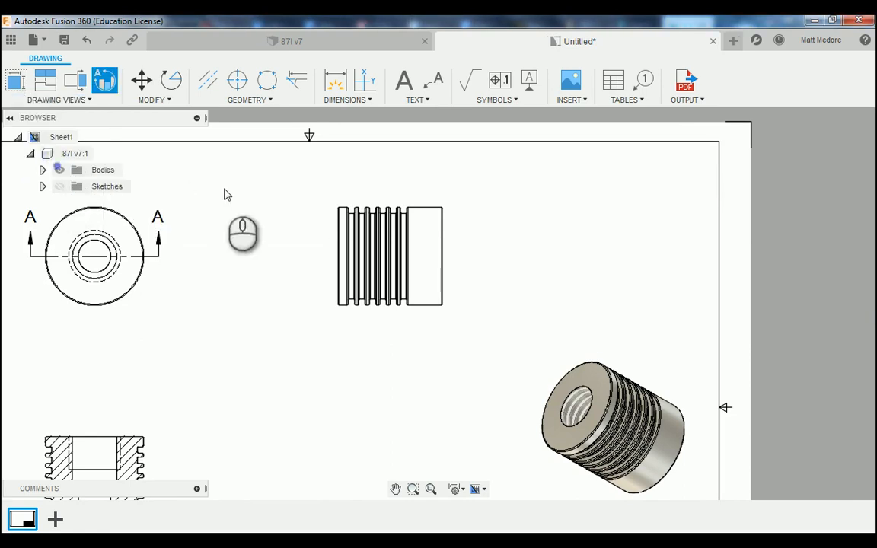
{"action": "scroll", "coordinate": [329, 203], "scroll_direction": "up", "scroll_amount": 3}
{"action": "scroll", "coordinate": [367, 238], "scroll_direction": "up", "scroll_amount": 6}
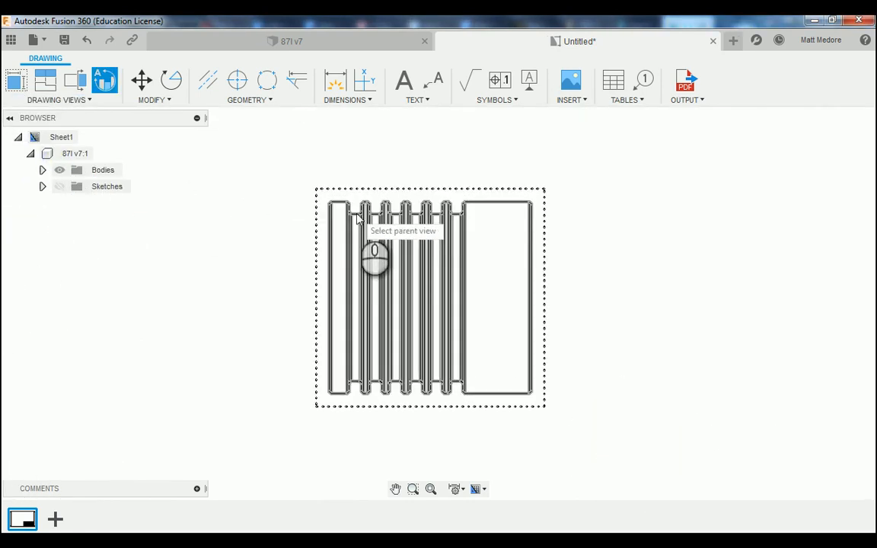
{"action": "scroll", "coordinate": [337, 214], "scroll_direction": "up", "scroll_amount": 2}
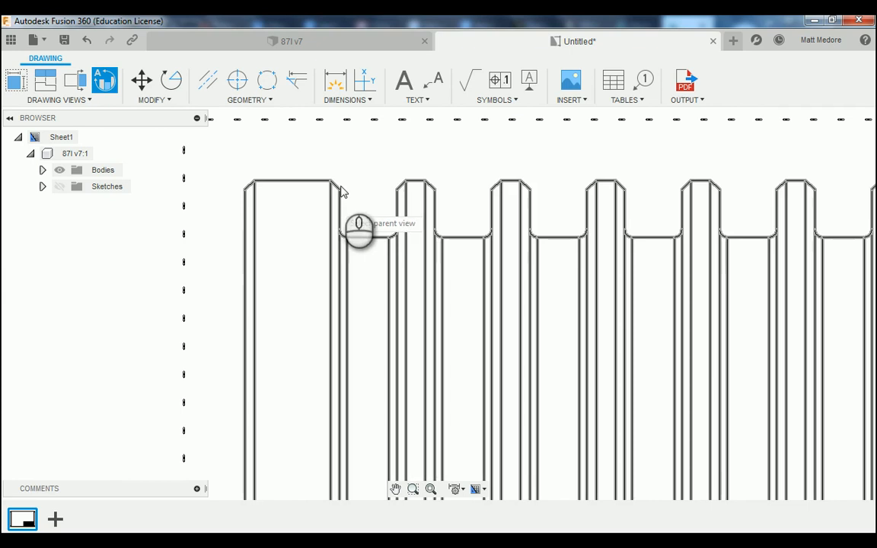
{"action": "left_click", "coordinate": [333, 185]}
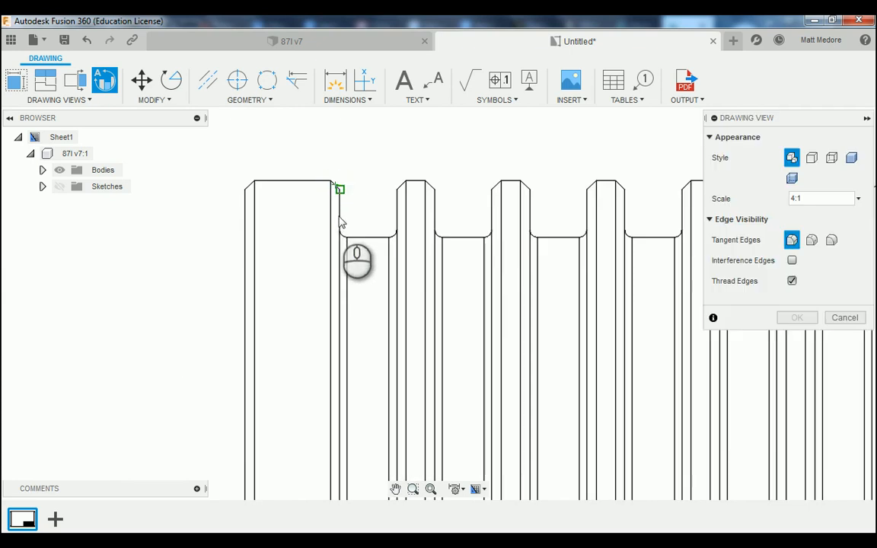
{"action": "scroll", "coordinate": [335, 223], "scroll_direction": "up", "scroll_amount": 2}
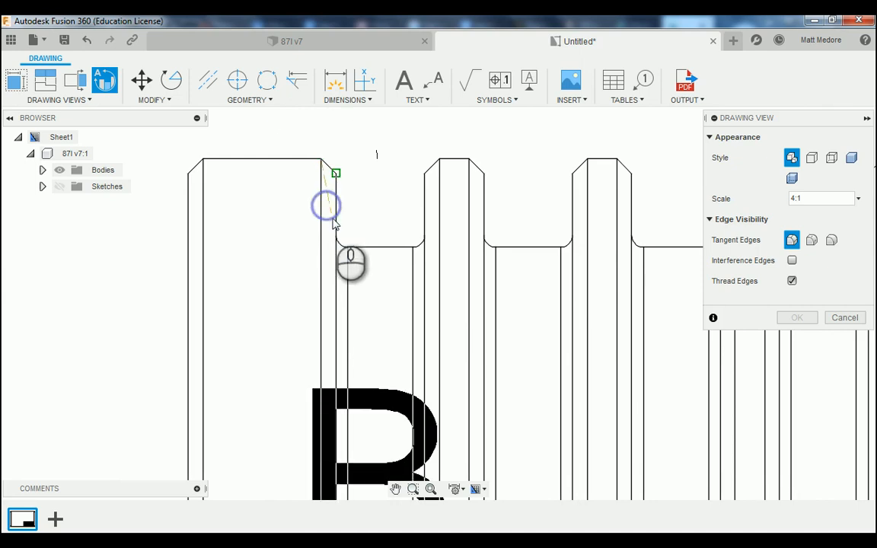
{"action": "scroll", "coordinate": [352, 245], "scroll_direction": "down", "scroll_amount": 3}
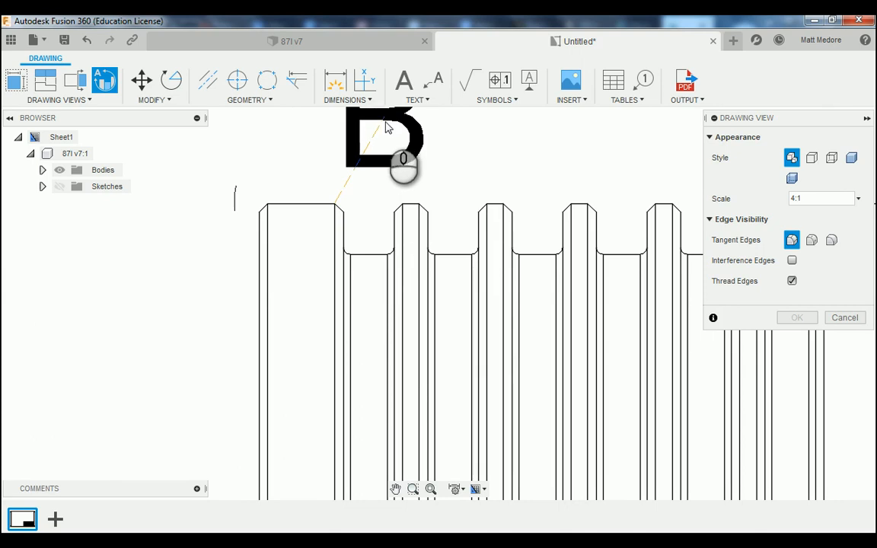
{"action": "left_click", "coordinate": [395, 134]}
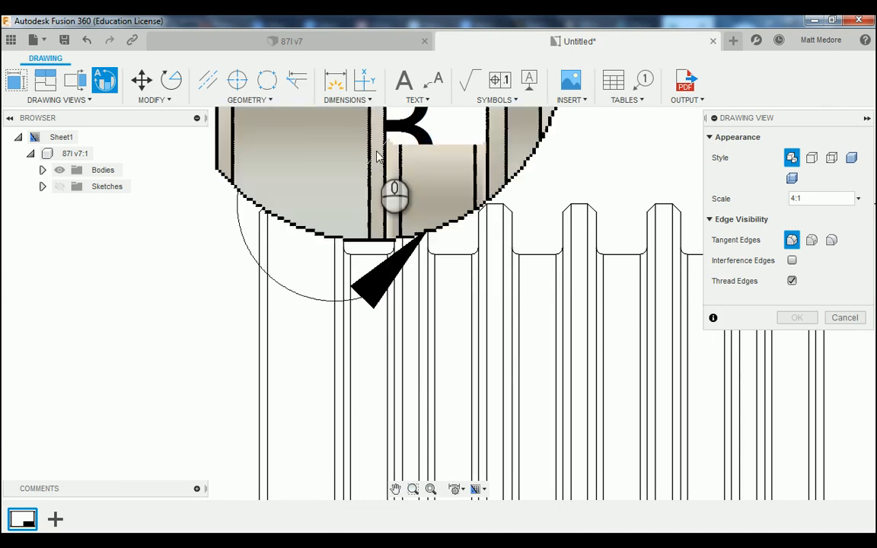
- Set the detail view's scale to 8:1 and place it to the right of the side view, above the isometric view
{"action": "scroll", "coordinate": [363, 198], "scroll_direction": "down", "scroll_amount": 5}
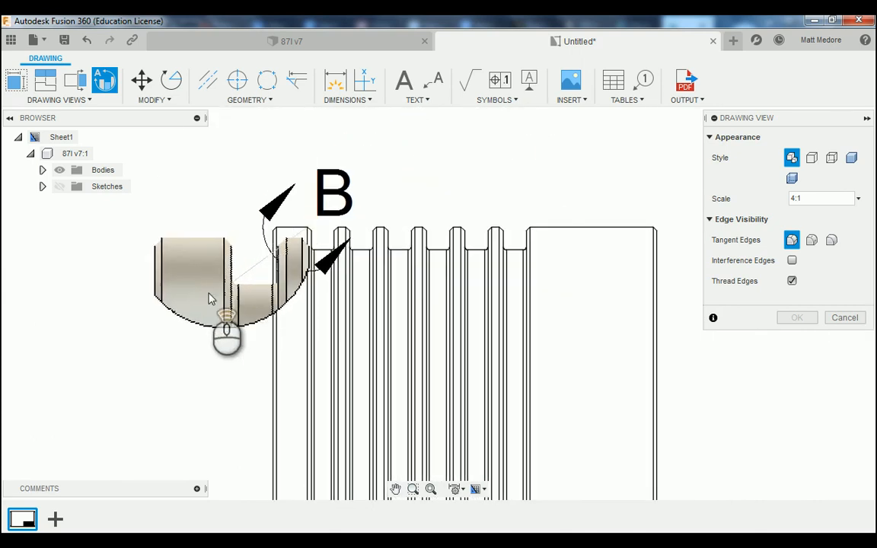
{"action": "scroll", "coordinate": [181, 316], "scroll_direction": "down", "scroll_amount": 4}
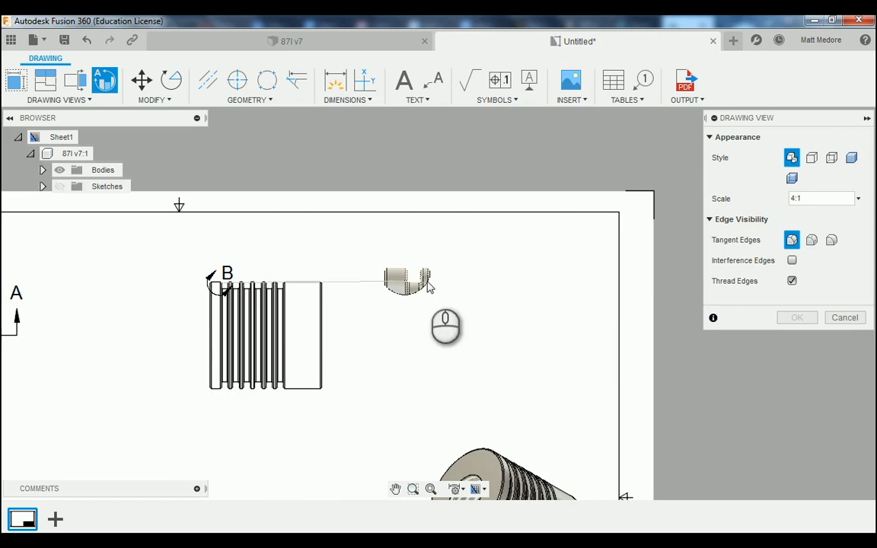
{"action": "scroll", "coordinate": [464, 291], "scroll_direction": "up", "scroll_amount": 2}
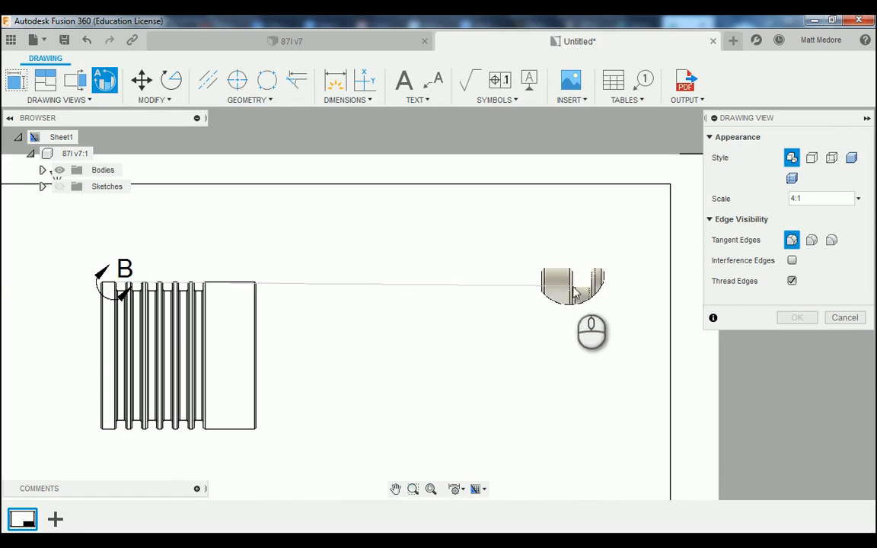
{"action": "left_click", "coordinate": [860, 199]}
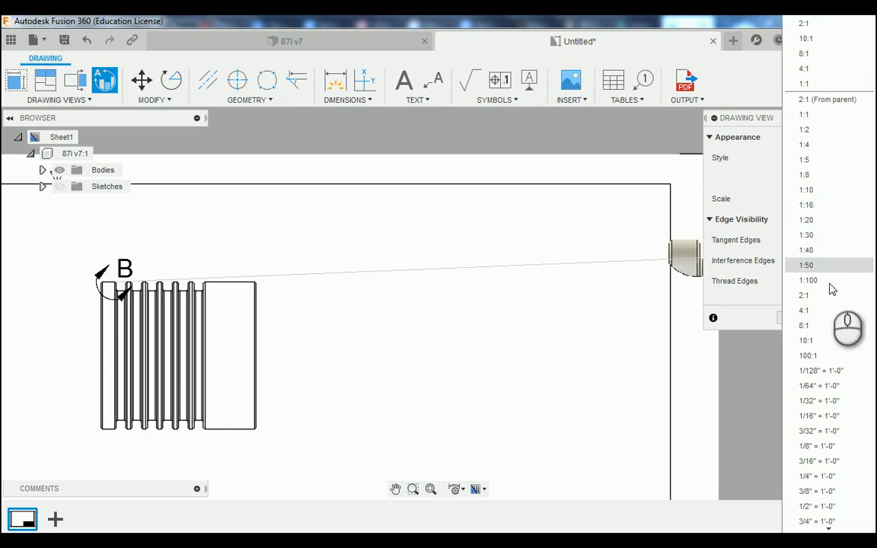
{"action": "left_click", "coordinate": [808, 325]}
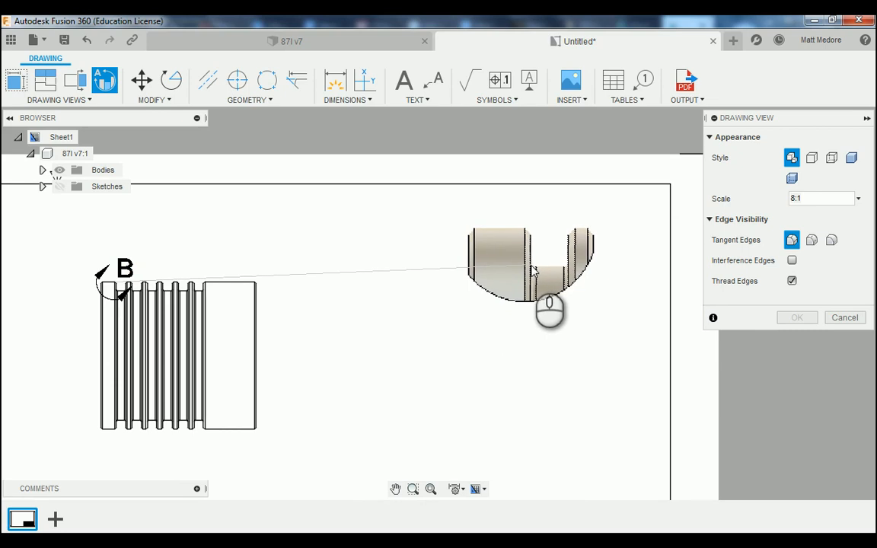
{"action": "left_click", "coordinate": [533, 269]}
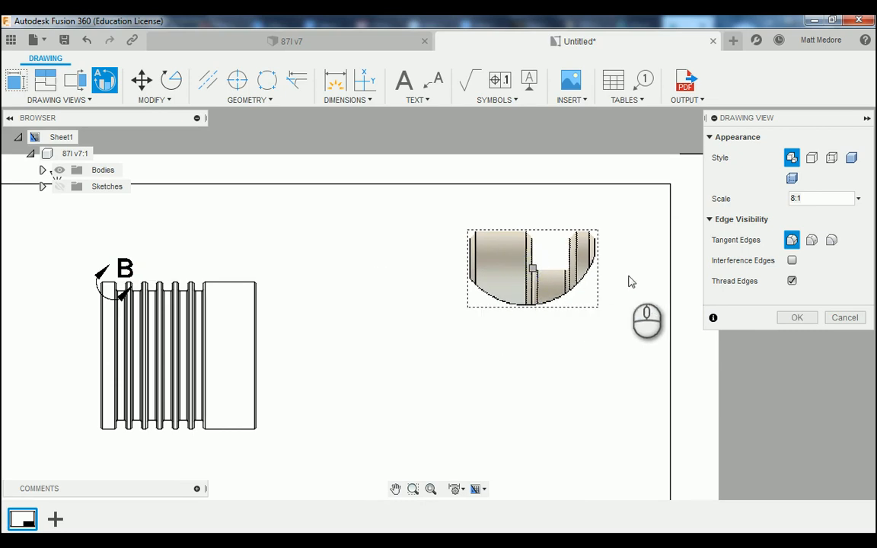
{"action": "left_click", "coordinate": [797, 319]}
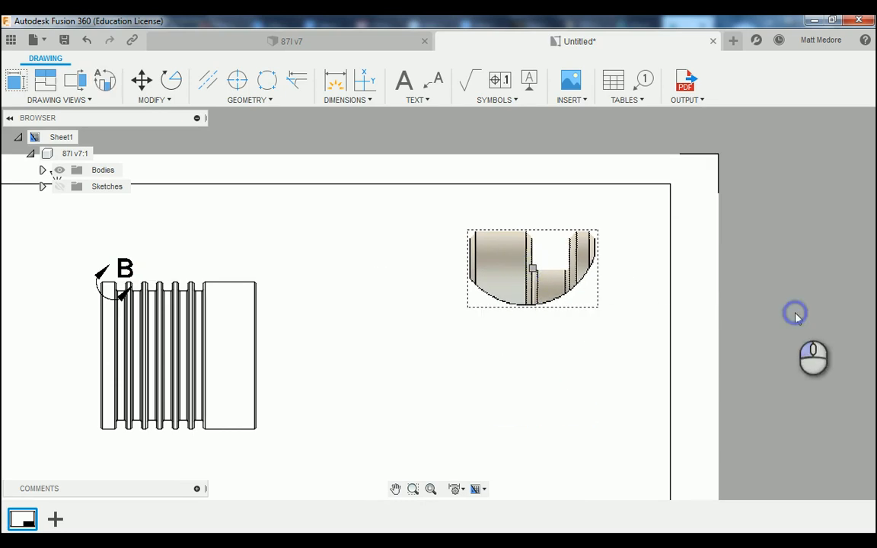
- Enlarge detail B's circular boundary on the side view so it extends past the first groove and the narrow rib beside it
{"action": "scroll", "coordinate": [796, 314], "scroll_direction": "down", "scroll_amount": 2}
{"action": "scroll", "coordinate": [793, 309], "scroll_direction": "down", "scroll_amount": 2}
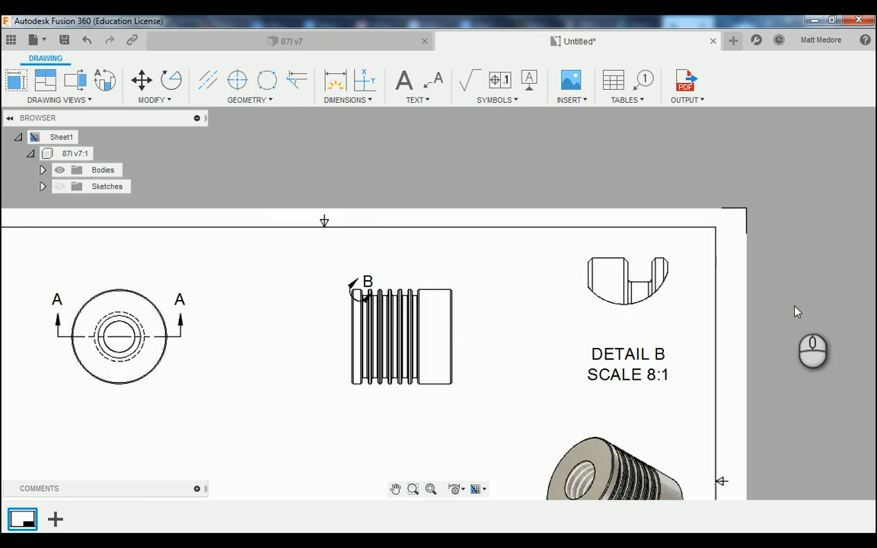
{"action": "scroll", "coordinate": [706, 319], "scroll_direction": "up", "scroll_amount": 2}
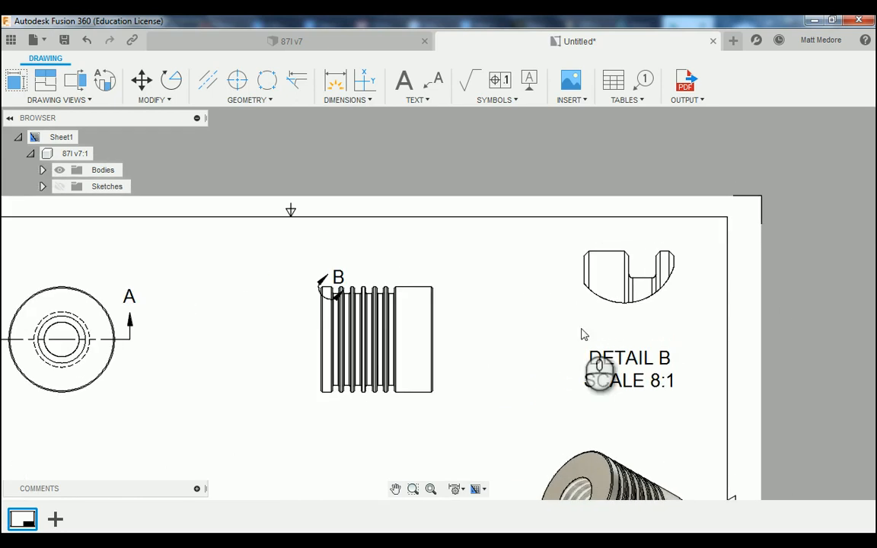
{"action": "scroll", "coordinate": [317, 334], "scroll_direction": "up", "scroll_amount": 3}
{"action": "scroll", "coordinate": [324, 286], "scroll_direction": "up", "scroll_amount": 2}
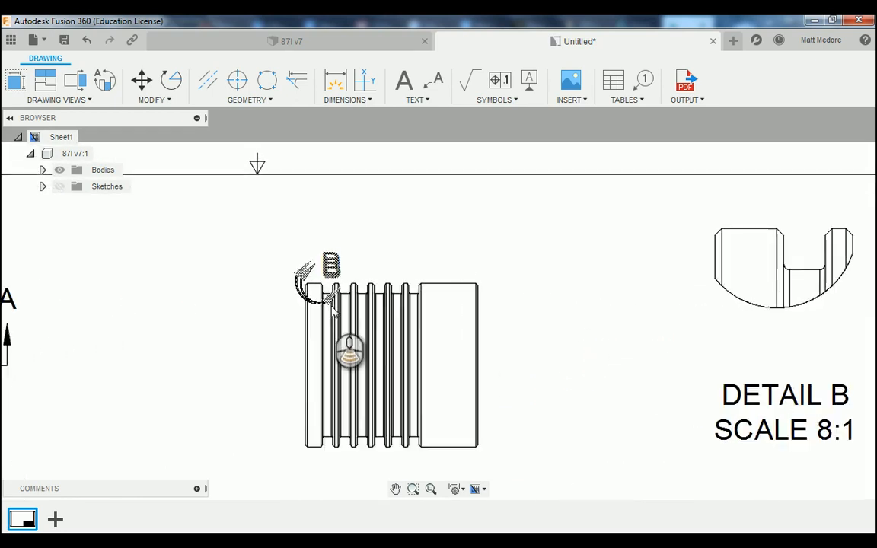
{"action": "scroll", "coordinate": [304, 372], "scroll_direction": "down", "scroll_amount": 2}
{"action": "scroll", "coordinate": [312, 320], "scroll_direction": "up", "scroll_amount": 4}
{"action": "scroll", "coordinate": [327, 327], "scroll_direction": "up", "scroll_amount": 2}
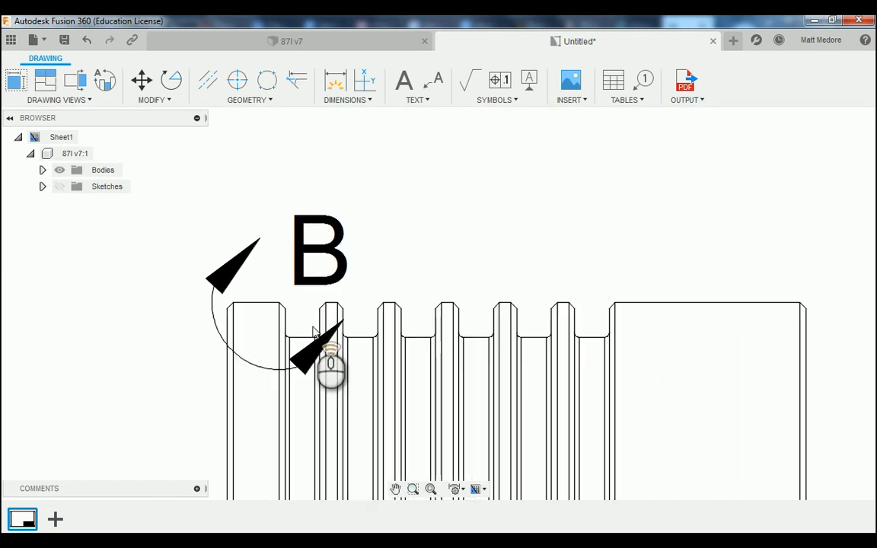
{"action": "left_click", "coordinate": [255, 363]}
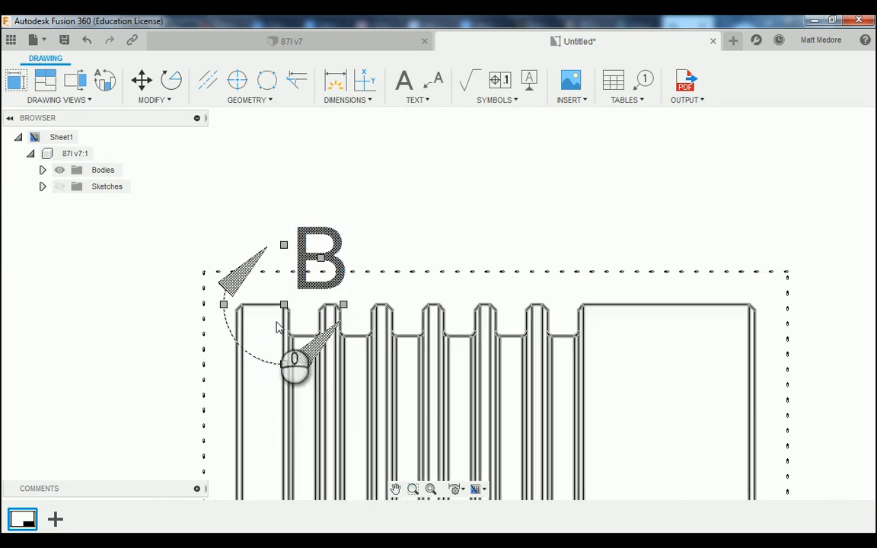
{"action": "left_click", "coordinate": [342, 305]}
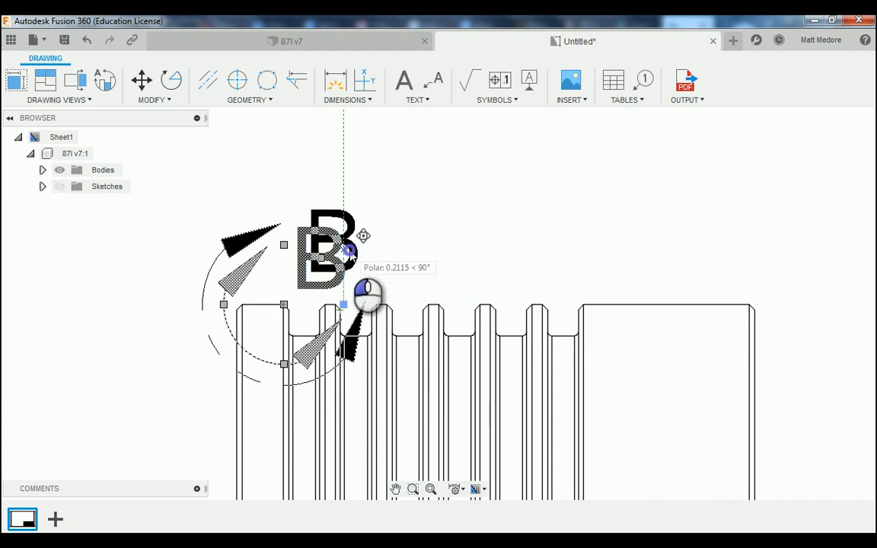
{"action": "left_click", "coordinate": [349, 253]}
- Move the centre of detail B's boundary straight up, slightly above the end collar's upper edge
{"action": "scroll", "coordinate": [259, 312], "scroll_direction": "up", "scroll_amount": 2}
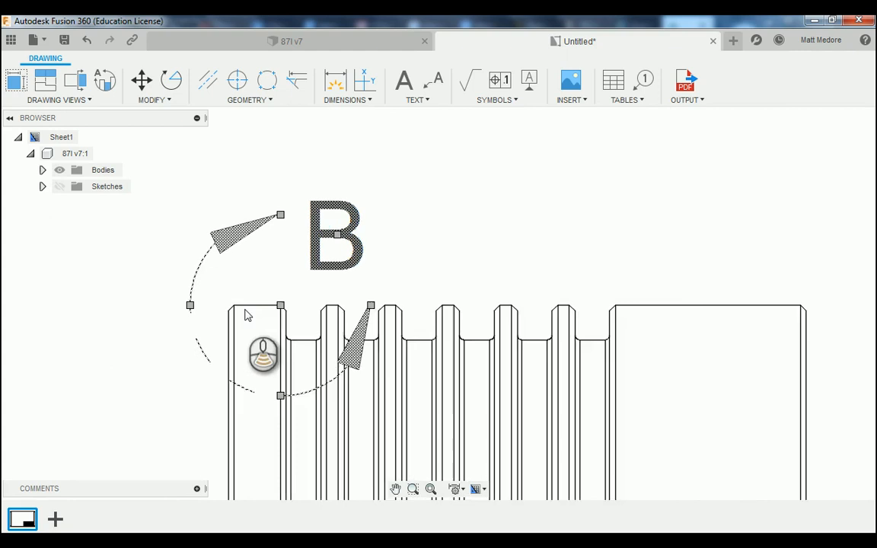
{"action": "scroll", "coordinate": [246, 315], "scroll_direction": "up", "scroll_amount": 2}
{"action": "left_click", "coordinate": [288, 307]}
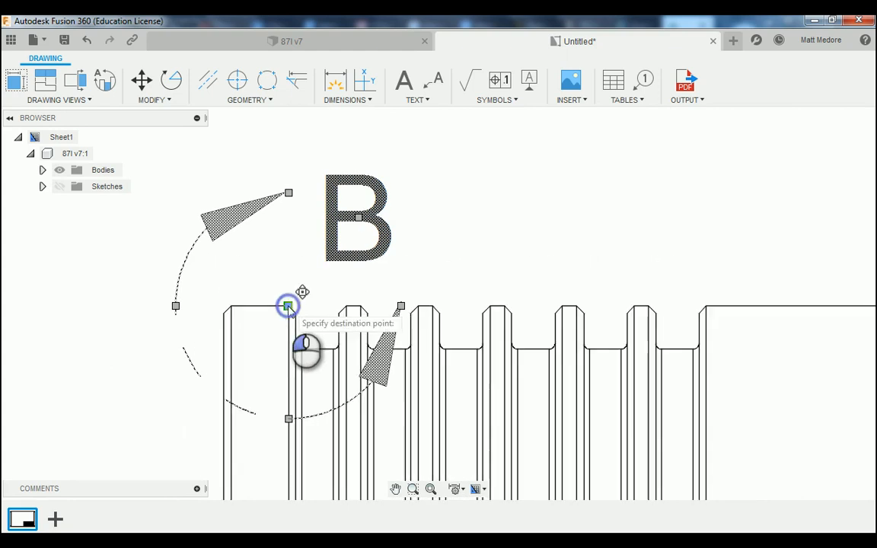
{"action": "left_click", "coordinate": [290, 277]}
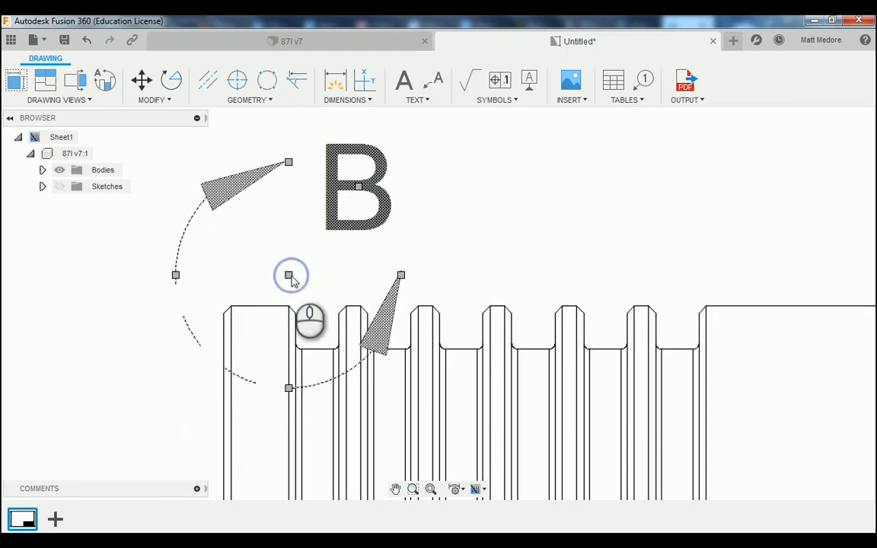
- Check the adjusted detail B boundary against its 8:1 detail view and look over the arrangement of views on the sheet
{"action": "scroll", "coordinate": [86, 379], "scroll_direction": "down", "scroll_amount": 3}
{"action": "scroll", "coordinate": [86, 379], "scroll_direction": "down", "scroll_amount": 2}
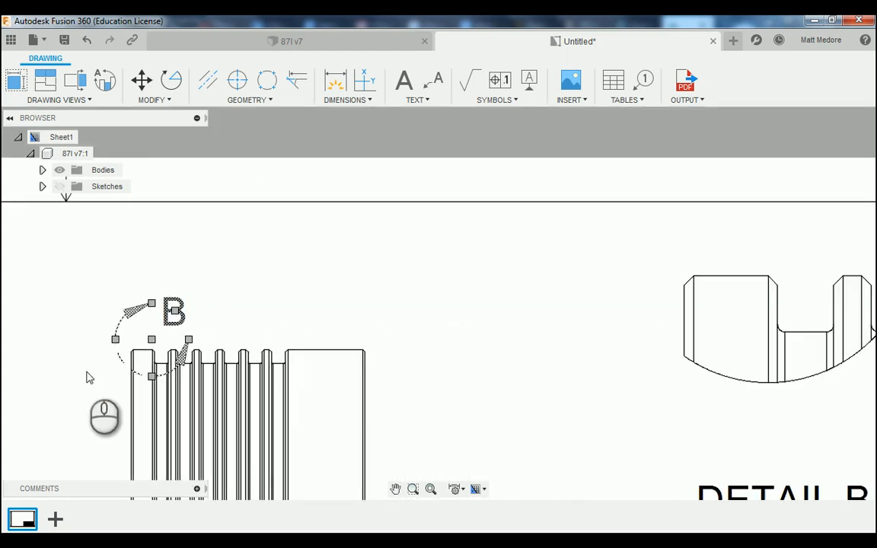
{"action": "scroll", "coordinate": [212, 367], "scroll_direction": "down", "scroll_amount": 2}
{"action": "scroll", "coordinate": [212, 368], "scroll_direction": "up", "scroll_amount": 1}
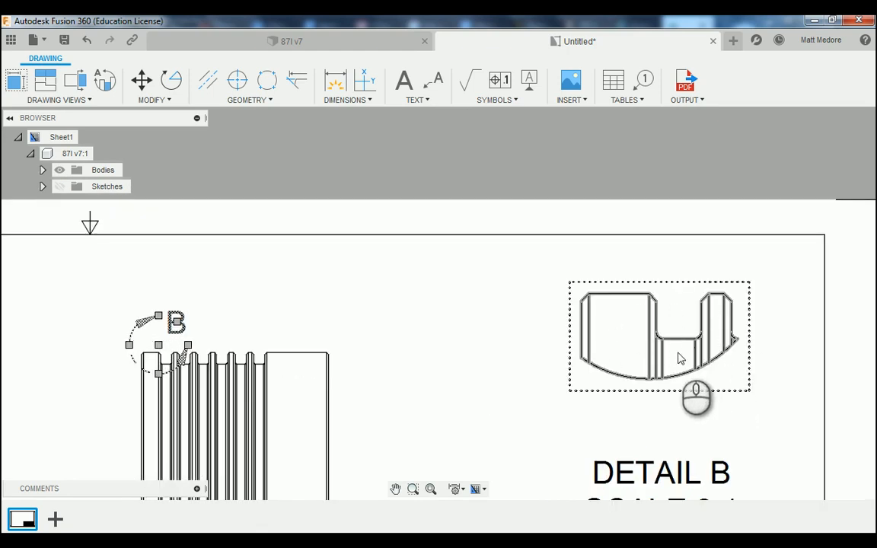
{"action": "left_click", "coordinate": [524, 349]}
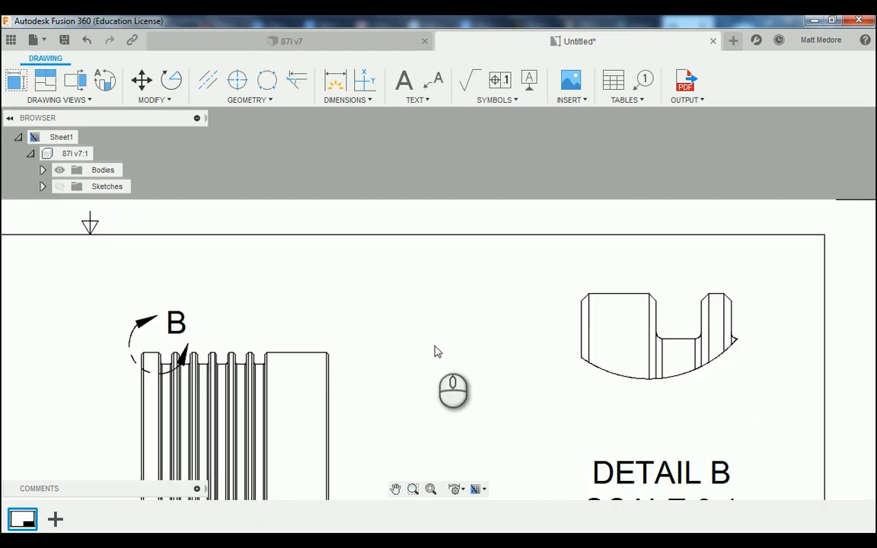
{"action": "scroll", "coordinate": [446, 341], "scroll_direction": "down", "scroll_amount": 1}
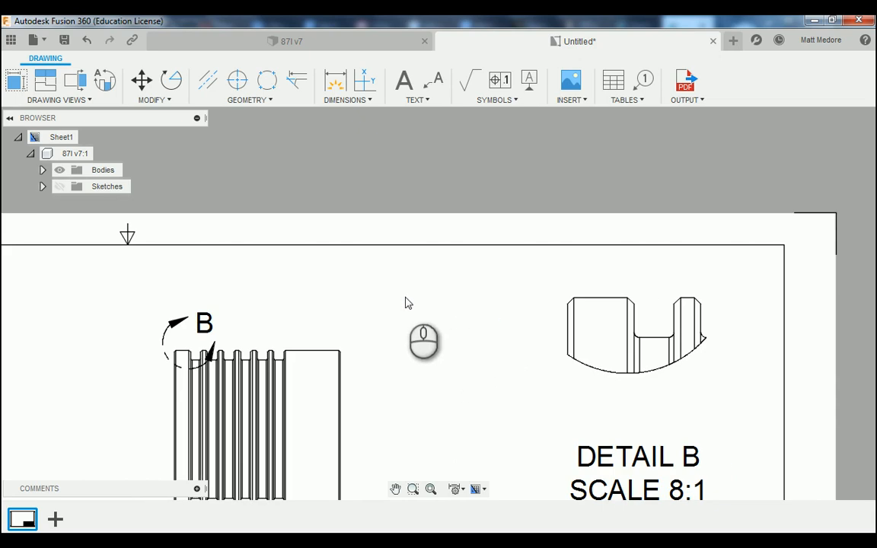
{"action": "scroll", "coordinate": [468, 308], "scroll_direction": "down", "scroll_amount": 2}
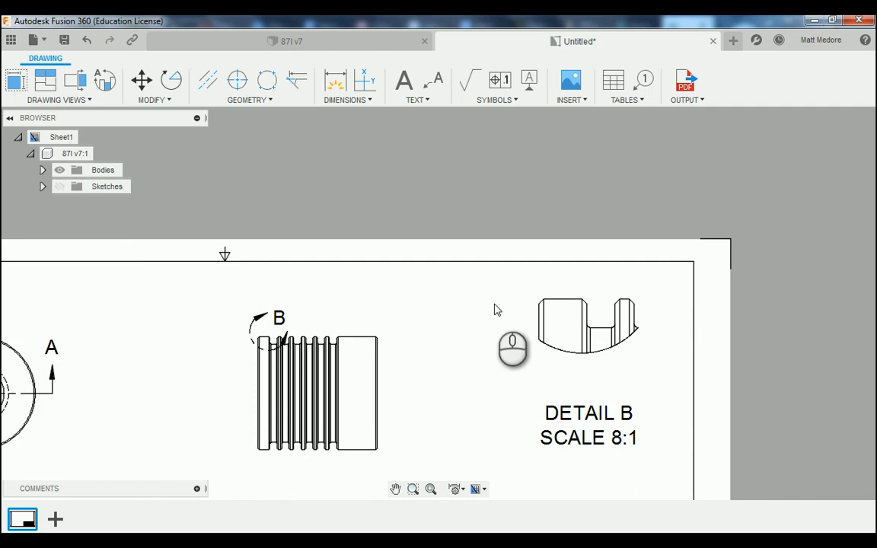
{"action": "scroll", "coordinate": [496, 308], "scroll_direction": "down", "scroll_amount": 2}
{"action": "scroll", "coordinate": [301, 364], "scroll_direction": "down", "scroll_amount": 1}
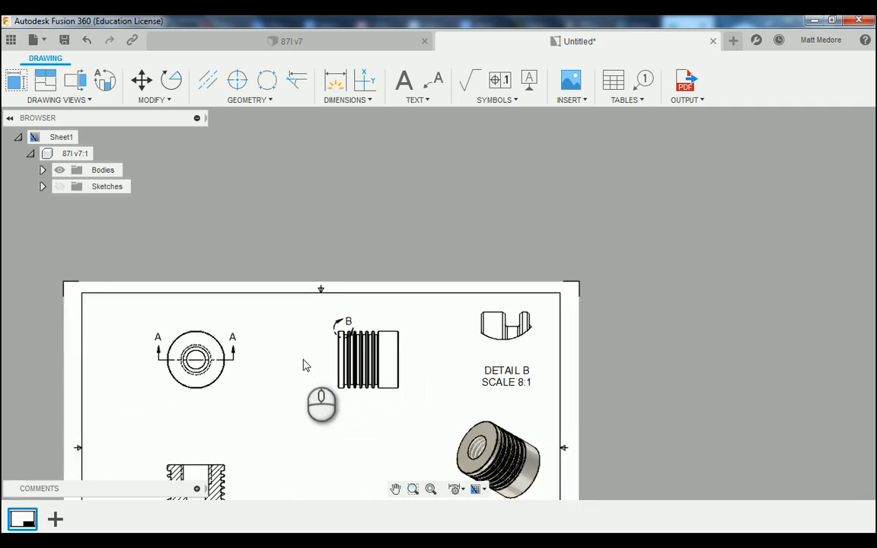
- Dimension the outer diameter of the circular base view, placing the leader text above its upper right edge
{"action": "scroll", "coordinate": [169, 387], "scroll_direction": "up", "scroll_amount": 2}
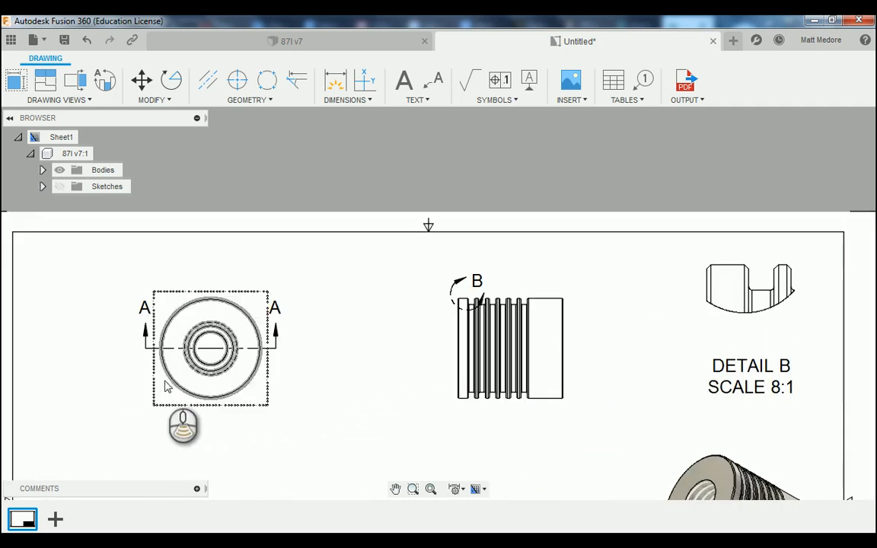
{"action": "scroll", "coordinate": [166, 384], "scroll_direction": "up", "scroll_amount": 3}
{"action": "scroll", "coordinate": [86, 358], "scroll_direction": "down", "scroll_amount": 2}
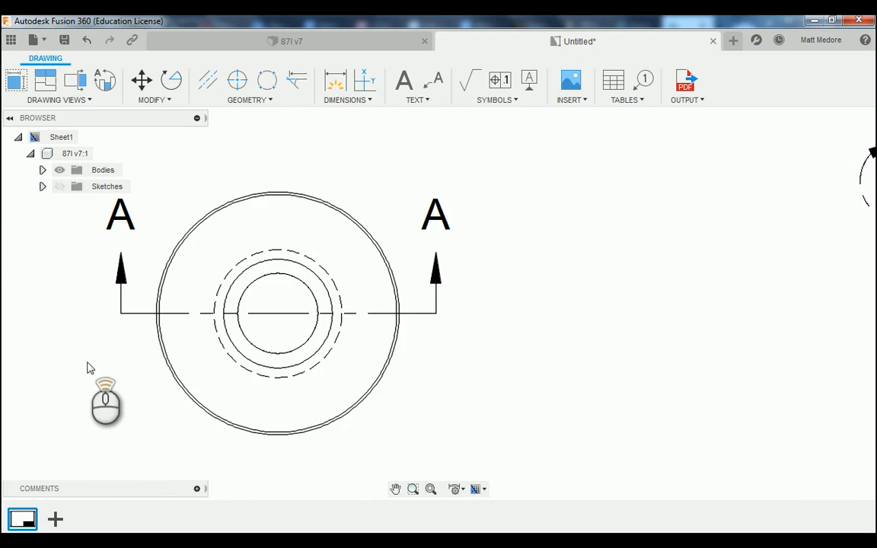
{"action": "scroll", "coordinate": [49, 339], "scroll_direction": "up", "scroll_amount": 2}
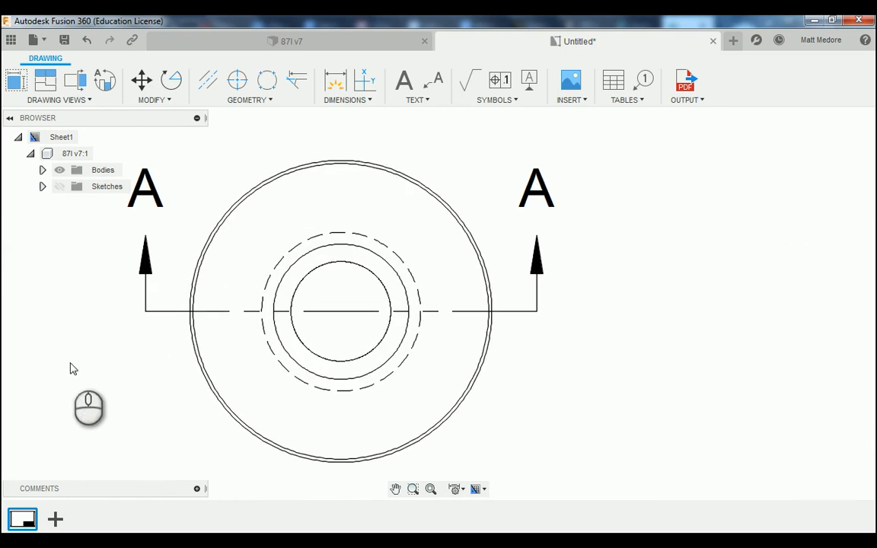
{"action": "key", "text": "d"}
{"action": "scroll", "coordinate": [87, 411], "scroll_direction": "down", "scroll_amount": 2}
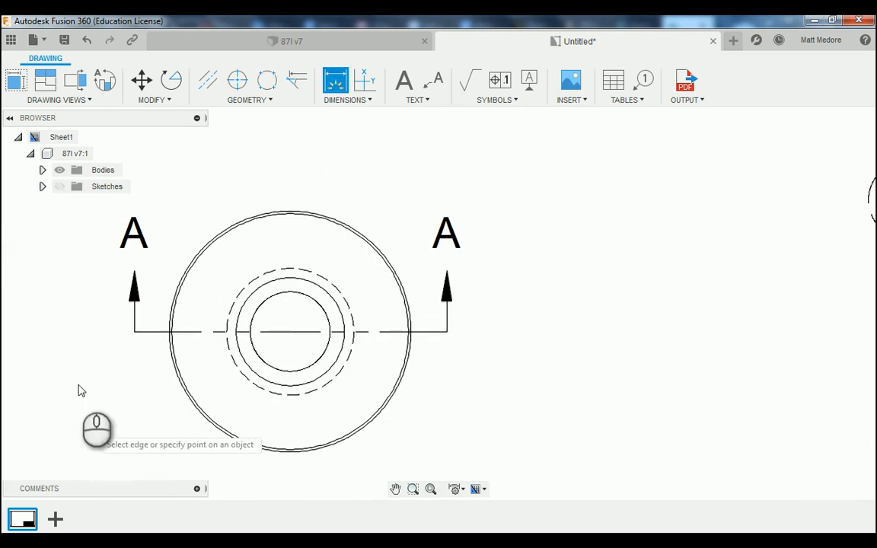
{"action": "scroll", "coordinate": [55, 342], "scroll_direction": "up", "scroll_amount": 2}
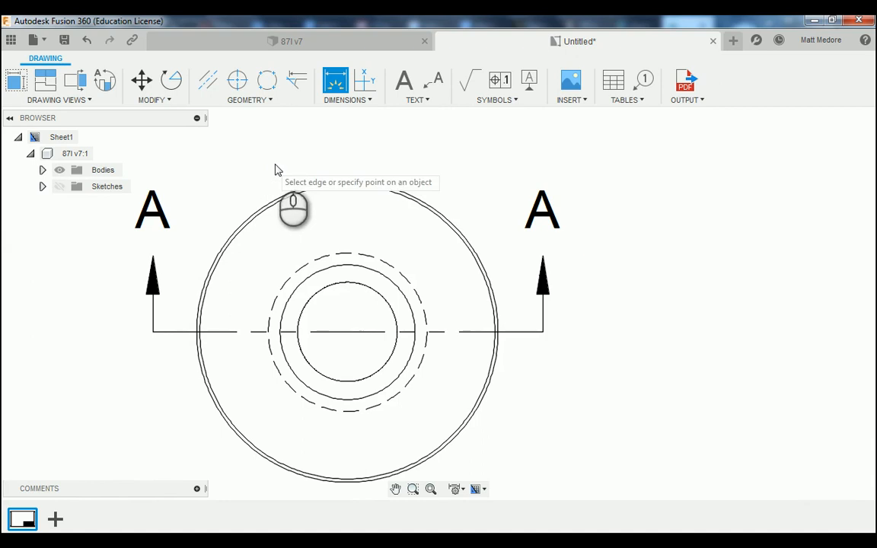
{"action": "scroll", "coordinate": [159, 390], "scroll_direction": "down", "scroll_amount": 1}
{"action": "scroll", "coordinate": [237, 242], "scroll_direction": "up", "scroll_amount": 1}
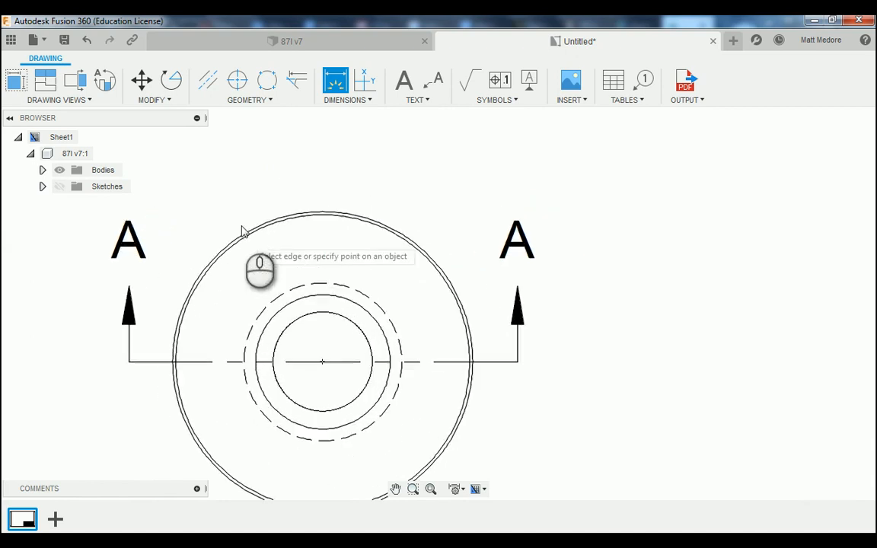
{"action": "scroll", "coordinate": [235, 416], "scroll_direction": "down", "scroll_amount": 1}
{"action": "scroll", "coordinate": [240, 231], "scroll_direction": "up", "scroll_amount": 1}
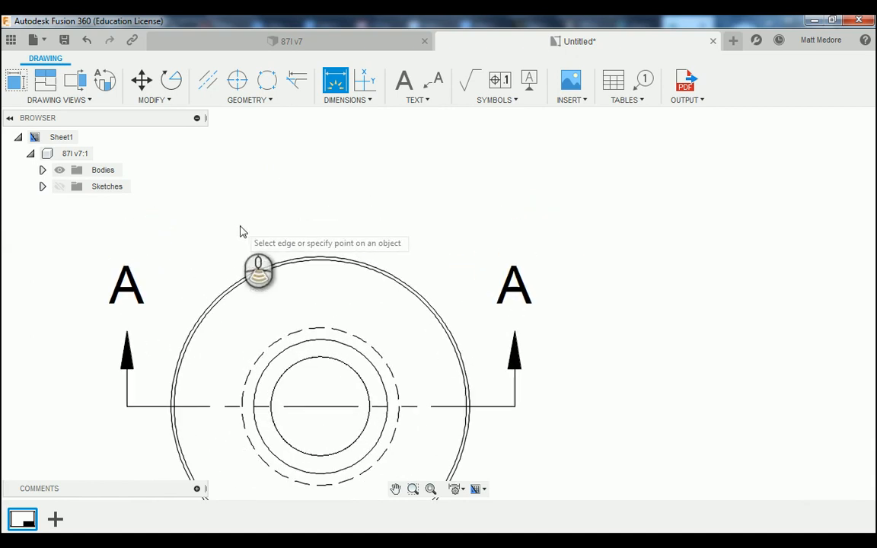
{"action": "left_click", "coordinate": [307, 259]}
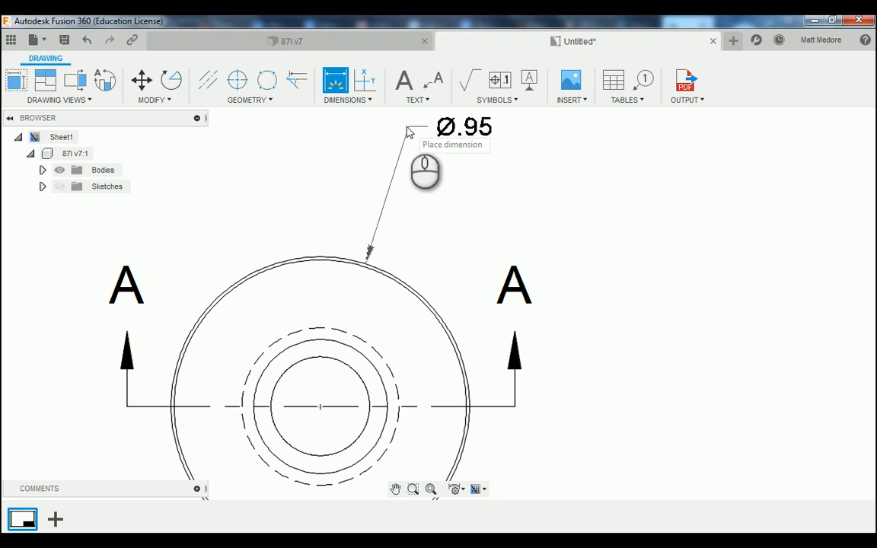
{"action": "left_click", "coordinate": [422, 215]}
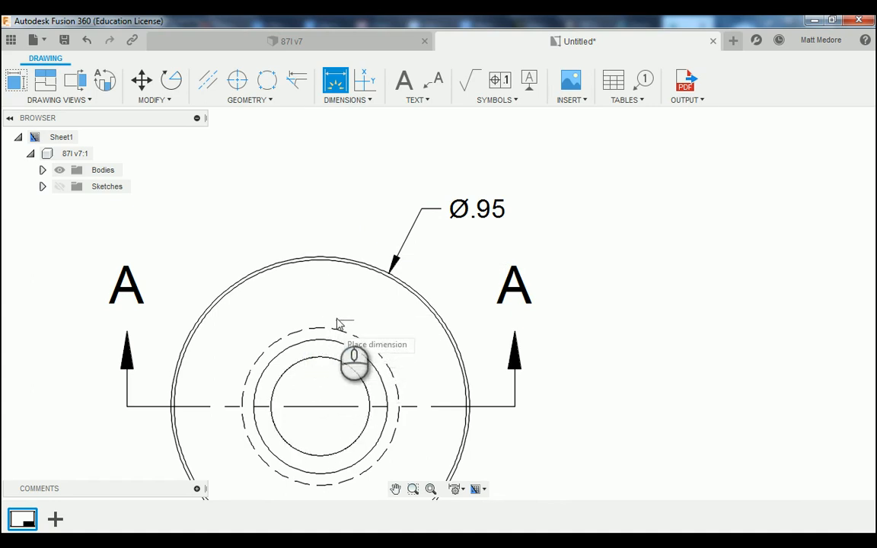
- Add diameter dimensions for the innermost circle and the next solid circle on the base view, stacking their texts above the outer diameter
{"action": "left_click", "coordinate": [423, 168]}
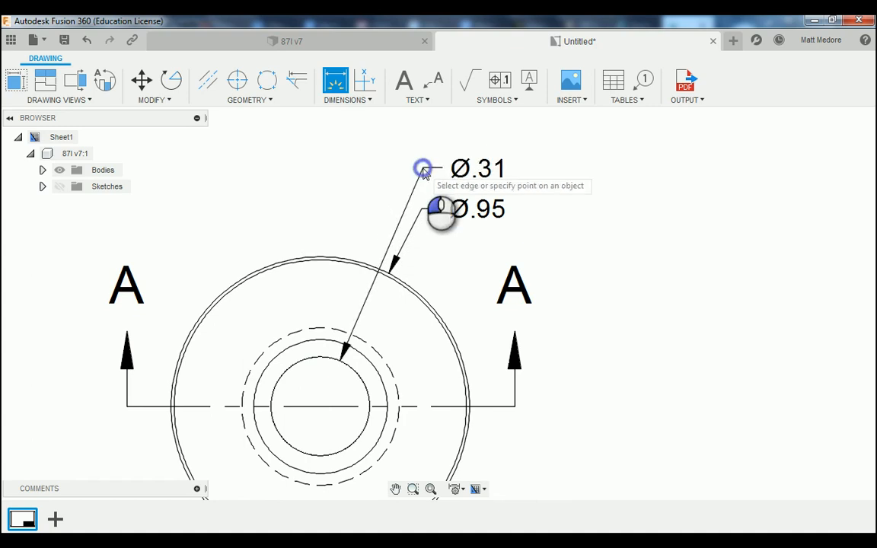
{"action": "left_click", "coordinate": [322, 345]}
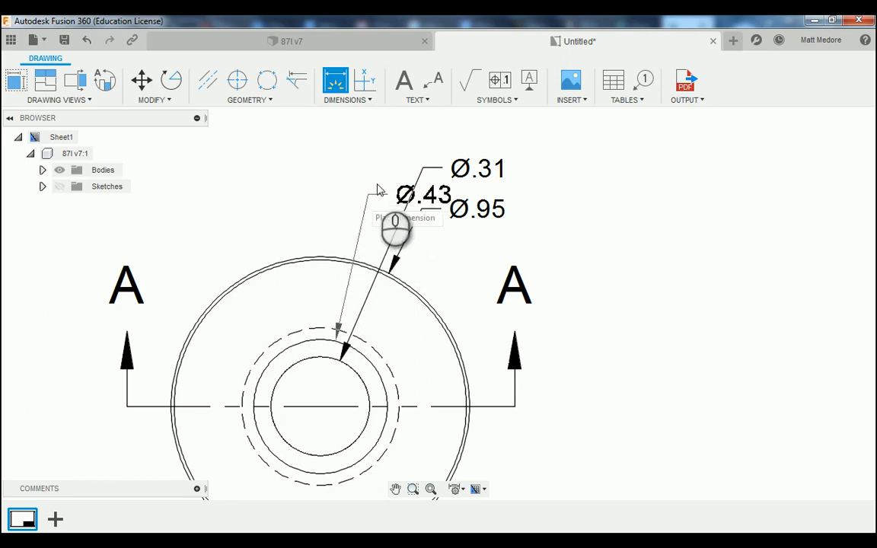
{"action": "left_click", "coordinate": [383, 134]}
{"action": "right_click", "coordinate": [255, 163]}
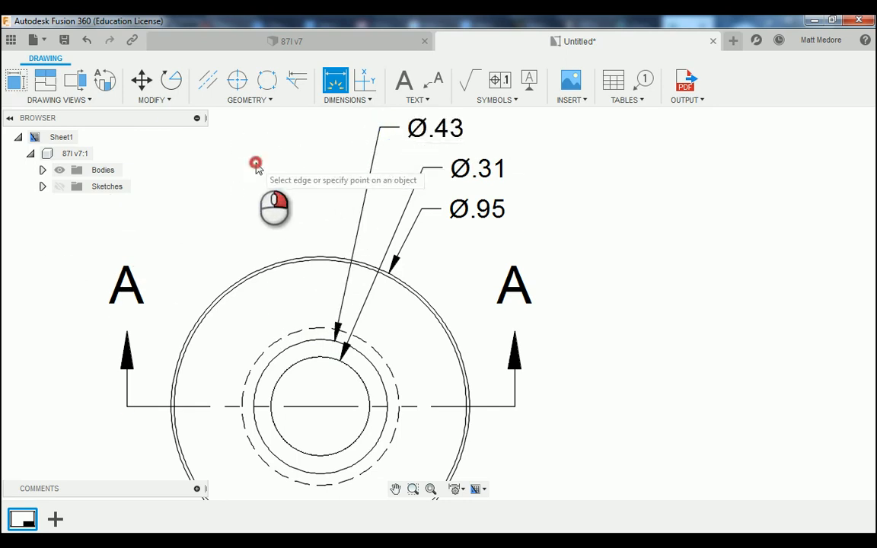
{"action": "left_click", "coordinate": [293, 164]}
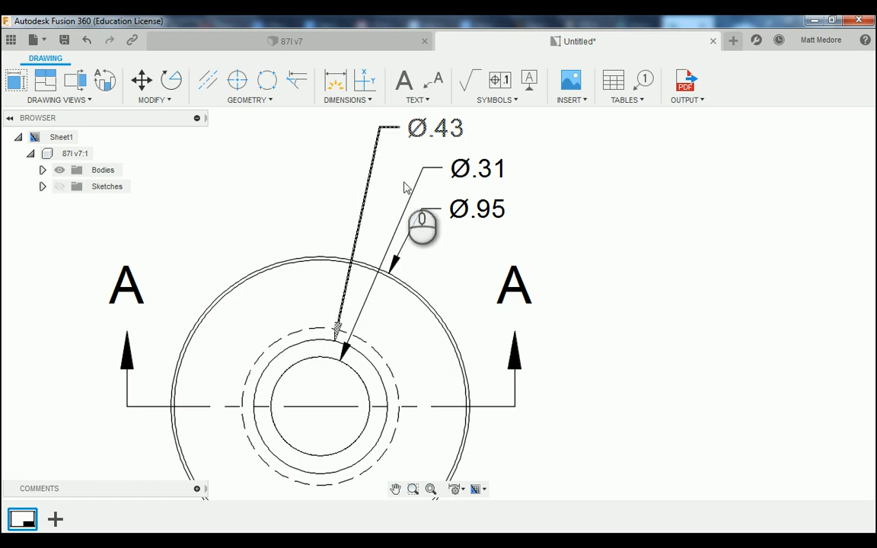
- Shift the innermost circle's diameter dimension horizontally to the left so the three stacked dimension texts are evenly staggered
{"action": "left_click", "coordinate": [440, 168]}
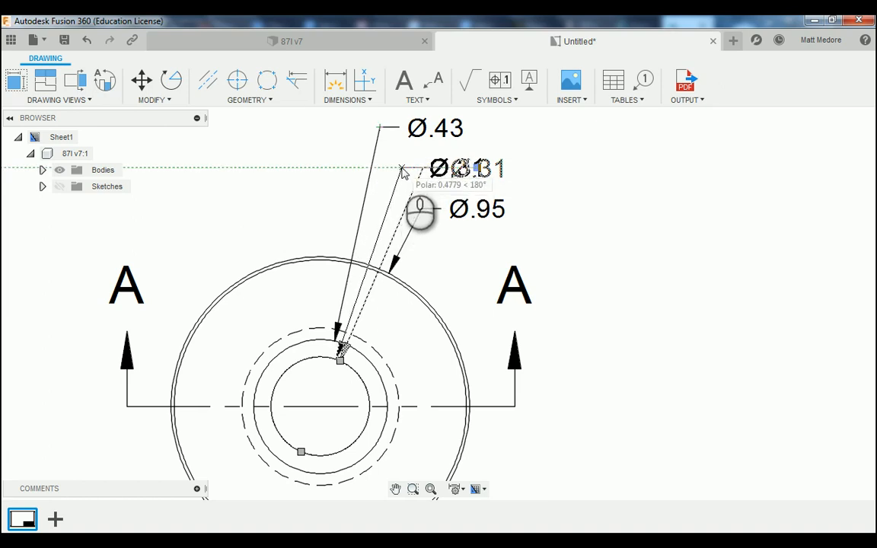
{"action": "left_click", "coordinate": [402, 169]}
{"action": "left_click", "coordinate": [545, 173]}
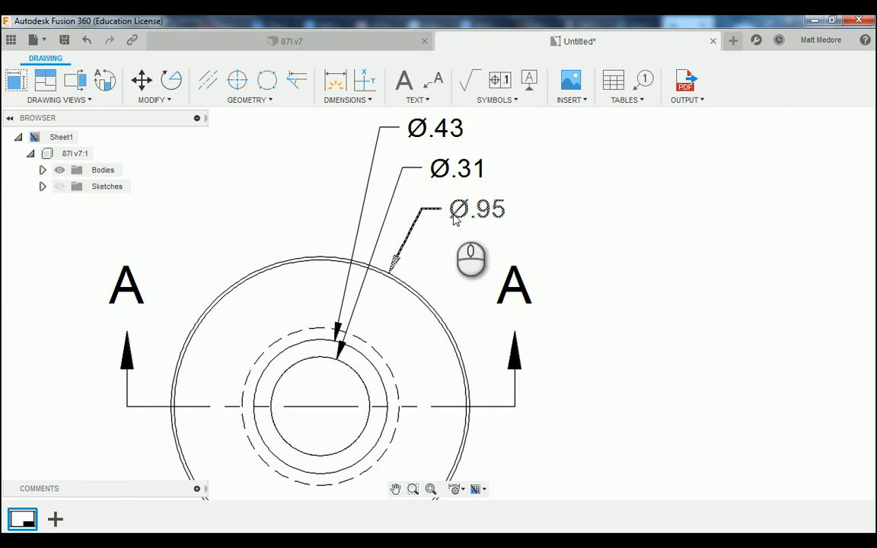
- Set the drawing's linear dimension precision to three decimal places (0.123)
{"action": "scroll", "coordinate": [289, 264], "scroll_direction": "down", "scroll_amount": 2}
{"action": "scroll", "coordinate": [290, 264], "scroll_direction": "down", "scroll_amount": 1}
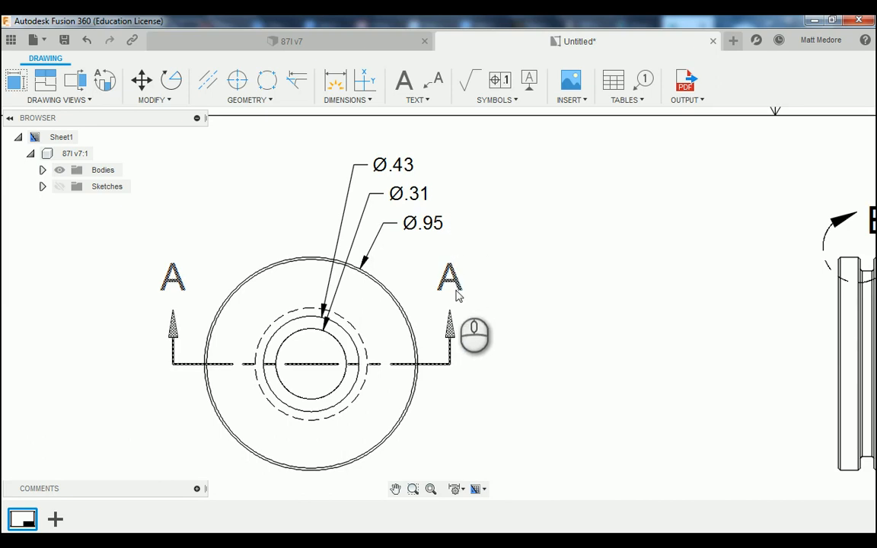
{"action": "left_click", "coordinate": [457, 489]}
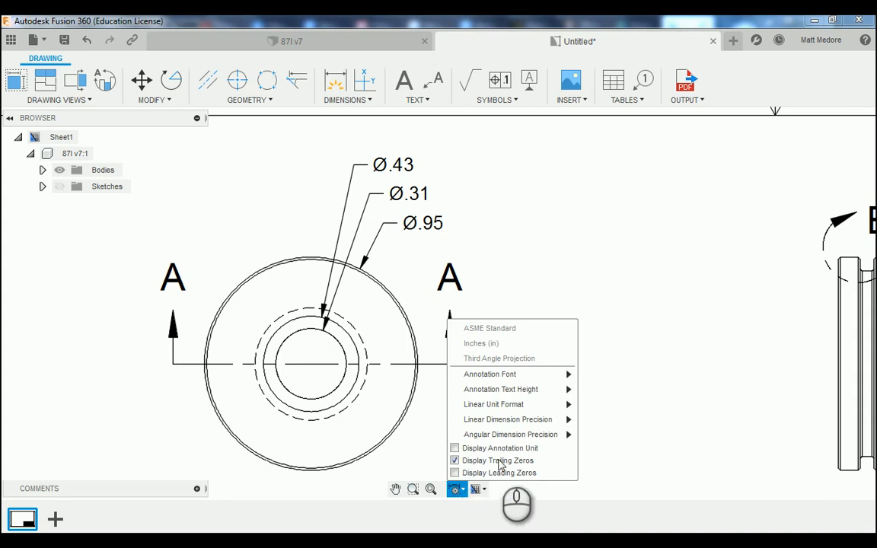
{"action": "mouse_move", "coordinate": [537, 426]}
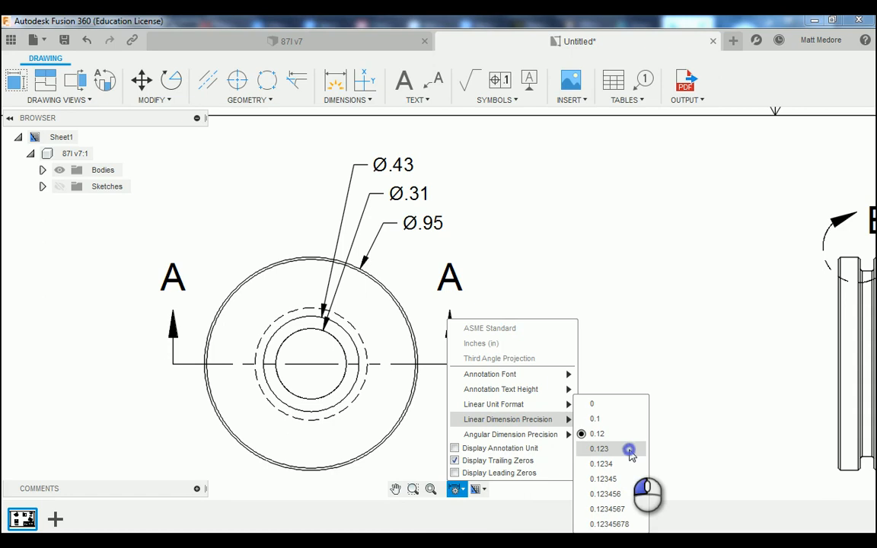
{"action": "left_click", "coordinate": [630, 449]}
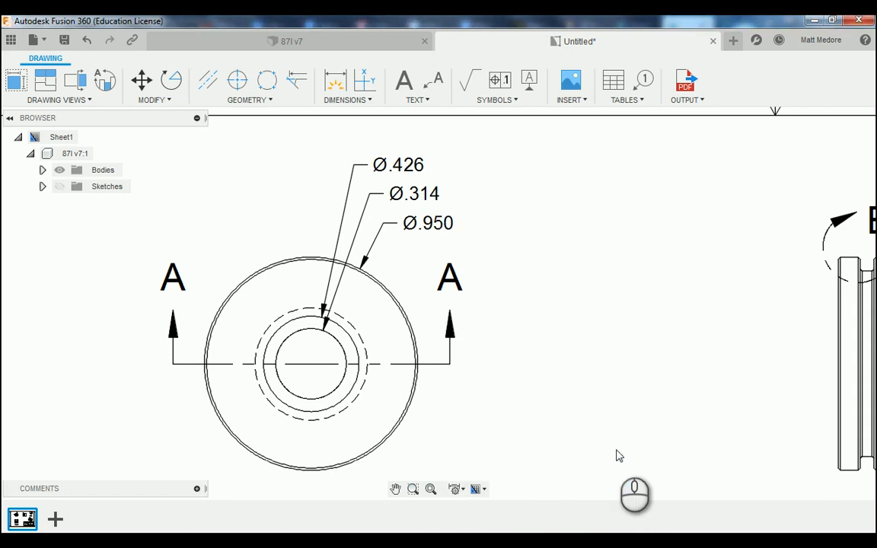
- Start dimensioning the groove width between the narrow ribs near the upper edge of the side view
{"action": "scroll", "coordinate": [107, 381], "scroll_direction": "down", "scroll_amount": 3}
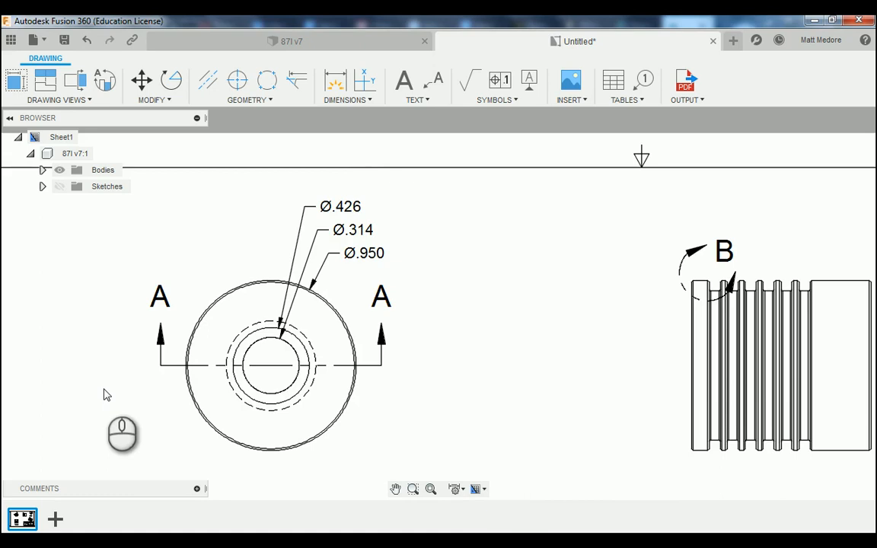
{"action": "scroll", "coordinate": [106, 395], "scroll_direction": "down", "scroll_amount": 3}
{"action": "scroll", "coordinate": [102, 409], "scroll_direction": "down", "scroll_amount": 5}
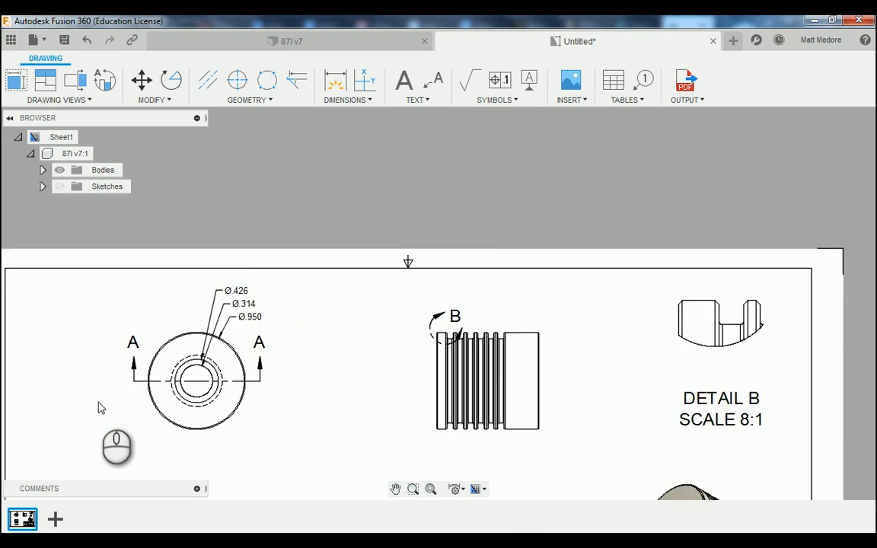
{"action": "scroll", "coordinate": [243, 335], "scroll_direction": "down", "scroll_amount": 2}
{"action": "scroll", "coordinate": [378, 403], "scroll_direction": "up", "scroll_amount": 5}
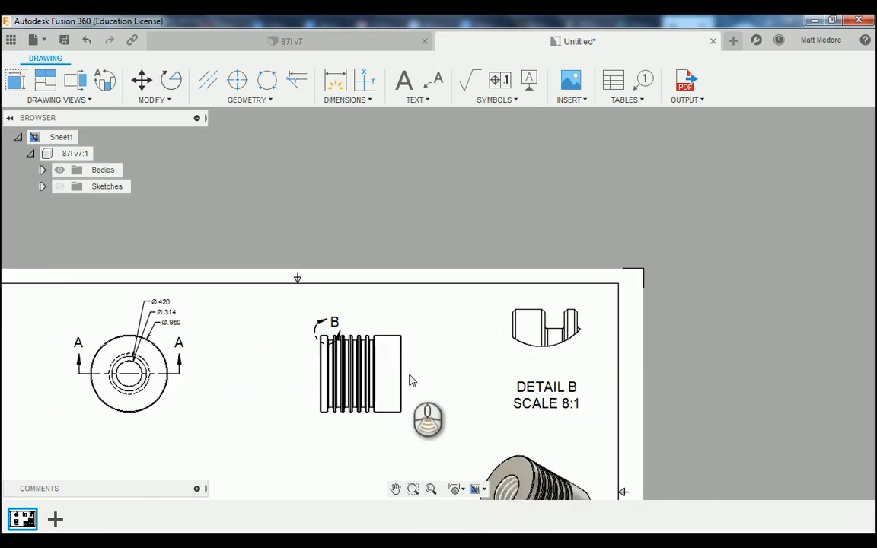
{"action": "scroll", "coordinate": [378, 421], "scroll_direction": "up", "scroll_amount": 6}
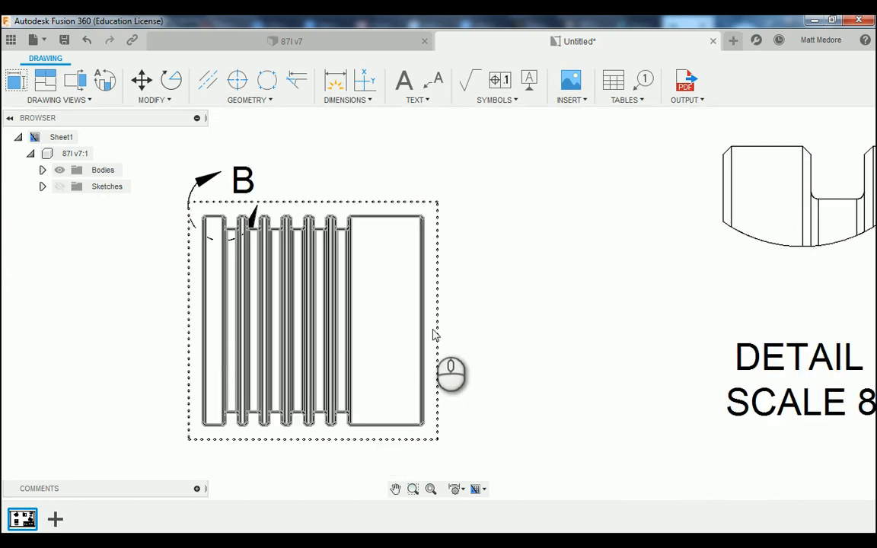
{"action": "scroll", "coordinate": [448, 329], "scroll_direction": "up", "scroll_amount": 2}
{"action": "scroll", "coordinate": [261, 170], "scroll_direction": "up", "scroll_amount": 1}
{"action": "scroll", "coordinate": [266, 173], "scroll_direction": "up", "scroll_amount": 4}
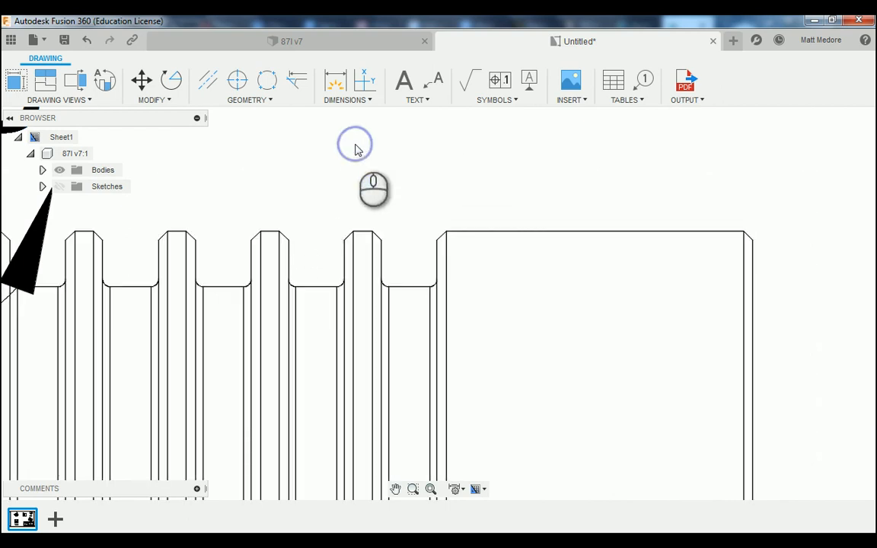
{"action": "key", "text": "d"}
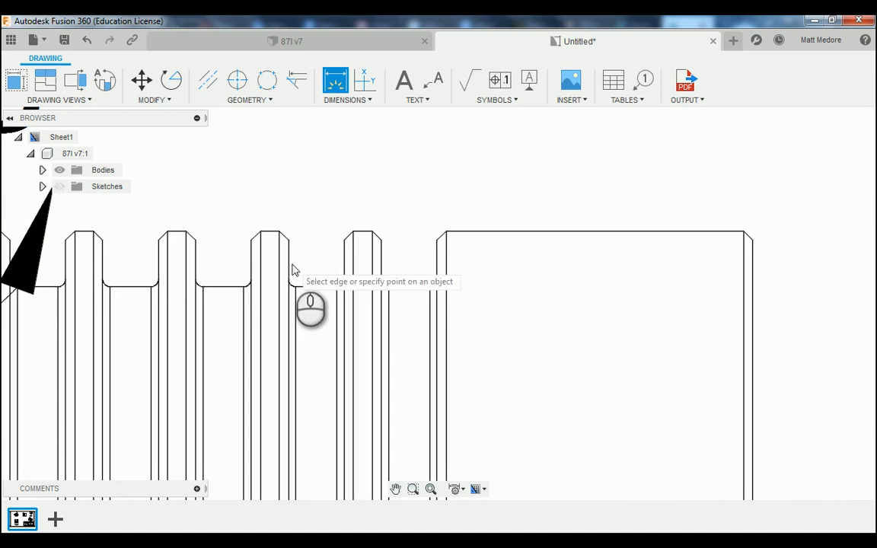
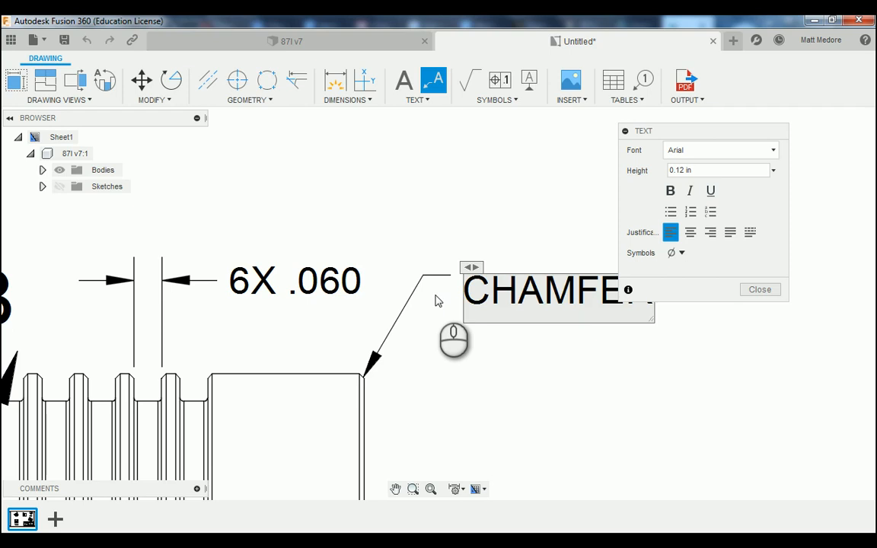
- Complete the leader note on the side view's upper corner chamfer so it reads CHAMFER .010 X 45° TYP
{"action": "scroll", "coordinate": [254, 405], "scroll_direction": "down", "scroll_amount": 2}
{"action": "scroll", "coordinate": [601, 360], "scroll_direction": "up", "scroll_amount": 3}
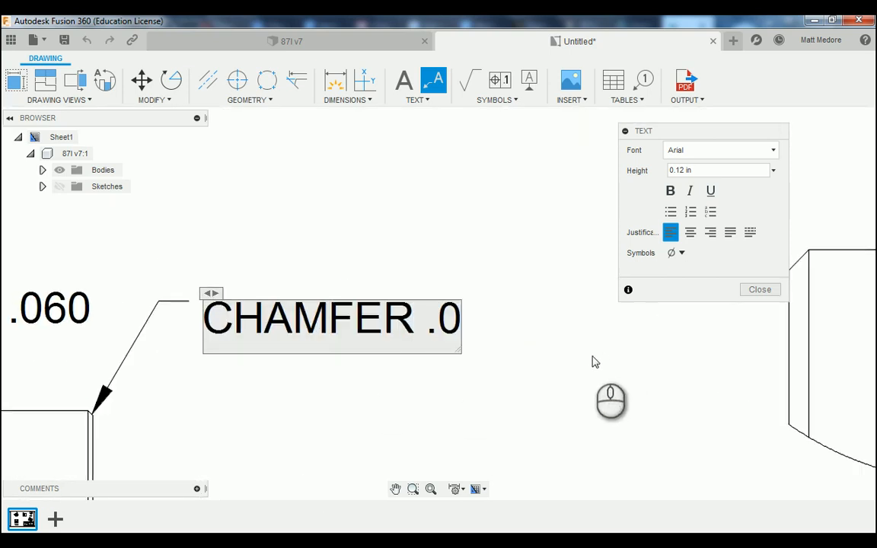
{"action": "type", "text": "X 45"}
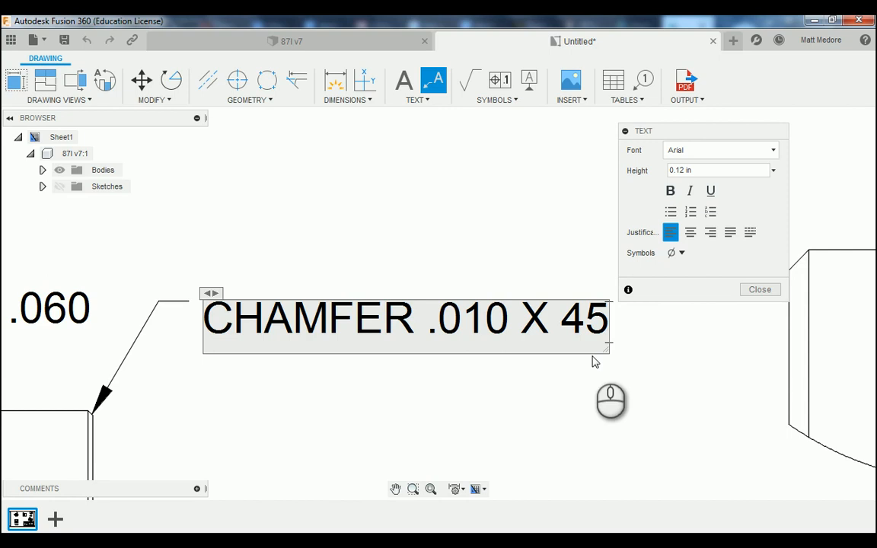
{"action": "left_click", "coordinate": [682, 253]}
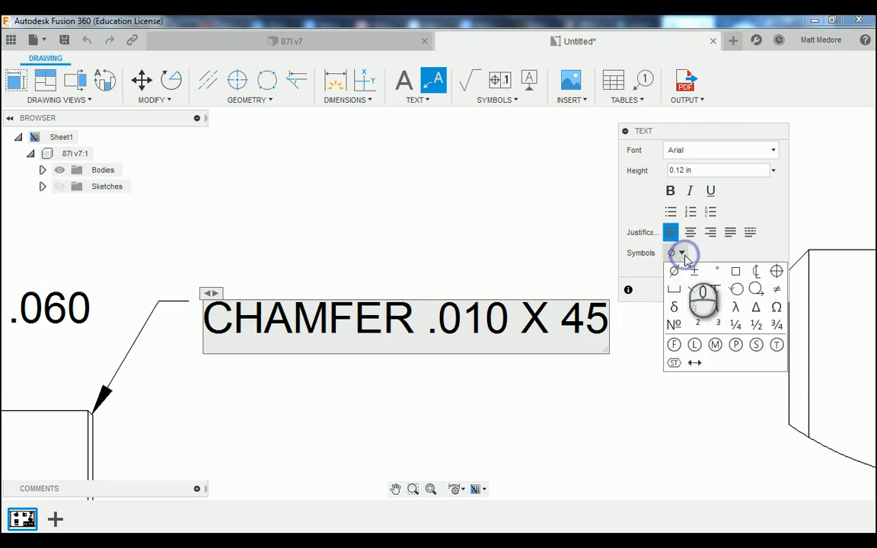
{"action": "left_click", "coordinate": [716, 271]}
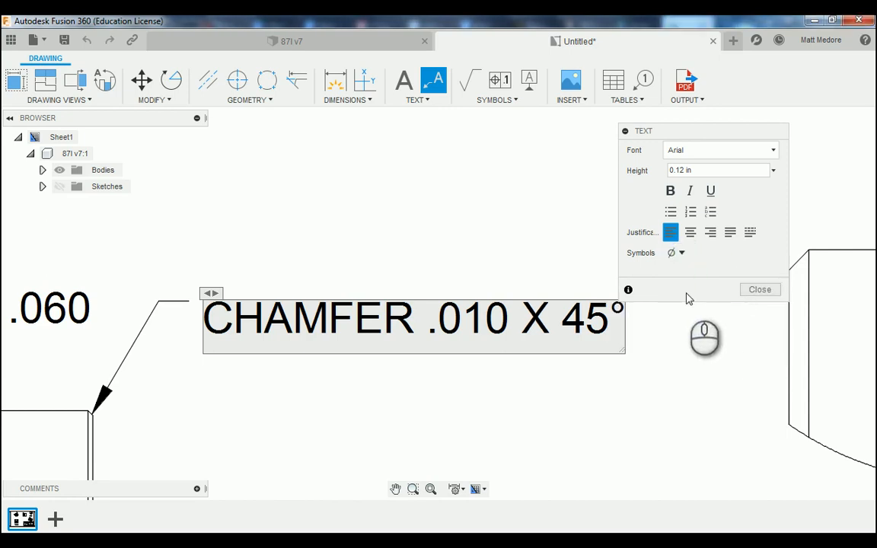
{"action": "type", "text": "TYP"}
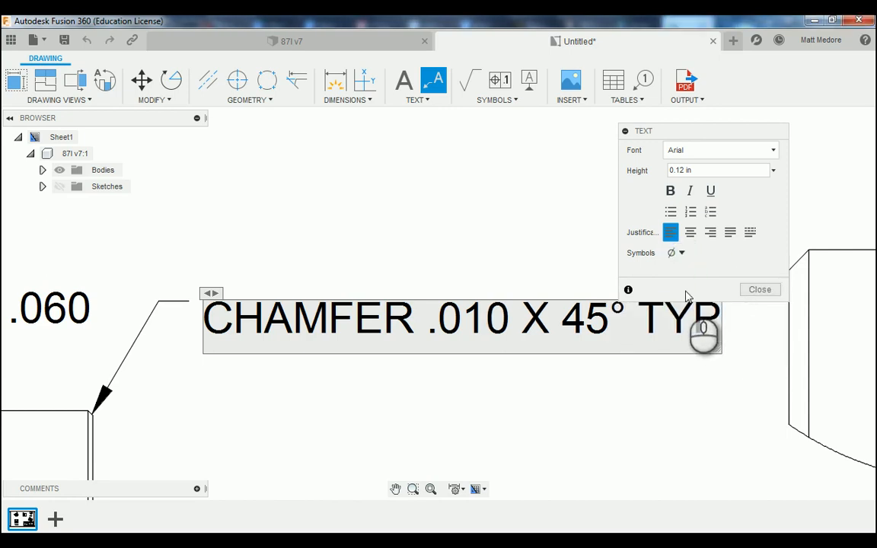
- Break the chamfer note into two lines, with .010 X 45° TYP below CHAMFER, and finish the note
{"action": "left_click", "coordinate": [424, 321]}
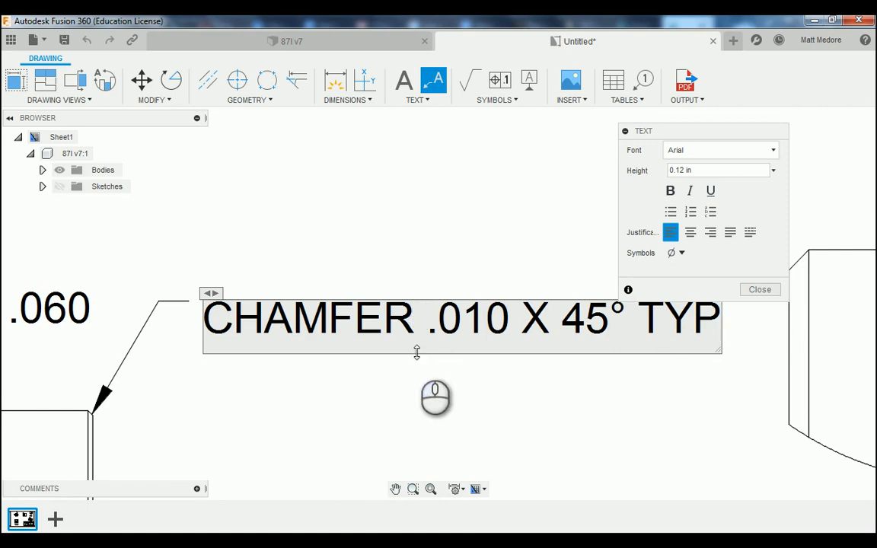
{"action": "key", "text": "BackSpace"}
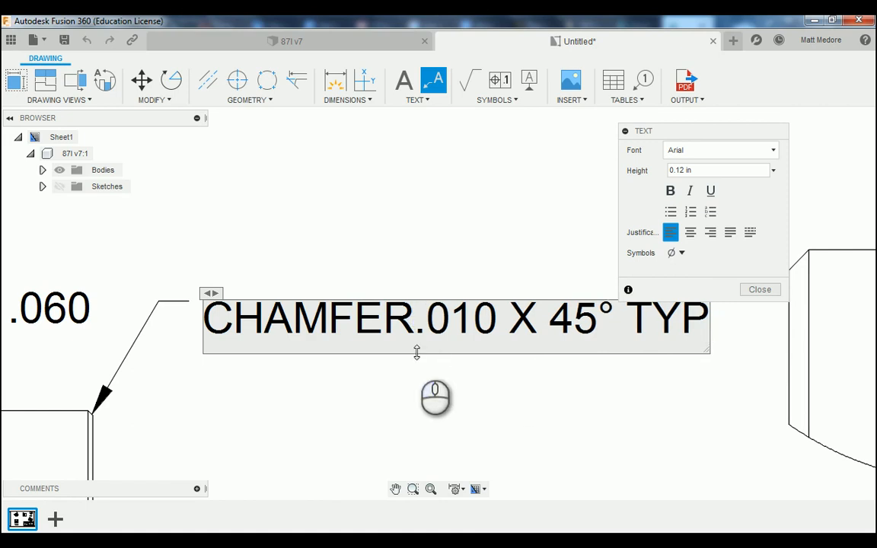
{"action": "key", "text": "Return"}
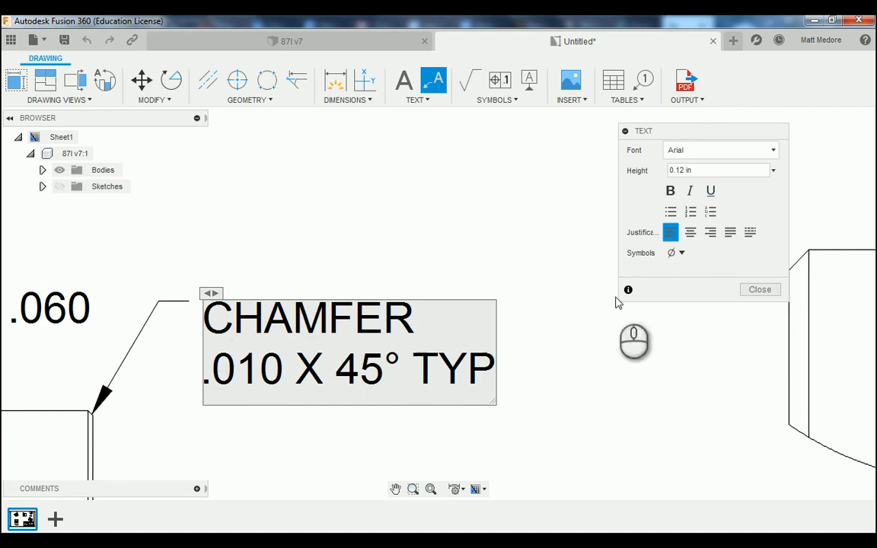
{"action": "left_click", "coordinate": [752, 293]}
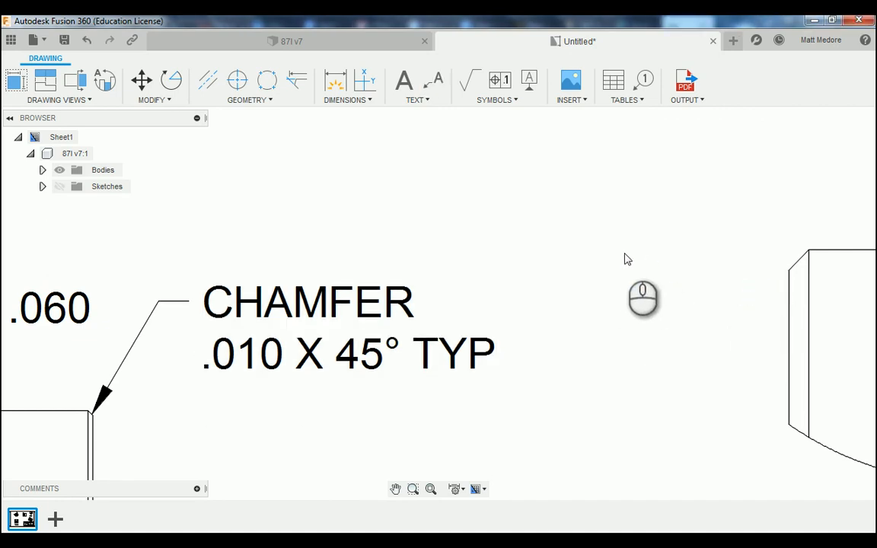
- Add a radius dimension to the left fillet at the groove bottom in Detail B, placing its text above the view
{"action": "scroll", "coordinate": [620, 257], "scroll_direction": "down", "scroll_amount": 5}
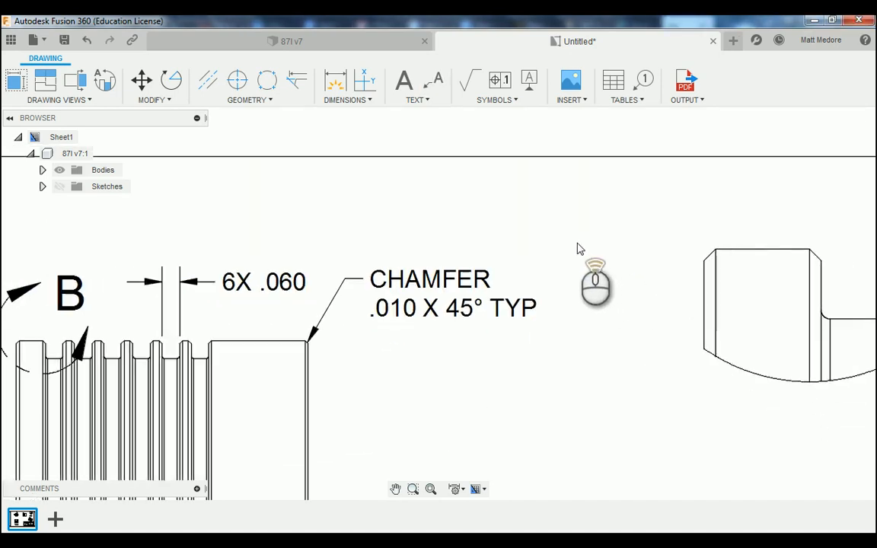
{"action": "scroll", "coordinate": [577, 249], "scroll_direction": "down", "scroll_amount": 1}
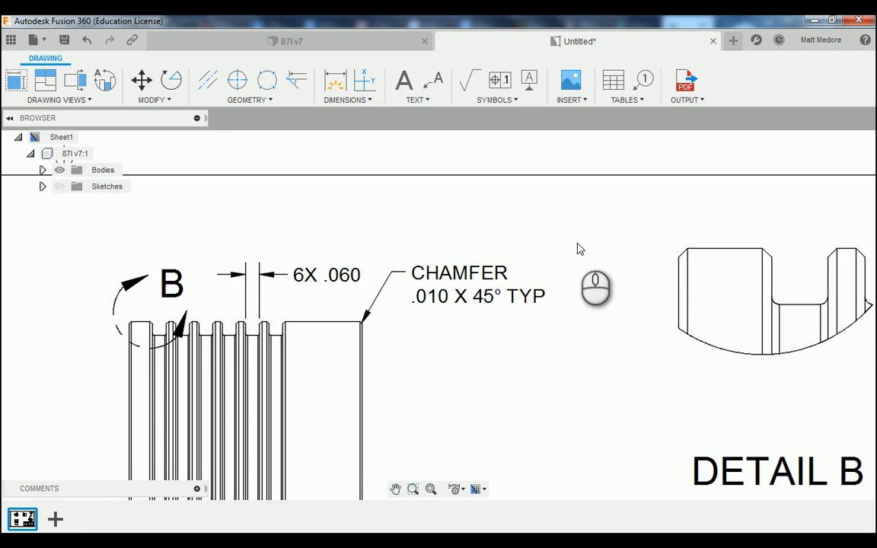
{"action": "scroll", "coordinate": [575, 251], "scroll_direction": "down", "scroll_amount": 2}
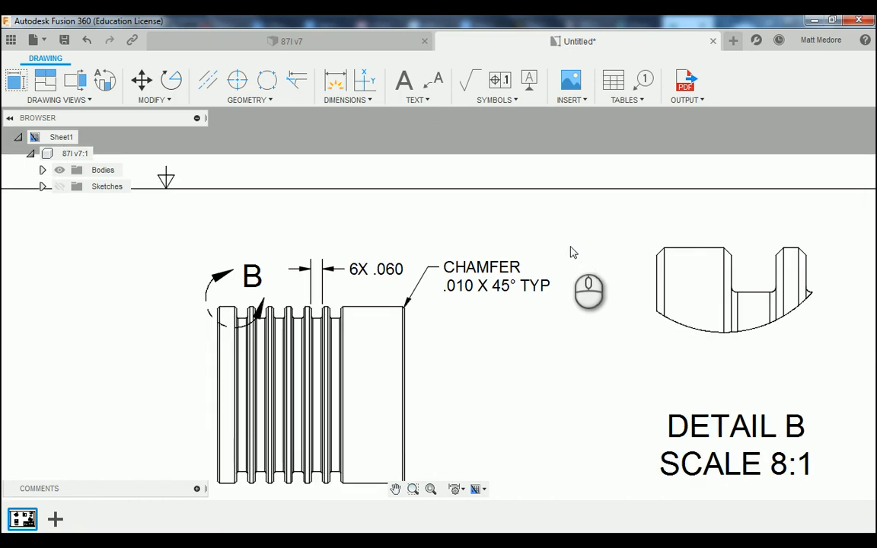
{"action": "left_click", "coordinate": [320, 352]}
{"action": "scroll", "coordinate": [253, 355], "scroll_direction": "down", "scroll_amount": 1}
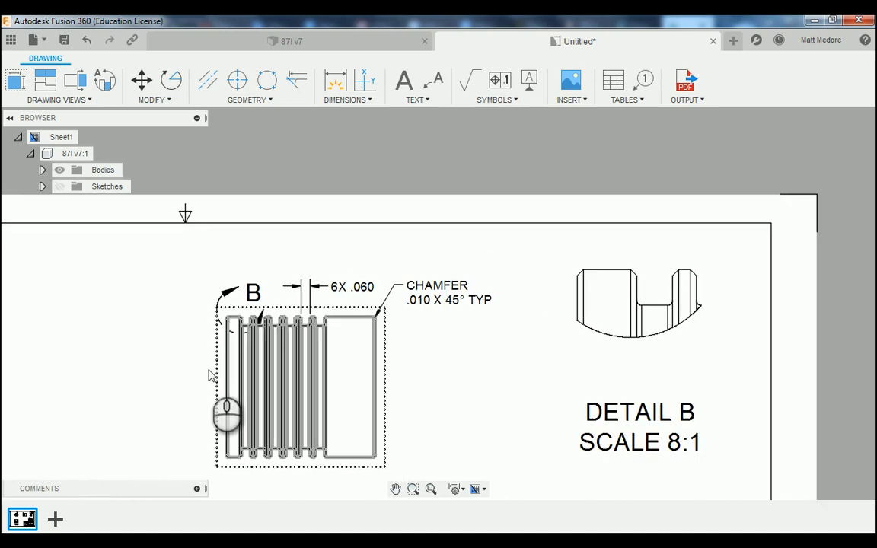
{"action": "scroll", "coordinate": [212, 374], "scroll_direction": "down", "scroll_amount": 1}
{"action": "scroll", "coordinate": [626, 363], "scroll_direction": "up", "scroll_amount": 1}
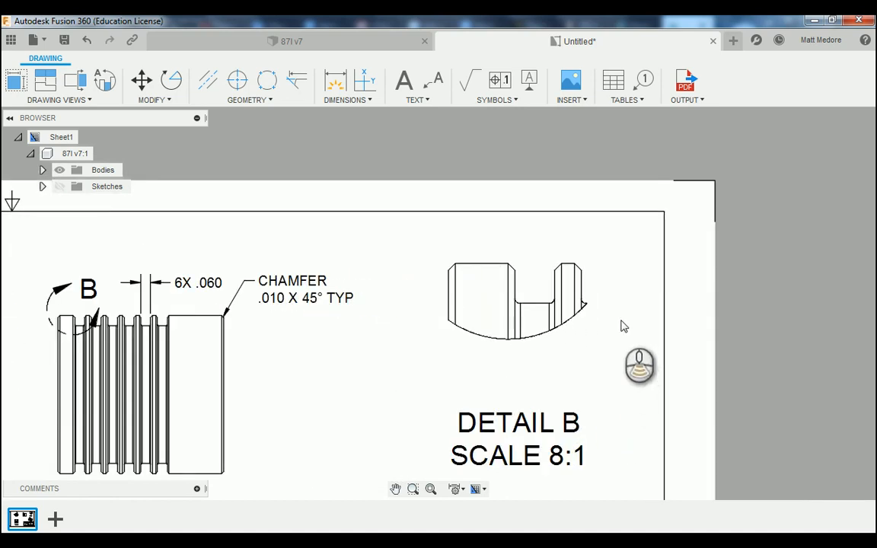
{"action": "scroll", "coordinate": [620, 324], "scroll_direction": "up", "scroll_amount": 1}
{"action": "scroll", "coordinate": [618, 225], "scroll_direction": "up", "scroll_amount": 2}
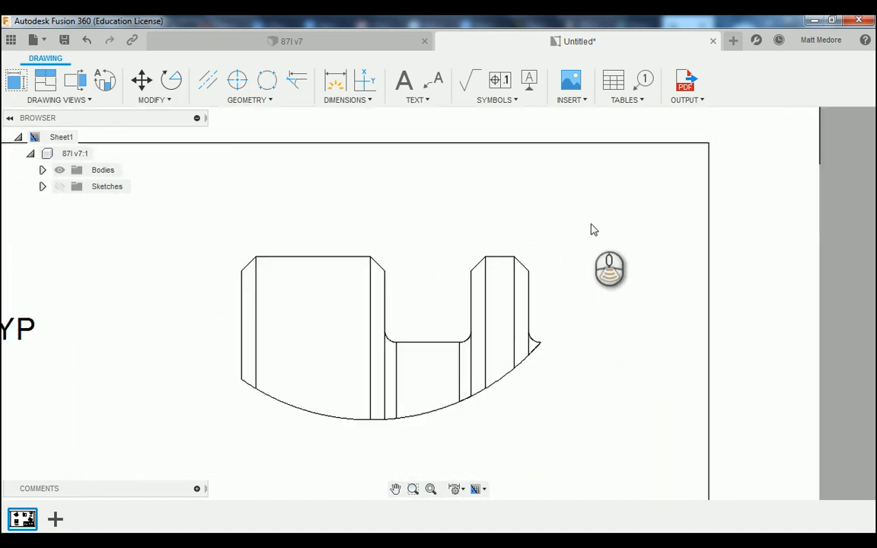
{"action": "scroll", "coordinate": [590, 233], "scroll_direction": "up", "scroll_amount": 4}
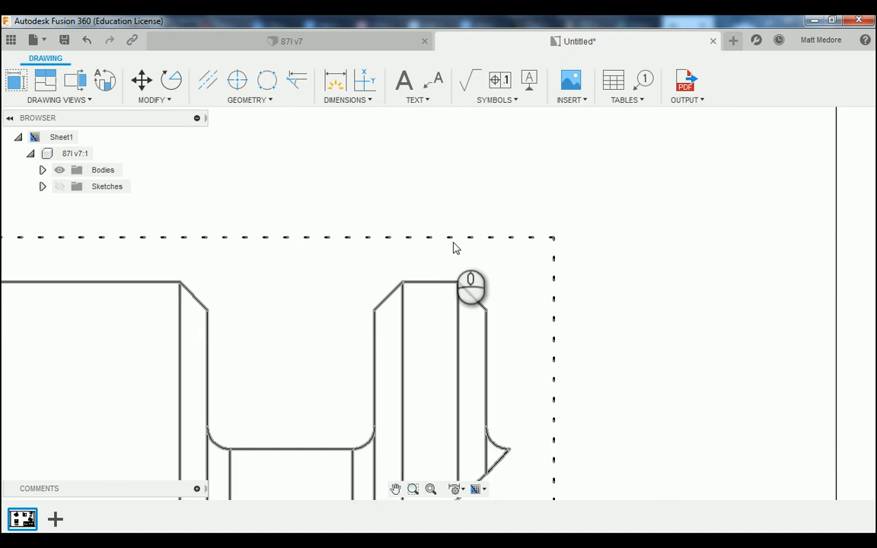
{"action": "scroll", "coordinate": [453, 248], "scroll_direction": "up", "scroll_amount": 1}
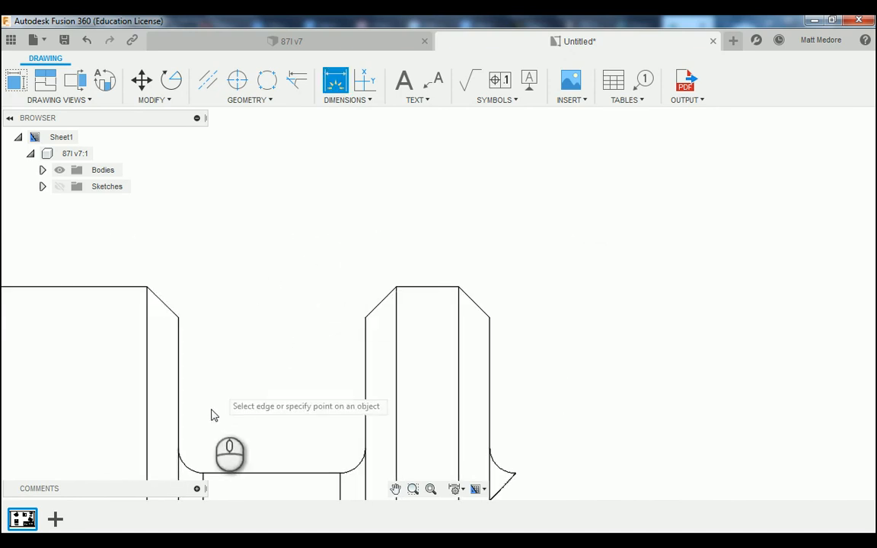
{"action": "scroll", "coordinate": [204, 363], "scroll_direction": "down", "scroll_amount": 3}
{"action": "scroll", "coordinate": [204, 364], "scroll_direction": "up", "scroll_amount": 3}
{"action": "left_click", "coordinate": [178, 382]}
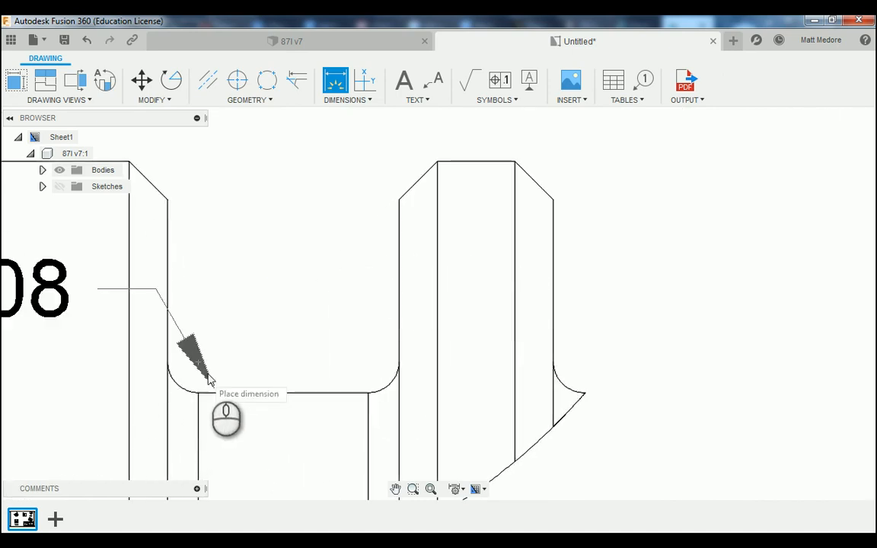
{"action": "scroll", "coordinate": [207, 374], "scroll_direction": "down", "scroll_amount": 4}
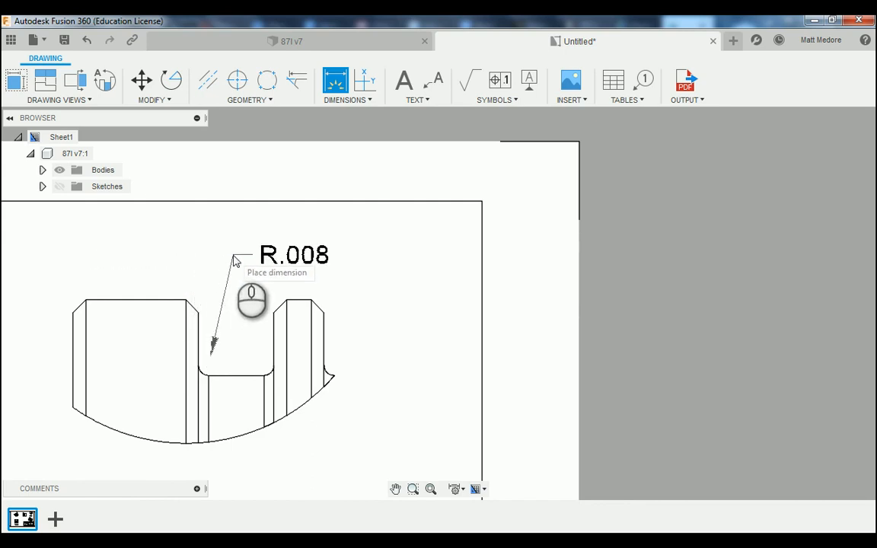
{"action": "left_click", "coordinate": [238, 232]}
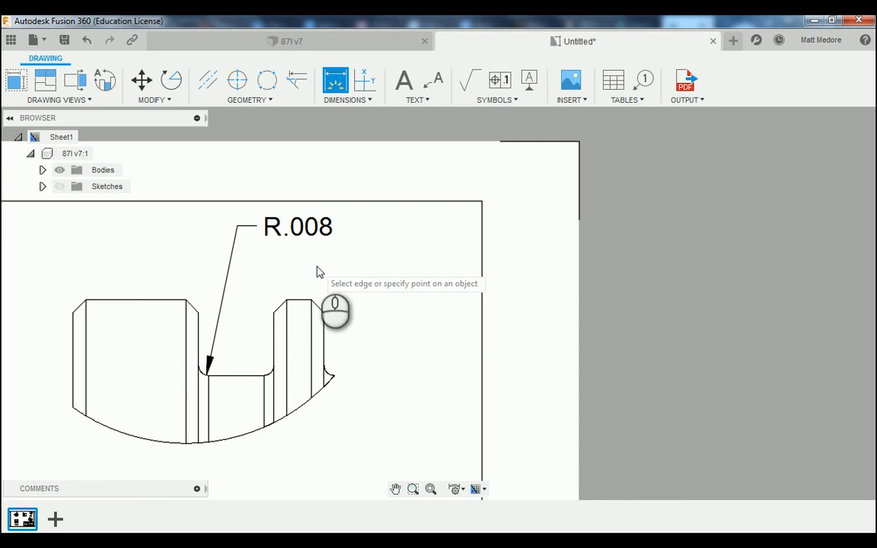
{"action": "right_click", "coordinate": [374, 249]}
{"action": "left_click", "coordinate": [424, 255]}
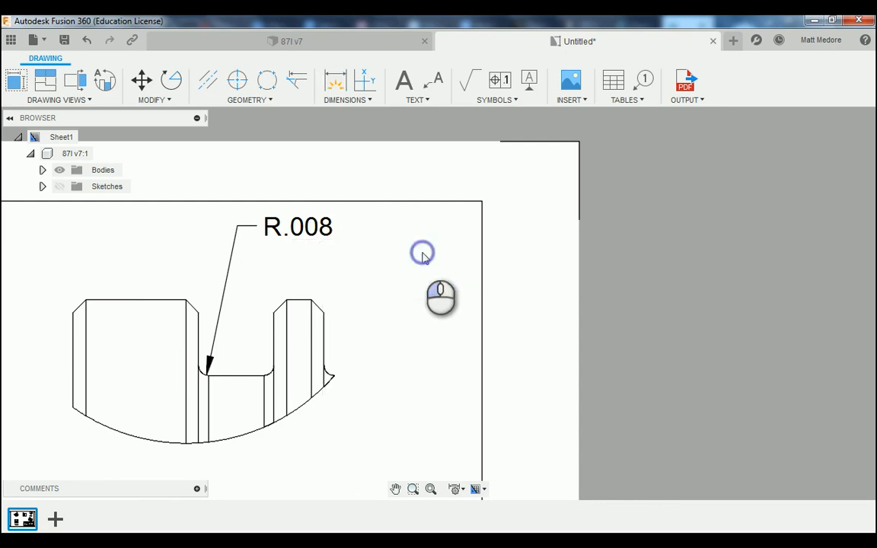
- Append TYP to the groove fillet's radius dimension in Detail B
{"action": "double_click", "coordinate": [315, 231]}
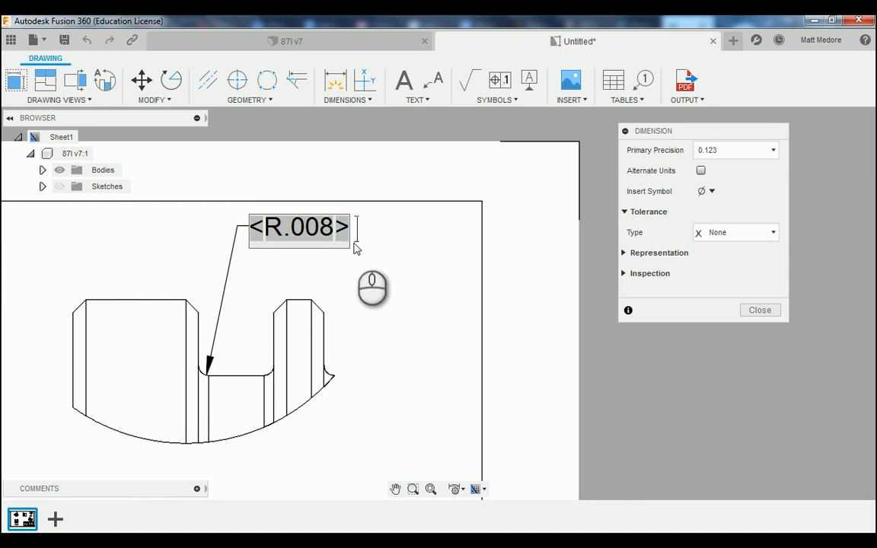
{"action": "type", "text": "TYP"}
{"action": "key", "text": "Return"}
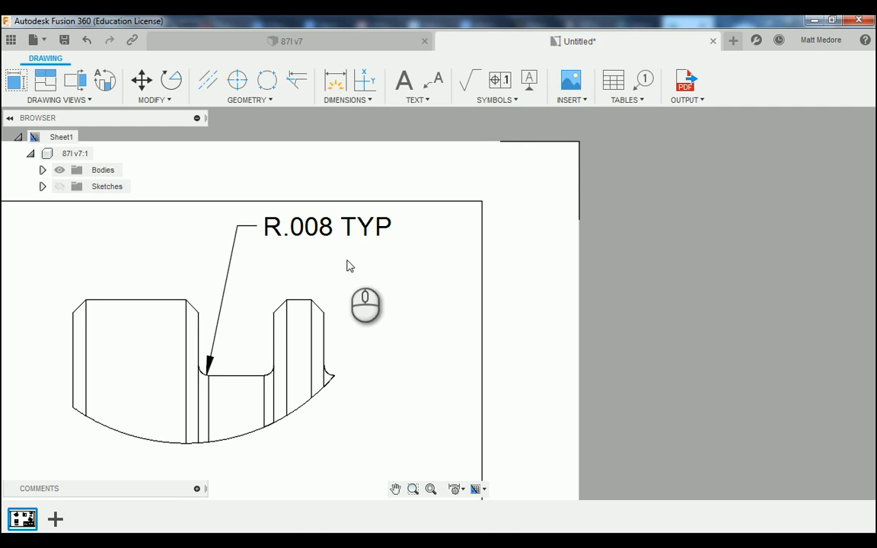
- Attach a text leader to the right chamfer of the narrow rib in Detail B, placing its text above and right of the rib
{"action": "scroll", "coordinate": [339, 288], "scroll_direction": "up", "scroll_amount": 4}
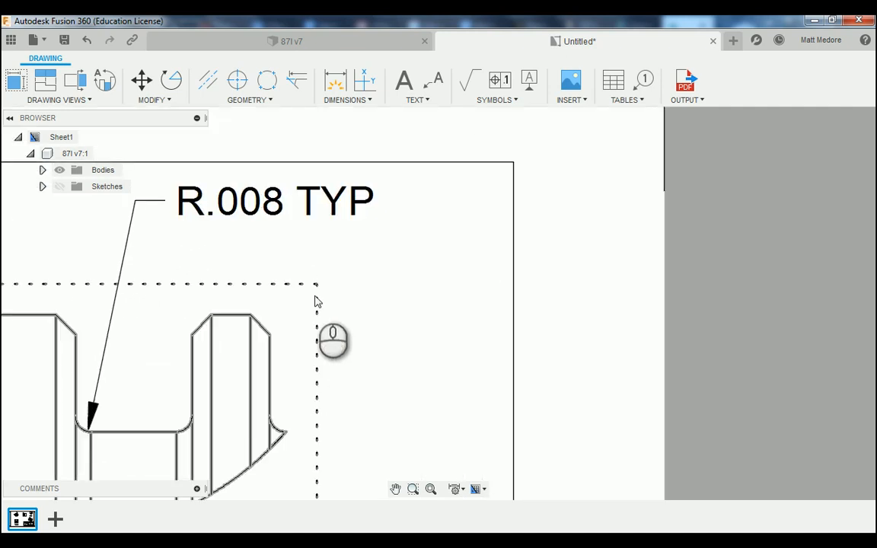
{"action": "scroll", "coordinate": [266, 315], "scroll_direction": "up", "scroll_amount": 3}
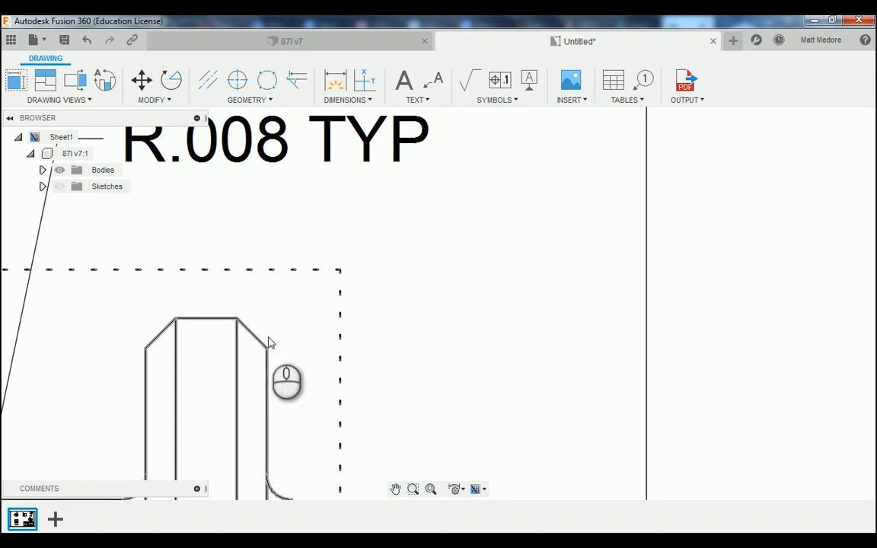
{"action": "scroll", "coordinate": [259, 344], "scroll_direction": "up", "scroll_amount": 3}
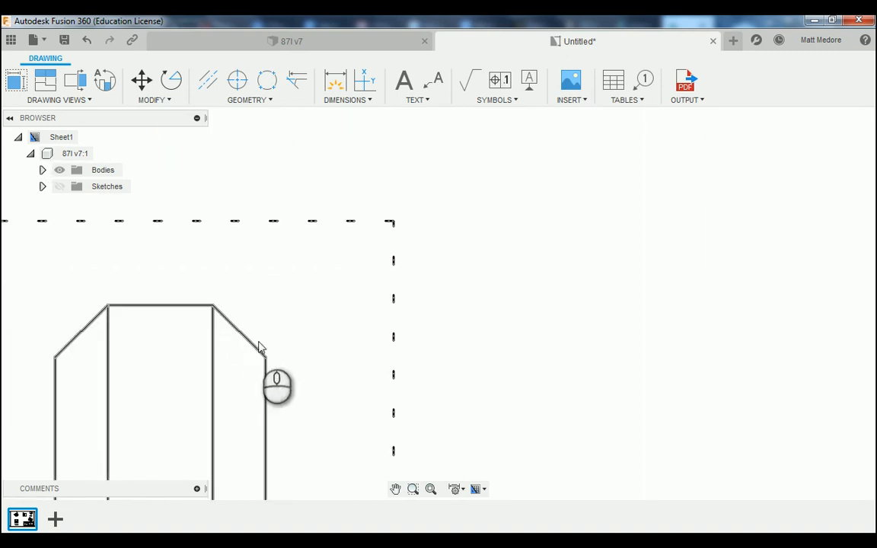
{"action": "scroll", "coordinate": [411, 363], "scroll_direction": "down", "scroll_amount": 5}
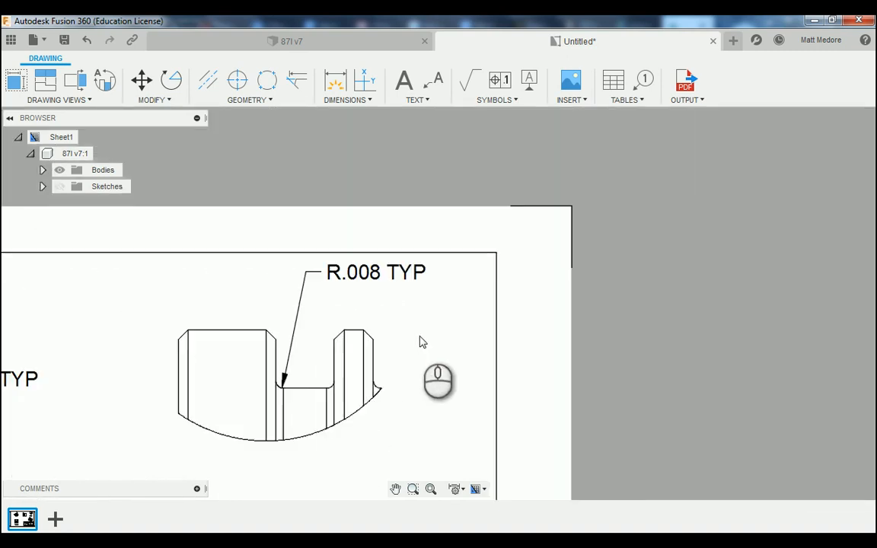
{"action": "scroll", "coordinate": [417, 341], "scroll_direction": "up", "scroll_amount": 5}
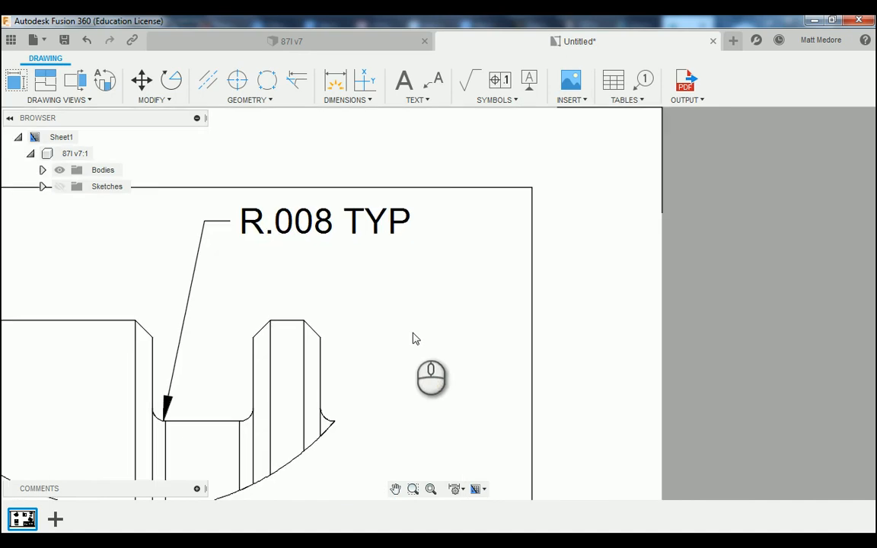
{"action": "left_click", "coordinate": [433, 79]}
{"action": "scroll", "coordinate": [366, 305], "scroll_direction": "up", "scroll_amount": 2}
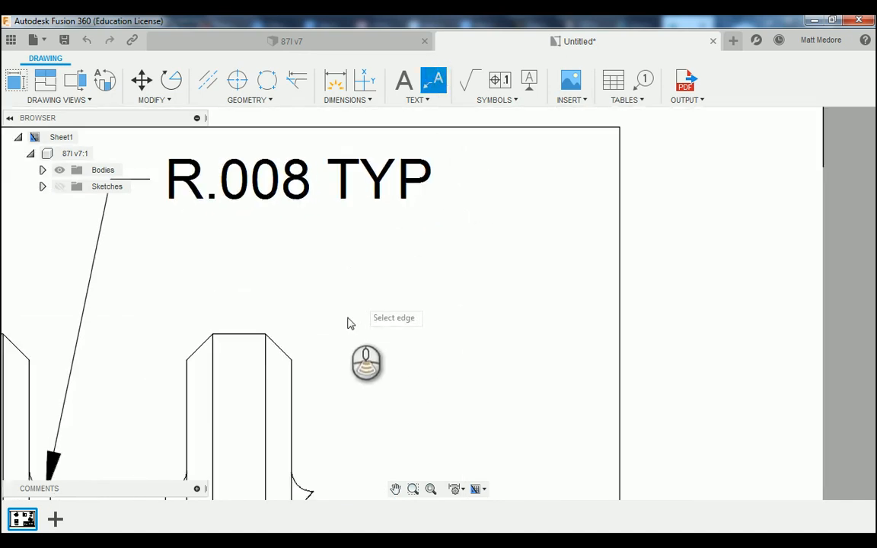
{"action": "left_click", "coordinate": [269, 360]}
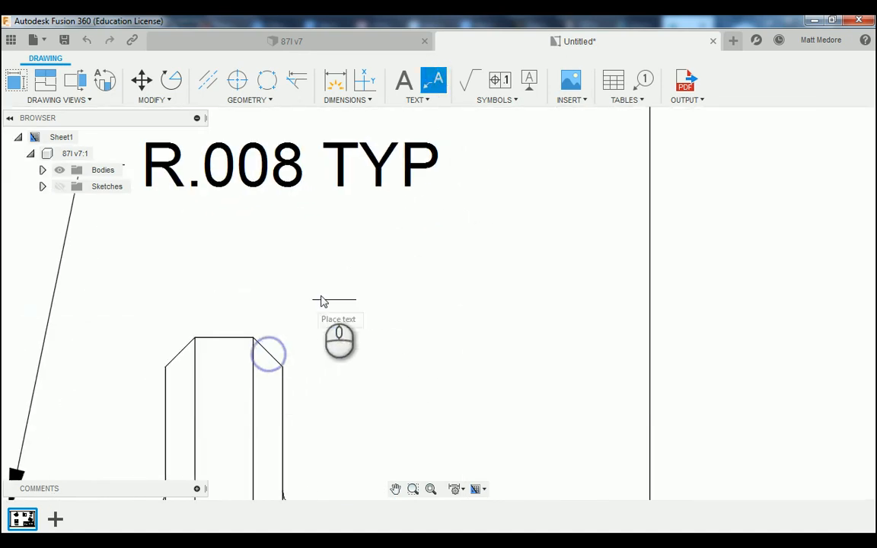
{"action": "left_click", "coordinate": [343, 275]}
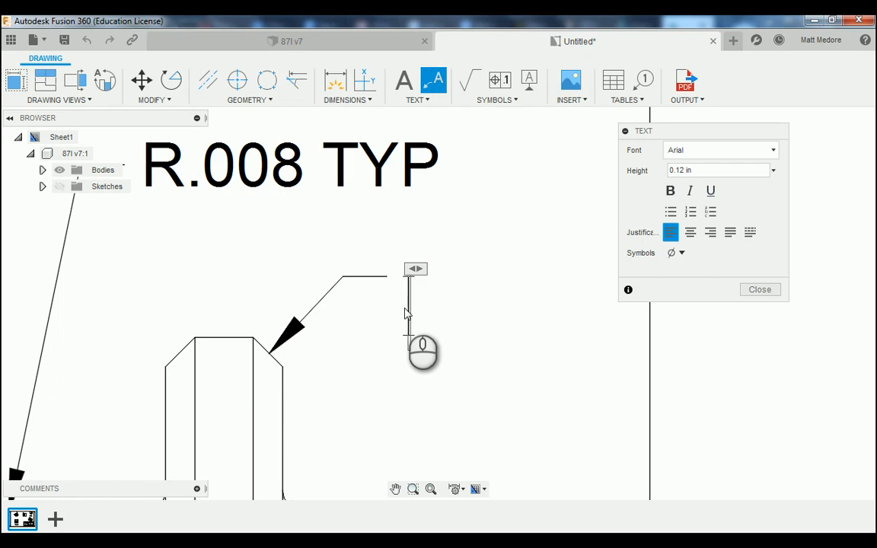
- Write the rib chamfer leader note on two lines, CHAMFER above .010 X 45° TYP, and finish the note
{"action": "type", "text": "CHAMFER"}
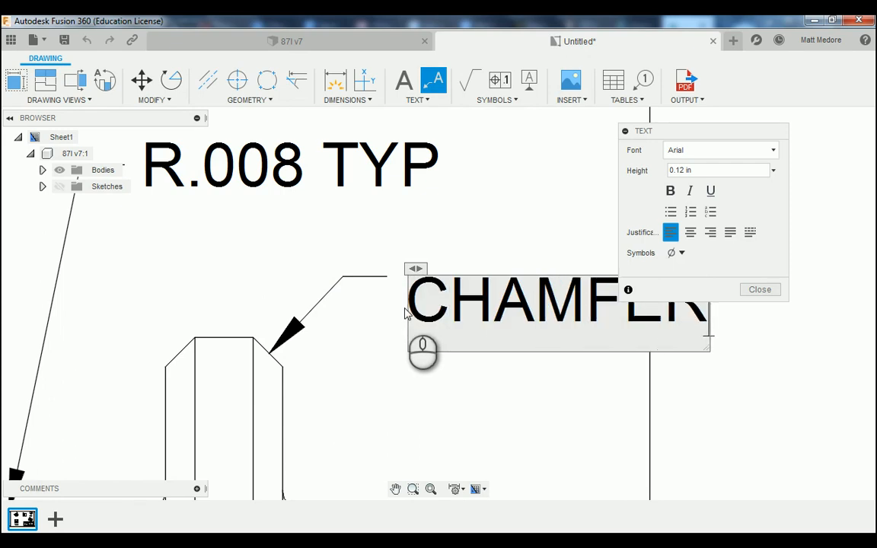
{"action": "key", "text": "Return"}
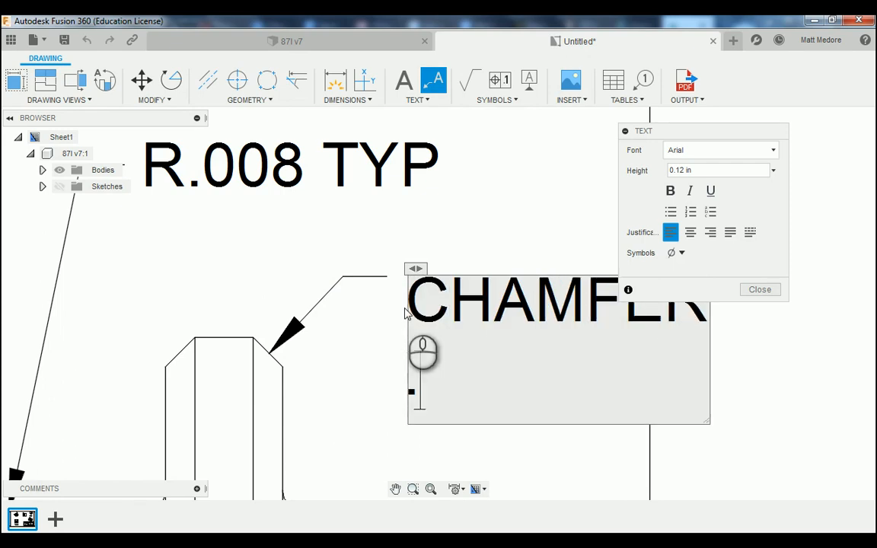
{"action": "type", "text": ".010 X 45"}
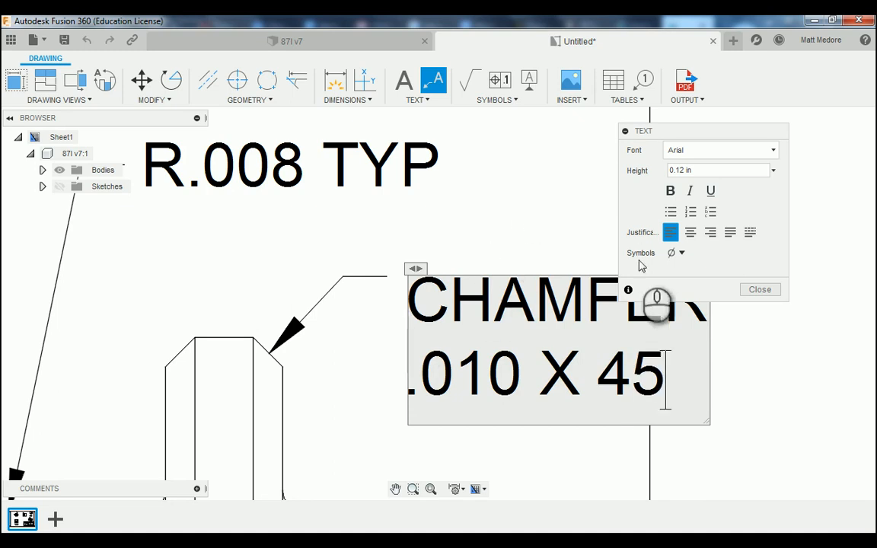
{"action": "left_click", "coordinate": [676, 253]}
{"action": "left_click", "coordinate": [723, 273]}
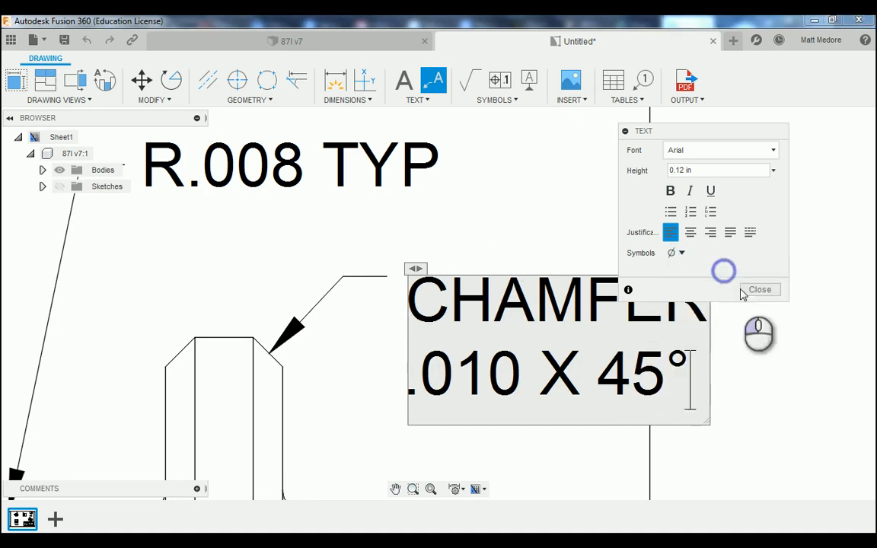
{"action": "type", "text": "TYP"}
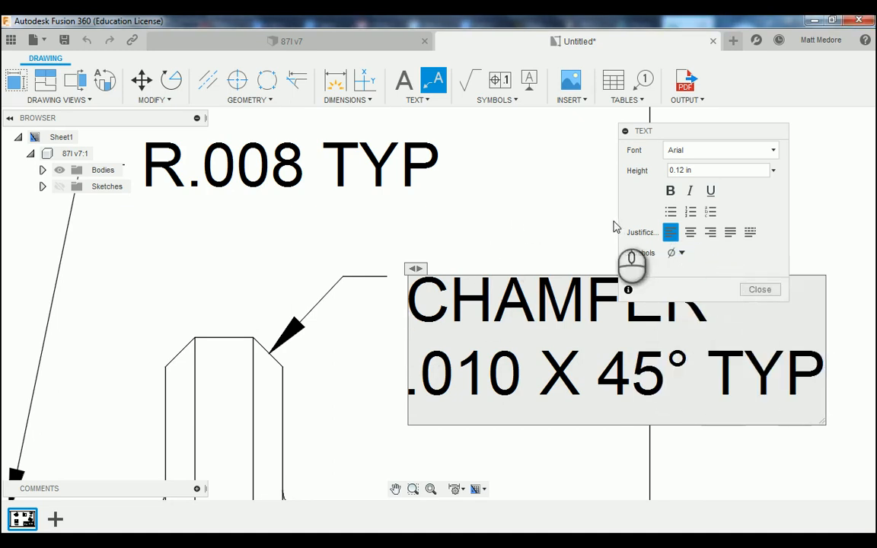
{"action": "left_click", "coordinate": [760, 289]}
- Move the grooved side view with its annotations left, closer to the base view
{"action": "scroll", "coordinate": [525, 327], "scroll_direction": "down", "scroll_amount": 5}
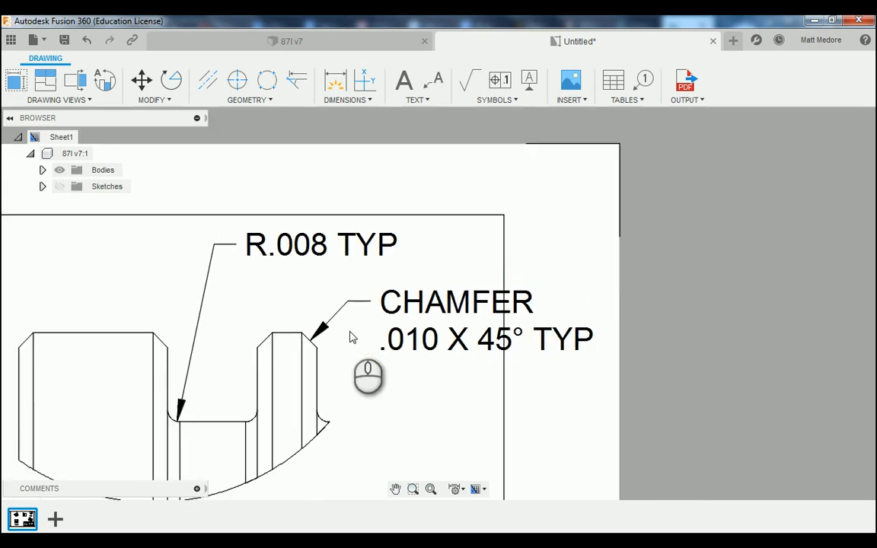
{"action": "scroll", "coordinate": [352, 337], "scroll_direction": "down", "scroll_amount": 5}
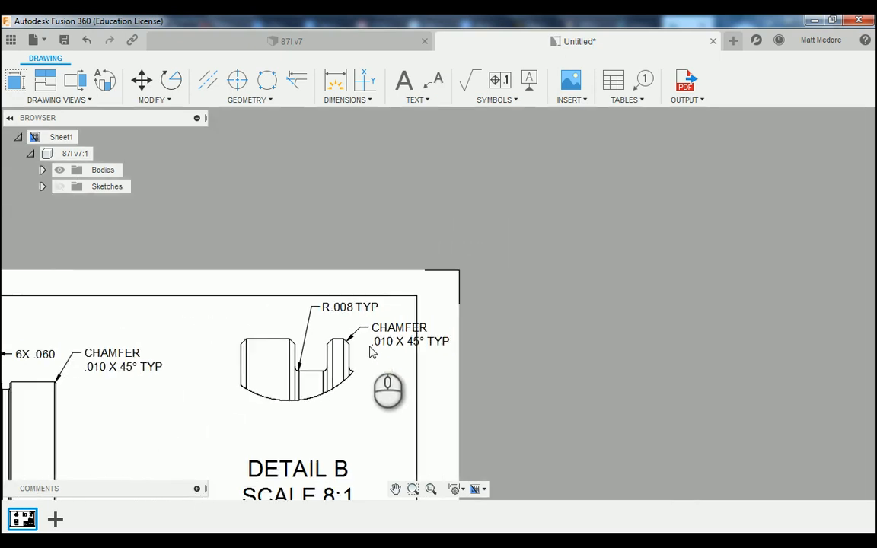
{"action": "scroll", "coordinate": [341, 309], "scroll_direction": "up", "scroll_amount": 3}
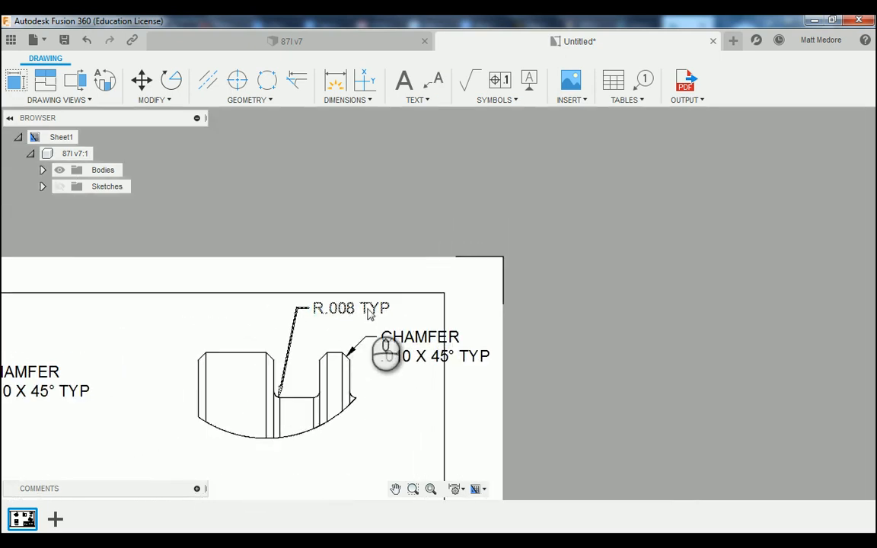
{"action": "scroll", "coordinate": [521, 316], "scroll_direction": "down", "scroll_amount": 4}
{"action": "scroll", "coordinate": [533, 317], "scroll_direction": "down", "scroll_amount": 3}
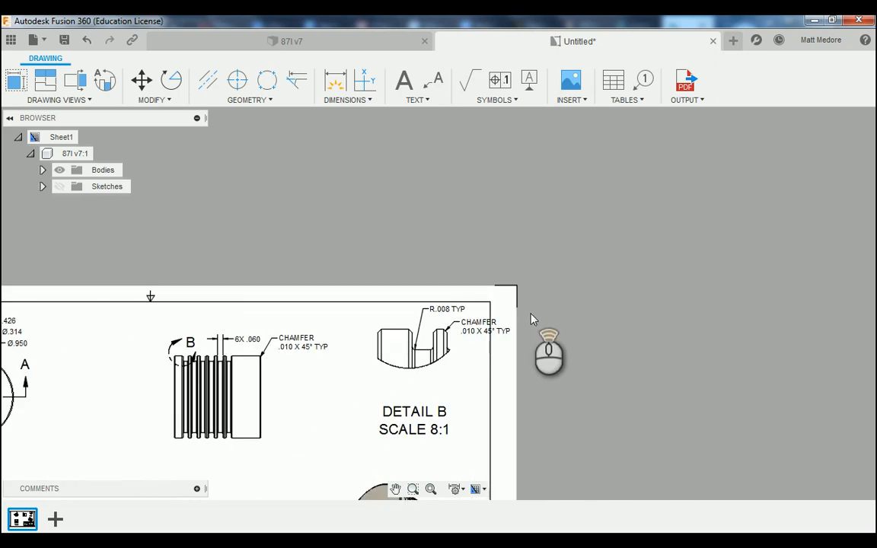
{"action": "scroll", "coordinate": [457, 339], "scroll_direction": "up", "scroll_amount": 1}
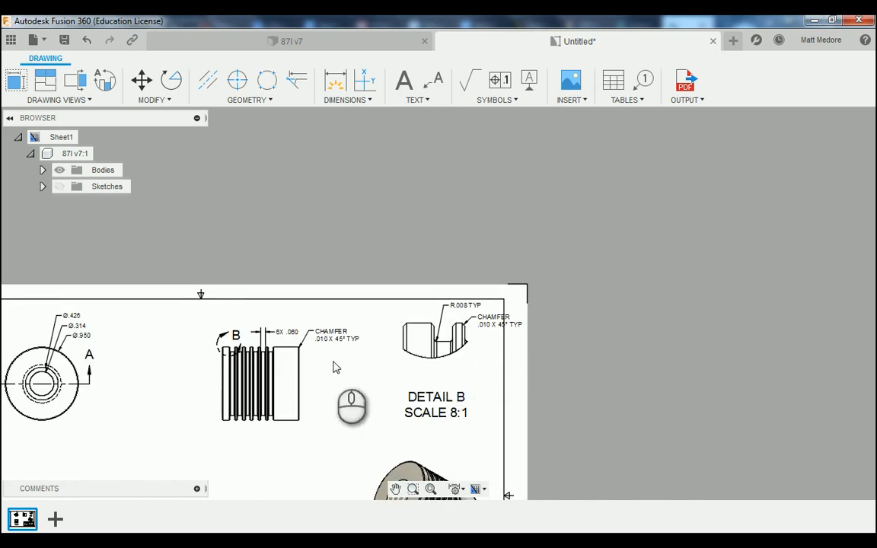
{"action": "left_click", "coordinate": [271, 383]}
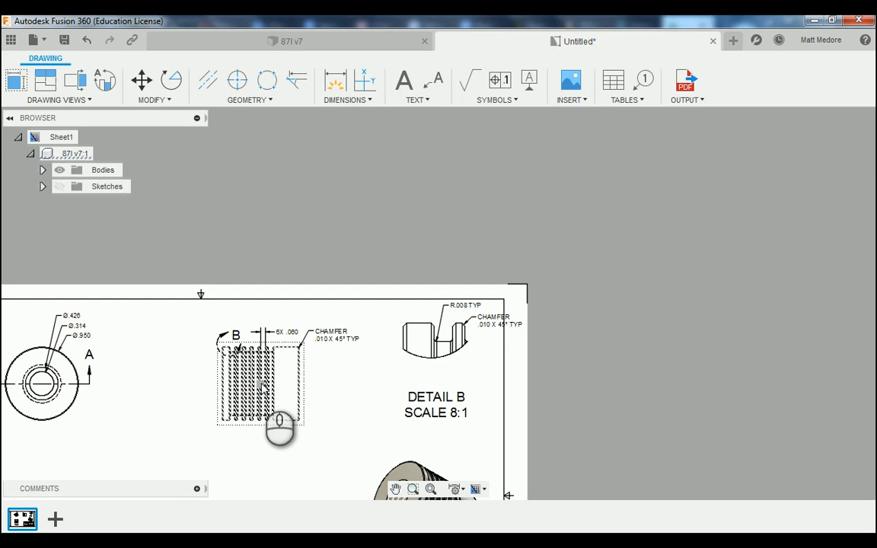
{"action": "left_click_drag", "start_coordinate": [260, 384], "coordinate": [220, 388]}
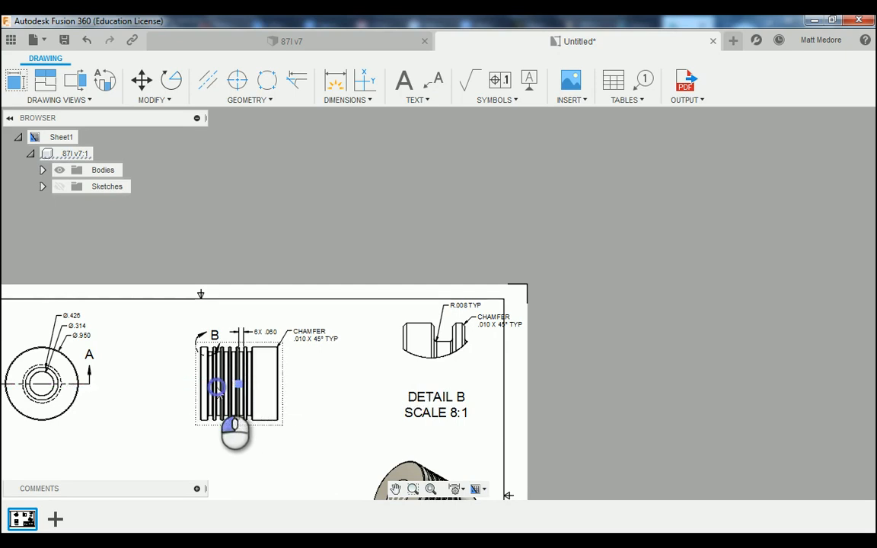
- Move the Detail B view left and down inside the sheet border, and place its label directly beneath the view
{"action": "left_click", "coordinate": [435, 349]}
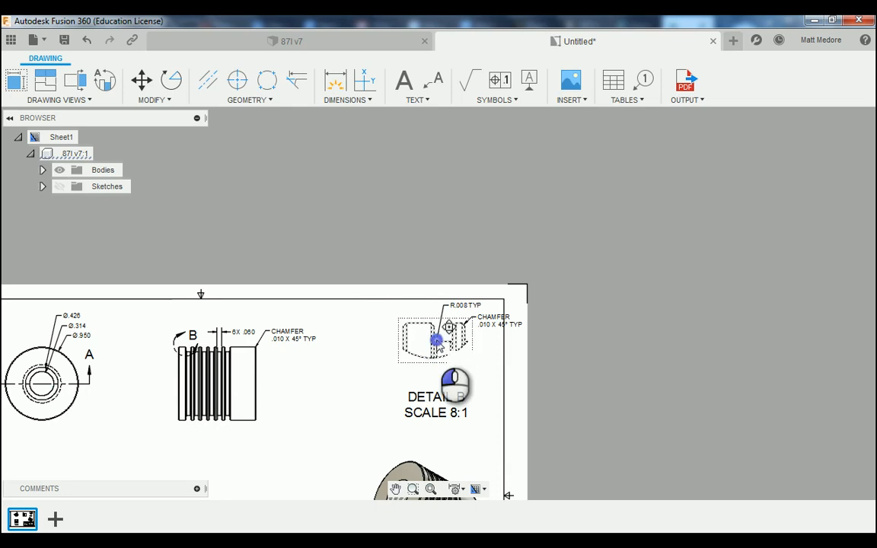
{"action": "left_click_drag", "start_coordinate": [437, 343], "coordinate": [410, 352]}
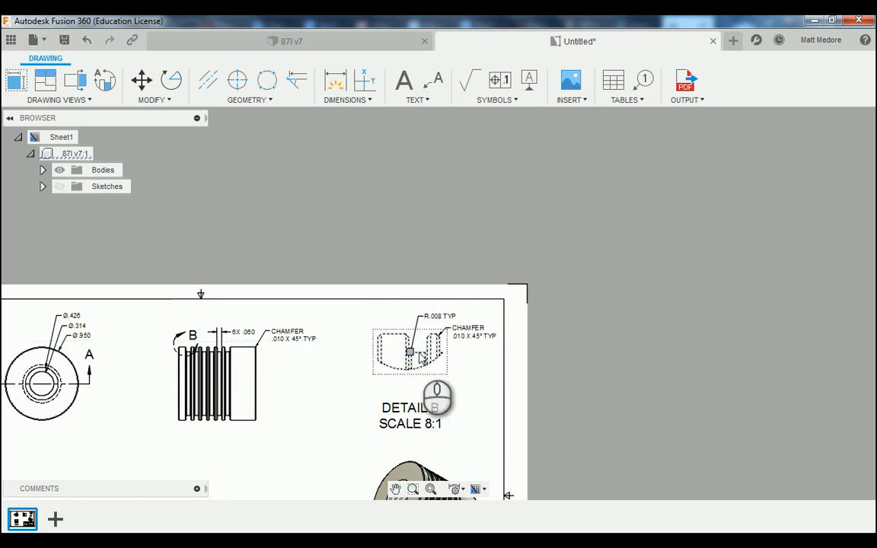
{"action": "scroll", "coordinate": [518, 335], "scroll_direction": "up", "scroll_amount": 5}
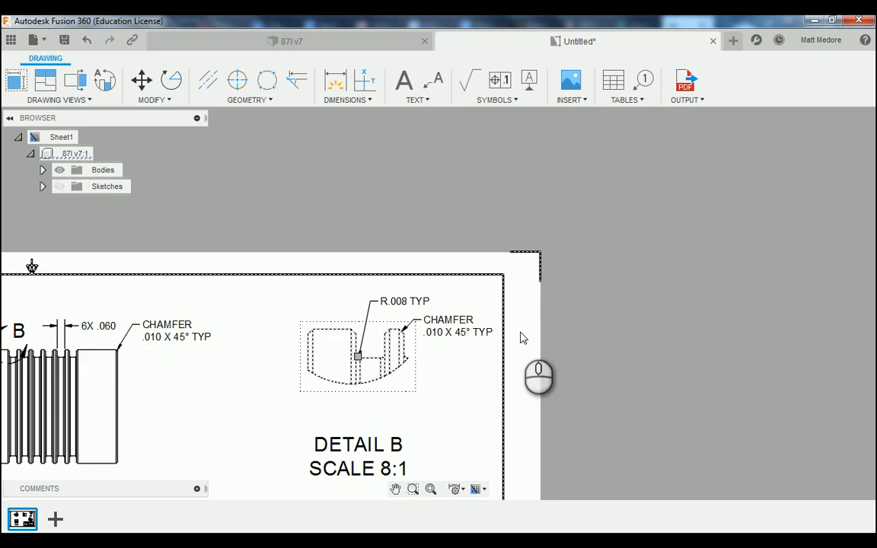
{"action": "scroll", "coordinate": [518, 345], "scroll_direction": "up", "scroll_amount": 1}
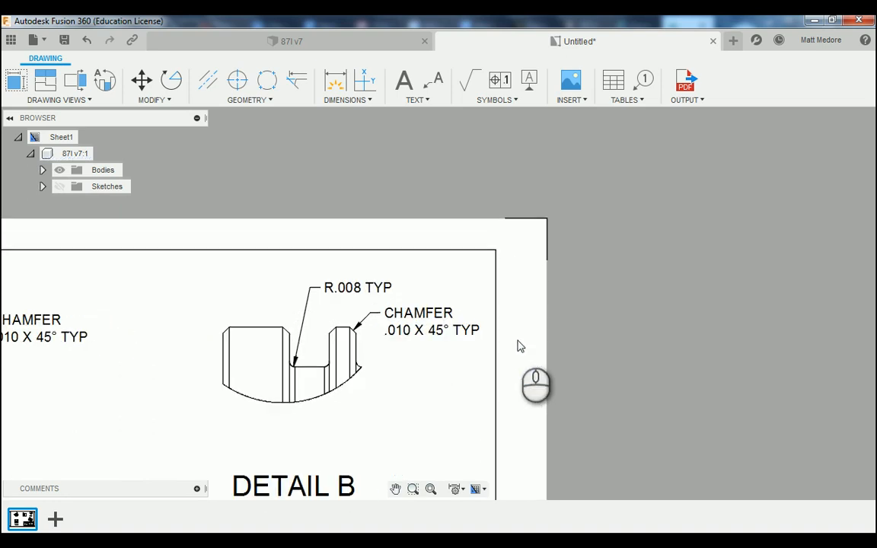
{"action": "scroll", "coordinate": [518, 340], "scroll_direction": "down", "scroll_amount": 3}
{"action": "scroll", "coordinate": [472, 373], "scroll_direction": "up", "scroll_amount": 1}
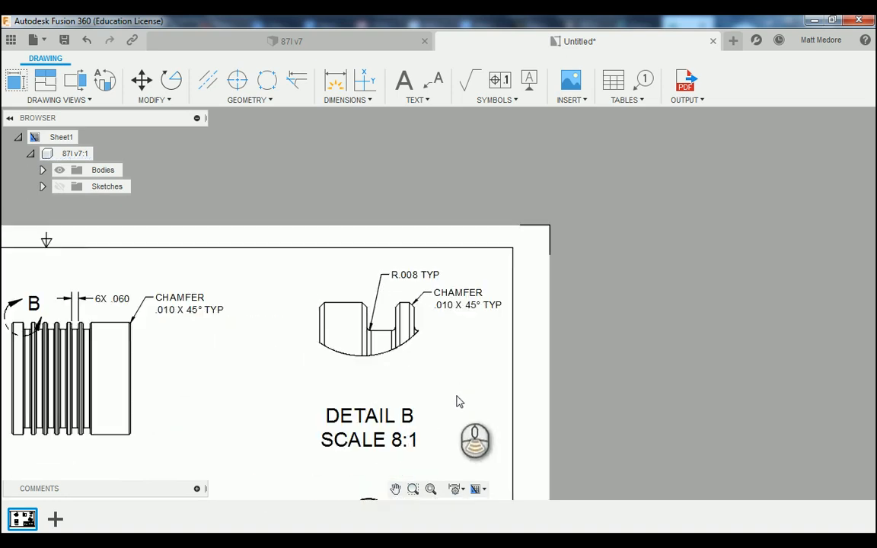
{"action": "scroll", "coordinate": [397, 263], "scroll_direction": "down", "scroll_amount": 1}
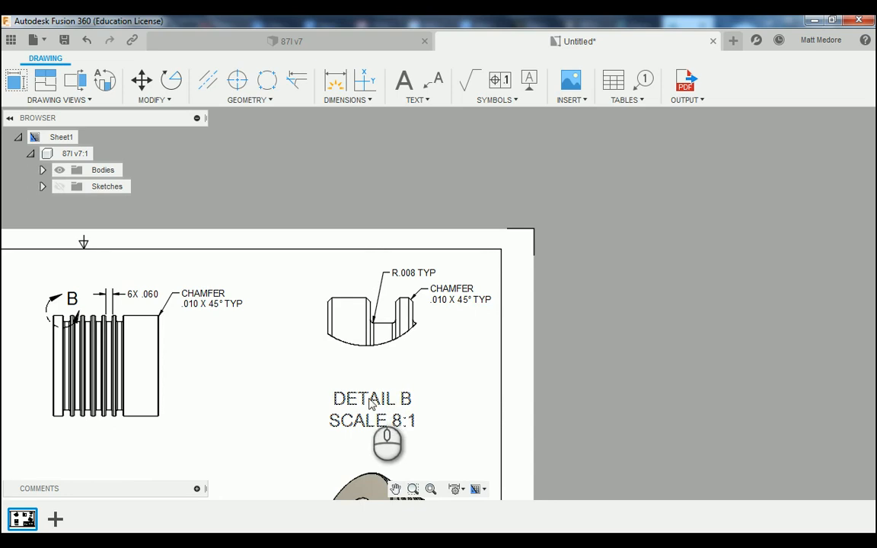
{"action": "left_click_drag", "start_coordinate": [369, 397], "coordinate": [372, 364]}
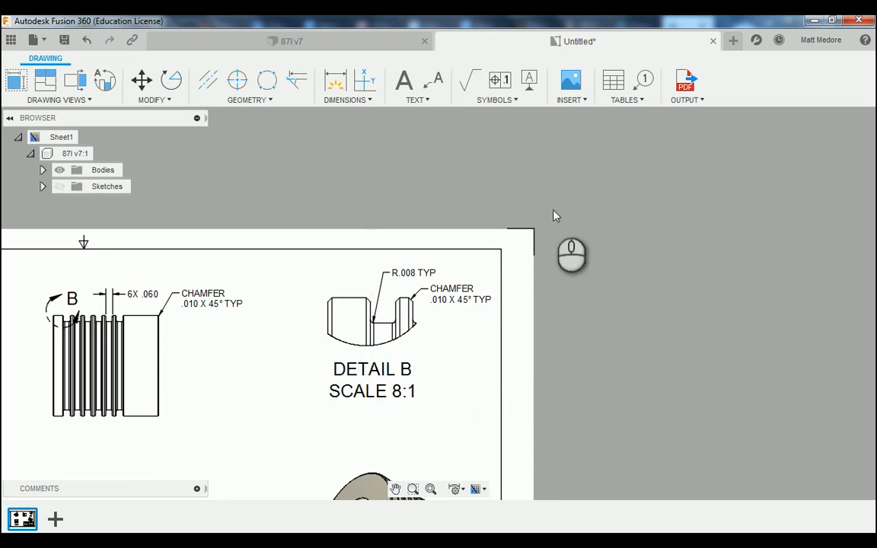
- Add a vertical centerline to Section A-A between the left and right outer edges of the ungrooved lower body
{"action": "scroll", "coordinate": [560, 212], "scroll_direction": "down", "scroll_amount": 1}
{"action": "scroll", "coordinate": [578, 206], "scroll_direction": "down", "scroll_amount": 1}
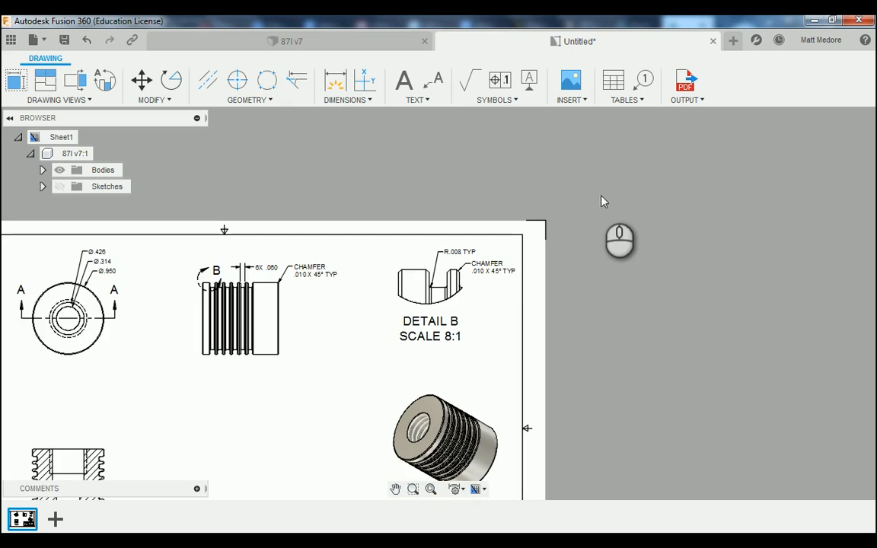
{"action": "scroll", "coordinate": [583, 209], "scroll_direction": "down", "scroll_amount": 2}
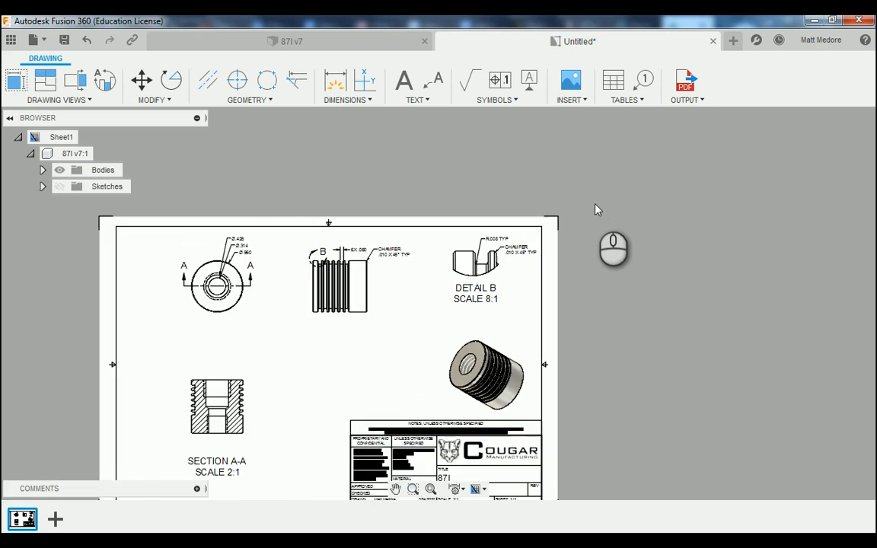
{"action": "scroll", "coordinate": [561, 230], "scroll_direction": "down", "scroll_amount": 1}
{"action": "scroll", "coordinate": [265, 416], "scroll_direction": "up", "scroll_amount": 2}
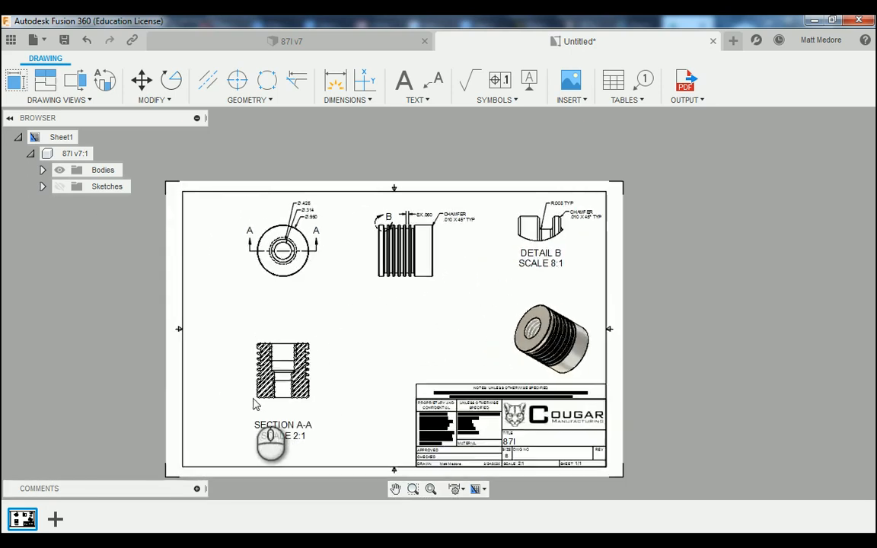
{"action": "scroll", "coordinate": [266, 417], "scroll_direction": "up", "scroll_amount": 4}
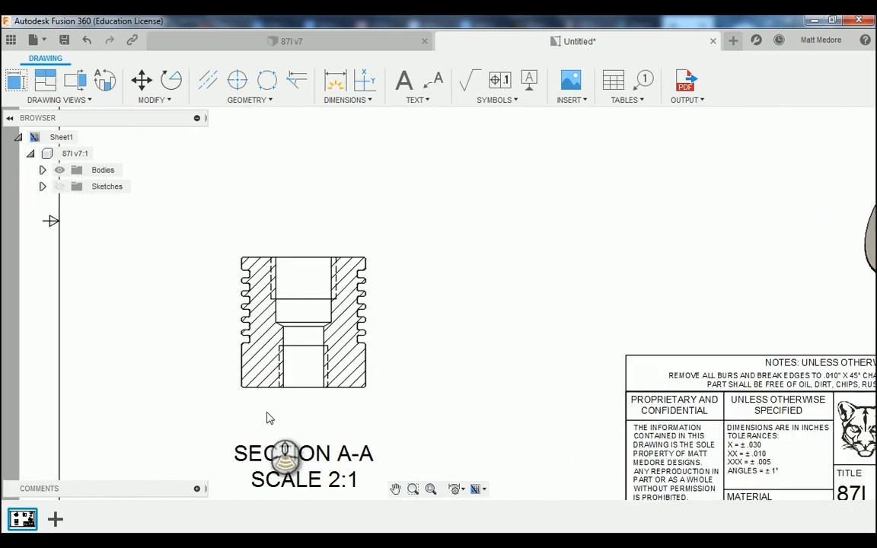
{"action": "scroll", "coordinate": [247, 309], "scroll_direction": "up", "scroll_amount": 5}
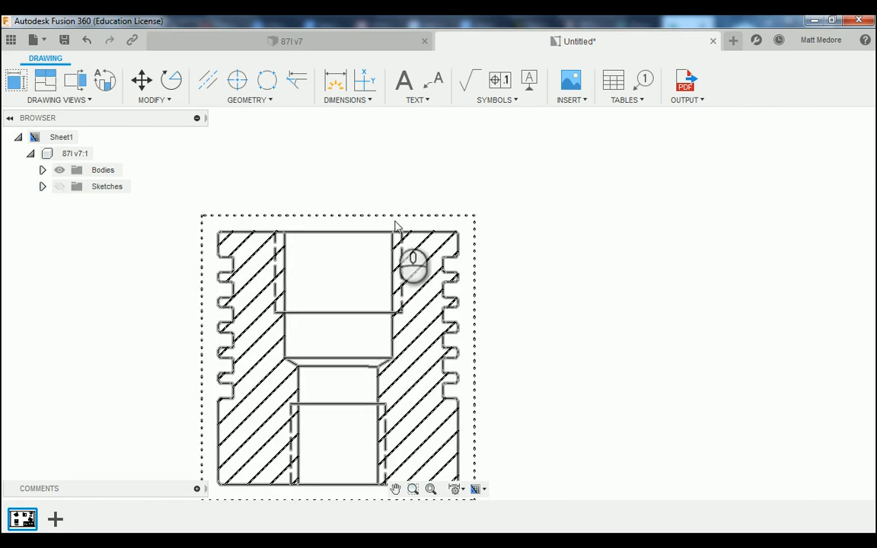
{"action": "scroll", "coordinate": [297, 226], "scroll_direction": "down", "scroll_amount": 2}
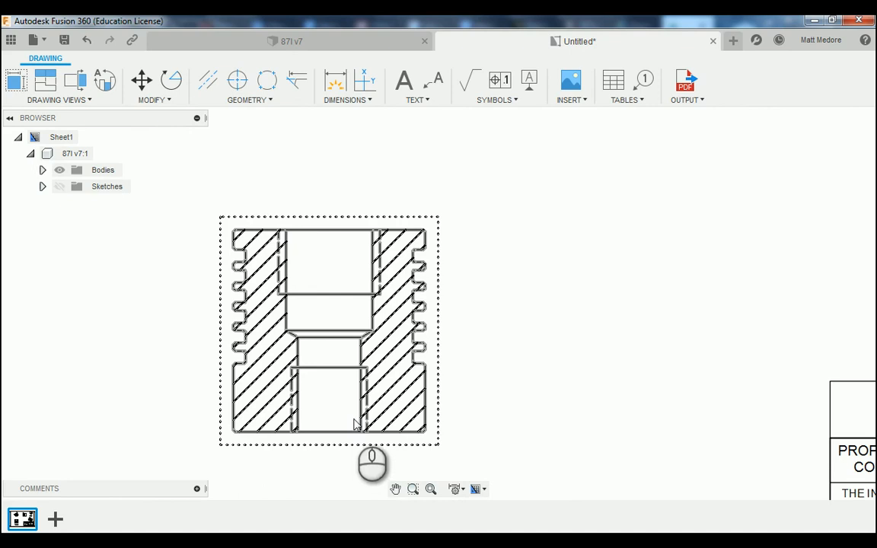
{"action": "left_click", "coordinate": [264, 106]}
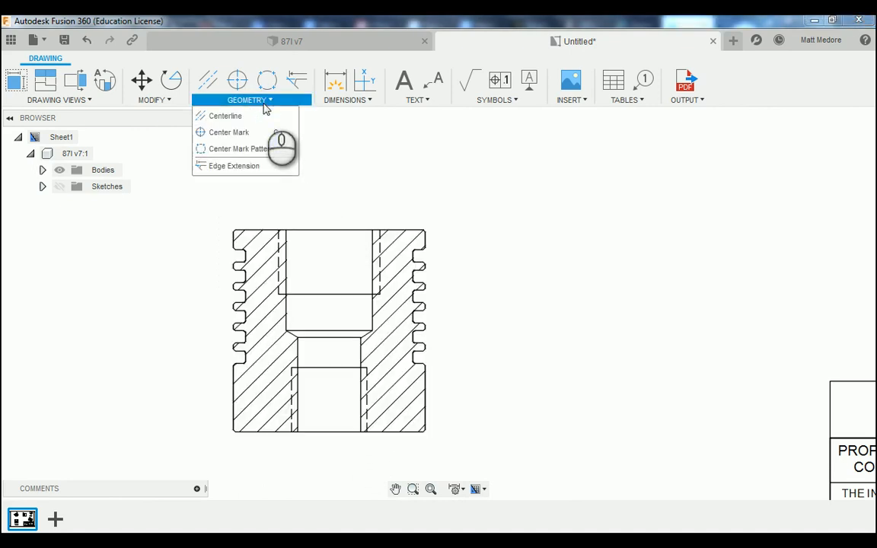
{"action": "left_click", "coordinate": [258, 122]}
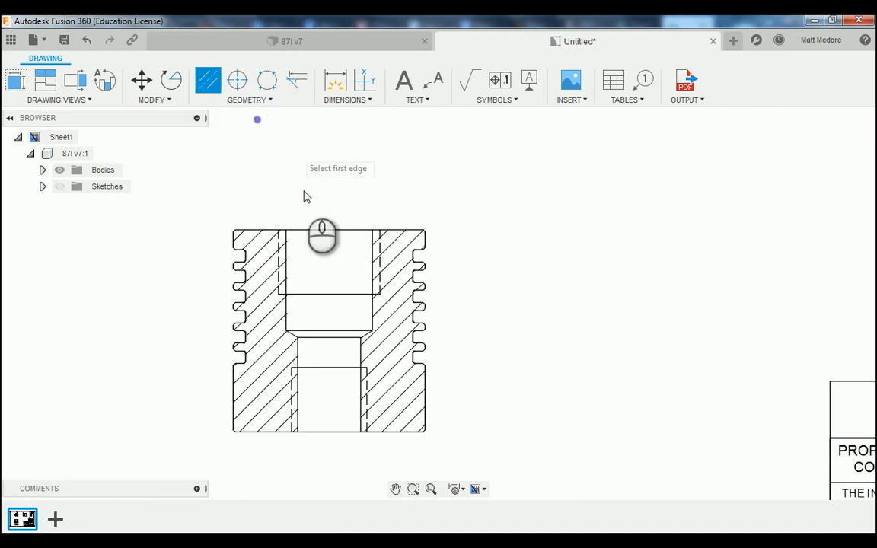
{"action": "left_click", "coordinate": [233, 406]}
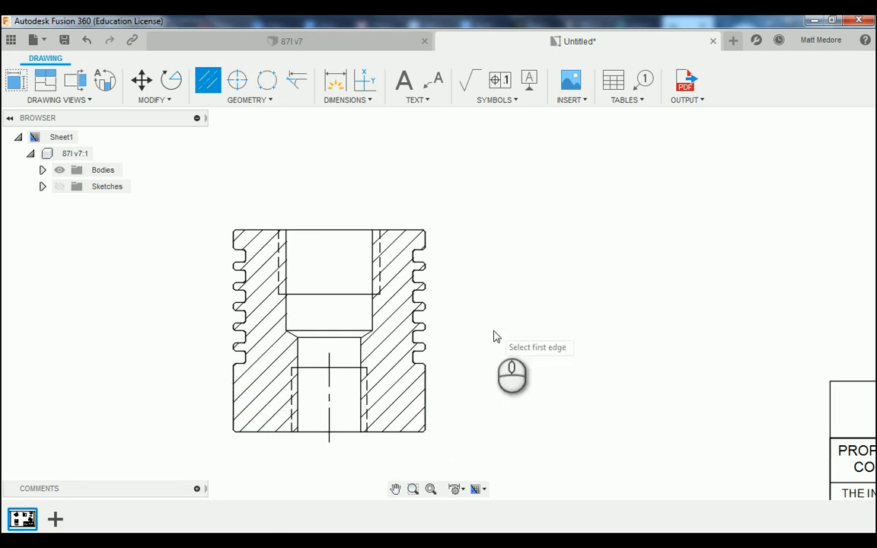
{"action": "right_click", "coordinate": [530, 230]}
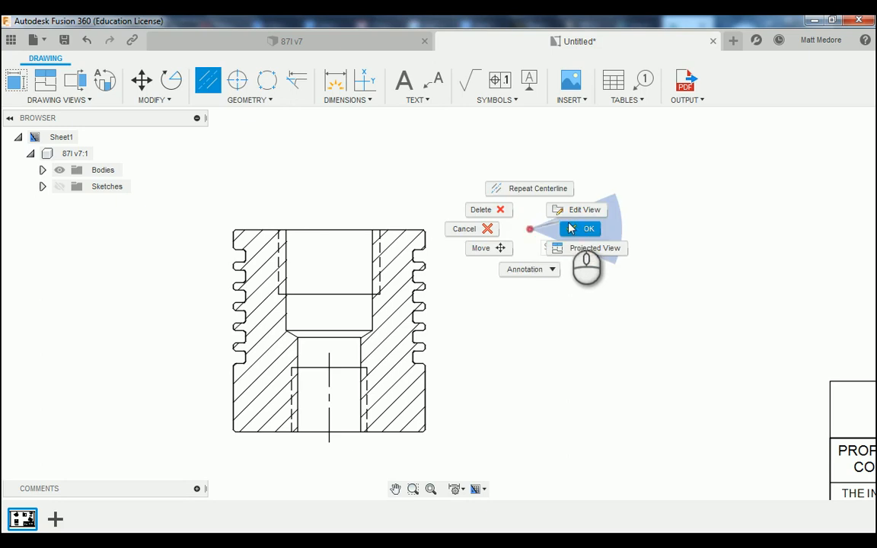
{"action": "left_click", "coordinate": [574, 229]}
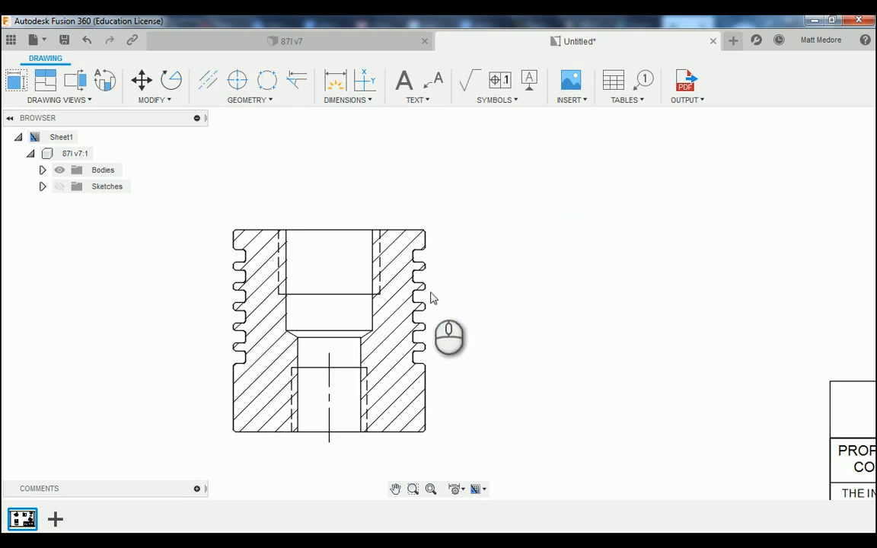
- Stretch the upper end of the Section A-A centerline to the midpoint of the section's top edge
{"action": "scroll", "coordinate": [327, 357], "scroll_direction": "up", "scroll_amount": 2}
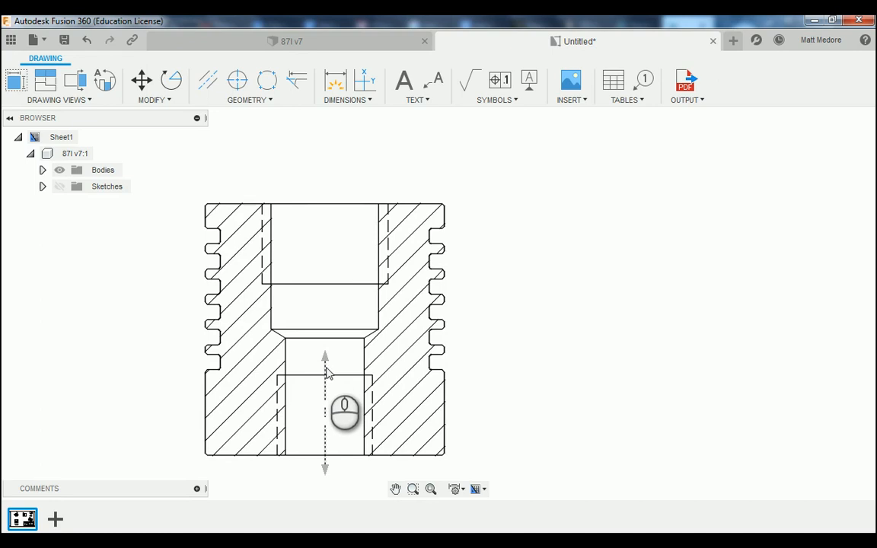
{"action": "left_click", "coordinate": [326, 359]}
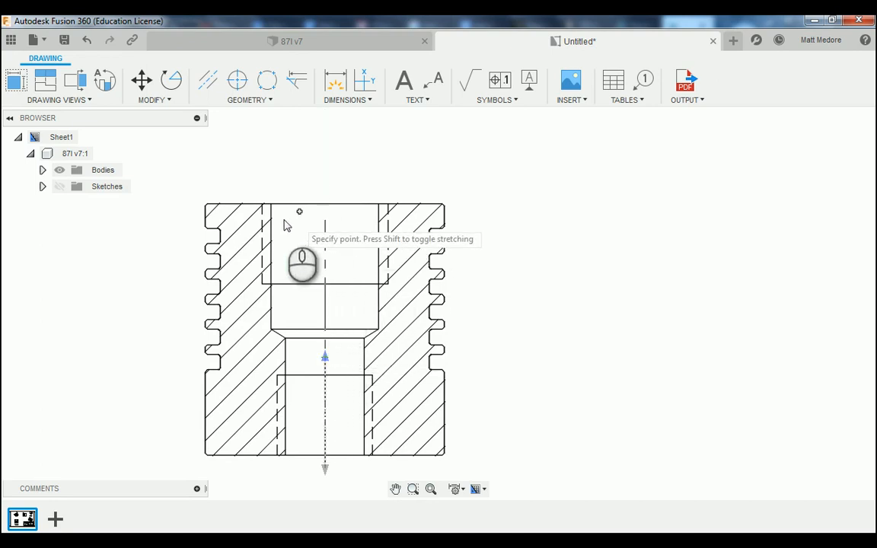
{"action": "scroll", "coordinate": [209, 211], "scroll_direction": "up", "scroll_amount": 5}
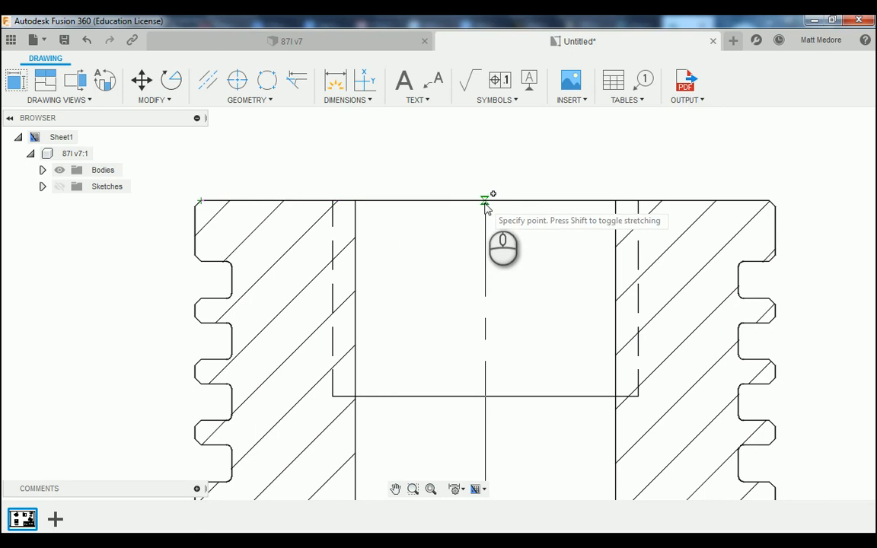
{"action": "left_click", "coordinate": [487, 204]}
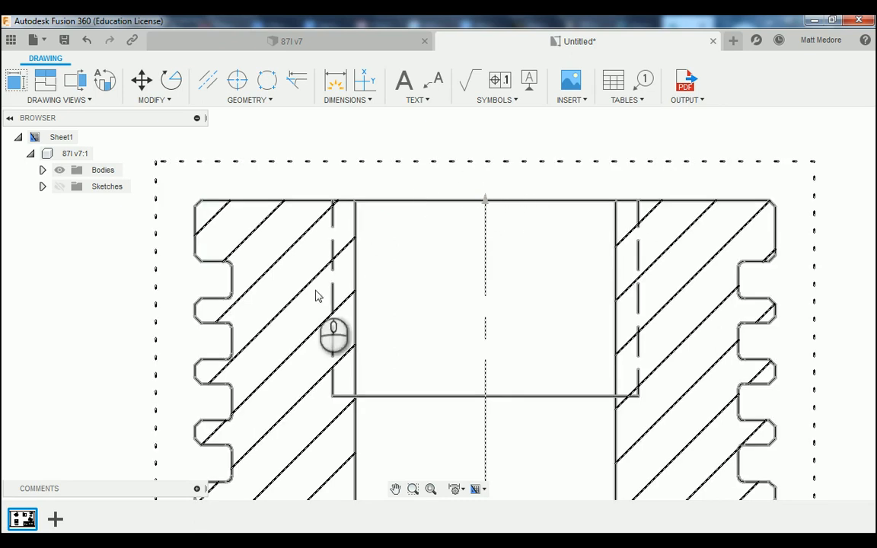
{"action": "scroll", "coordinate": [318, 297], "scroll_direction": "down", "scroll_amount": 3}
{"action": "left_click", "coordinate": [550, 130]}
{"action": "scroll", "coordinate": [423, 232], "scroll_direction": "up", "scroll_amount": 2}
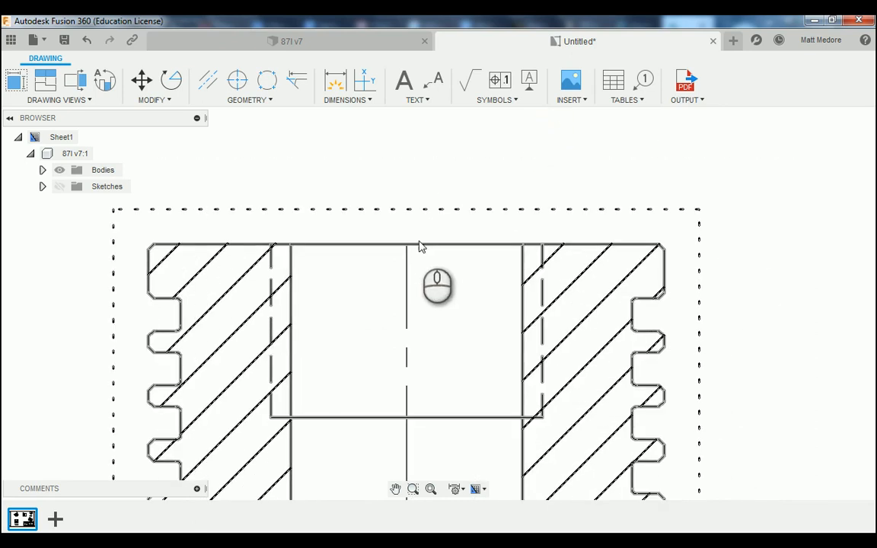
{"action": "left_click", "coordinate": [408, 267]}
{"action": "left_click", "coordinate": [411, 249]}
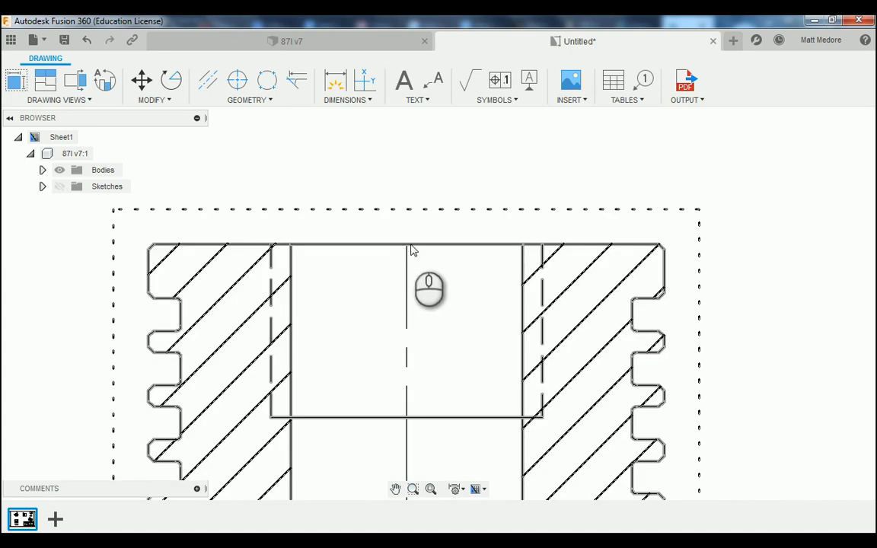
{"action": "left_click", "coordinate": [438, 210]}
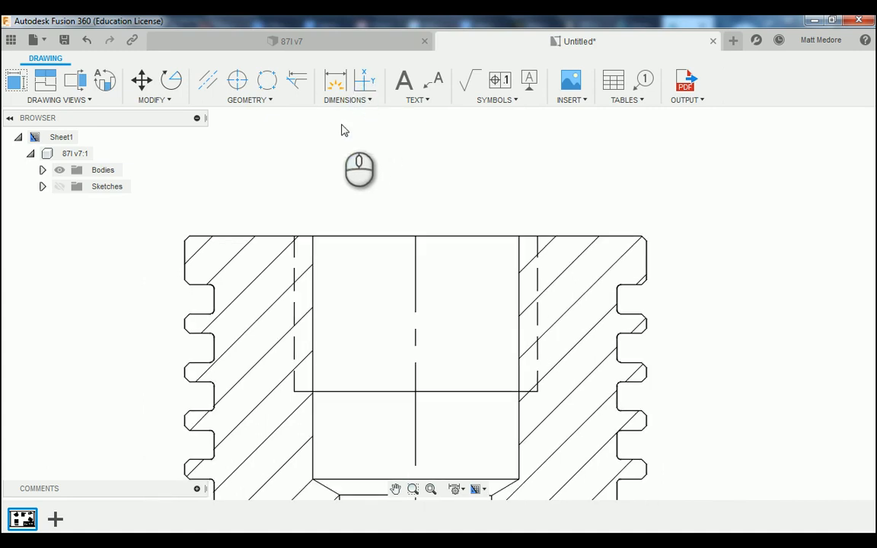
- Set the ordinate dimension origin at the centerline's upper end on Section A-A and place its zero dimension above the view
{"action": "left_click", "coordinate": [362, 104]}
{"action": "left_click", "coordinate": [361, 134]}
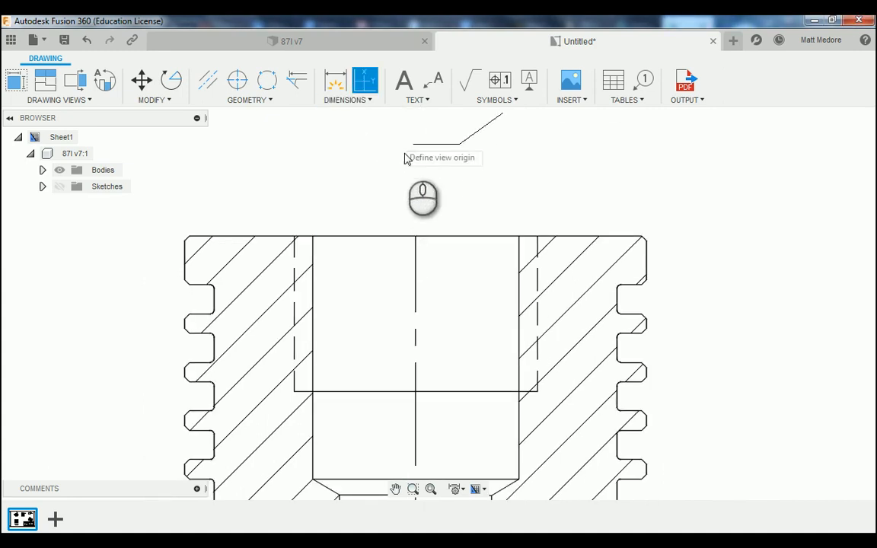
{"action": "left_click", "coordinate": [415, 237]}
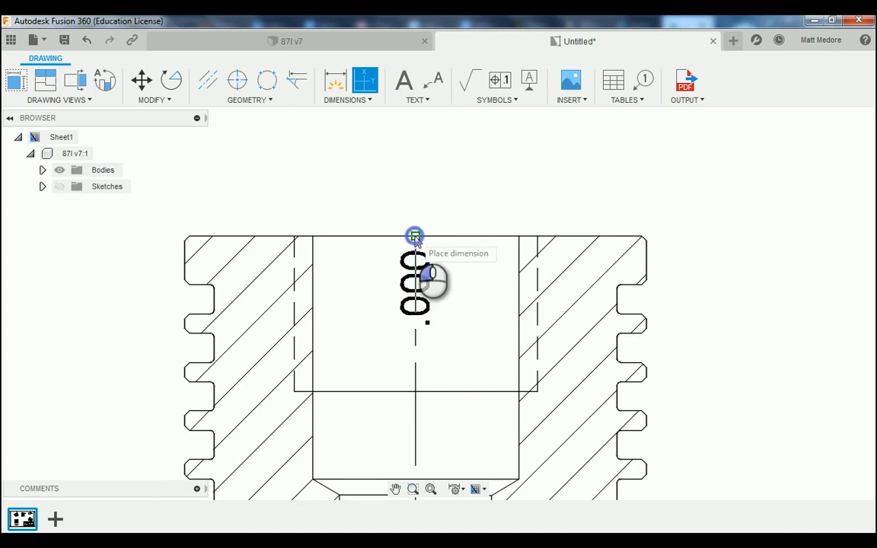
{"action": "scroll", "coordinate": [422, 274], "scroll_direction": "down", "scroll_amount": 4}
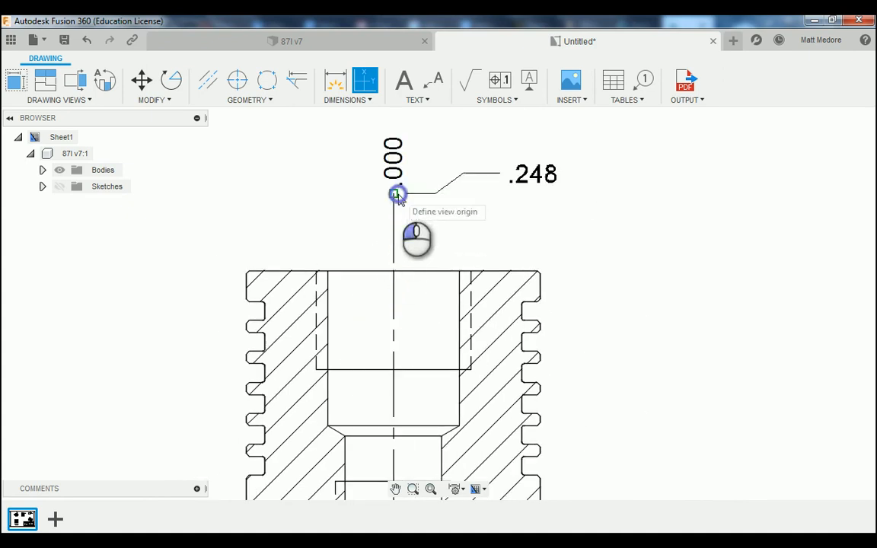
{"action": "left_click", "coordinate": [397, 195]}
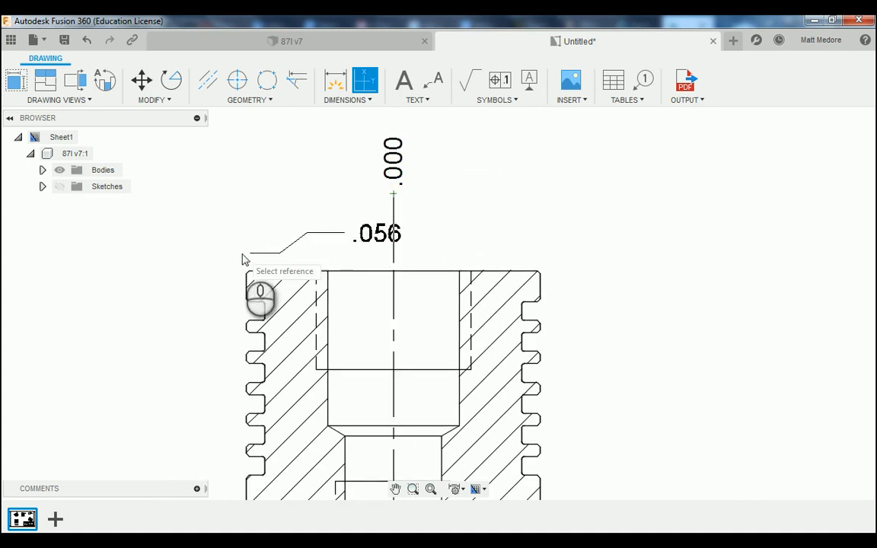
- Add the vertical zero ordinate dimension from the section's top edge, place it left of the view, and finish the ordinate command
{"action": "scroll", "coordinate": [191, 267], "scroll_direction": "up", "scroll_amount": 5}
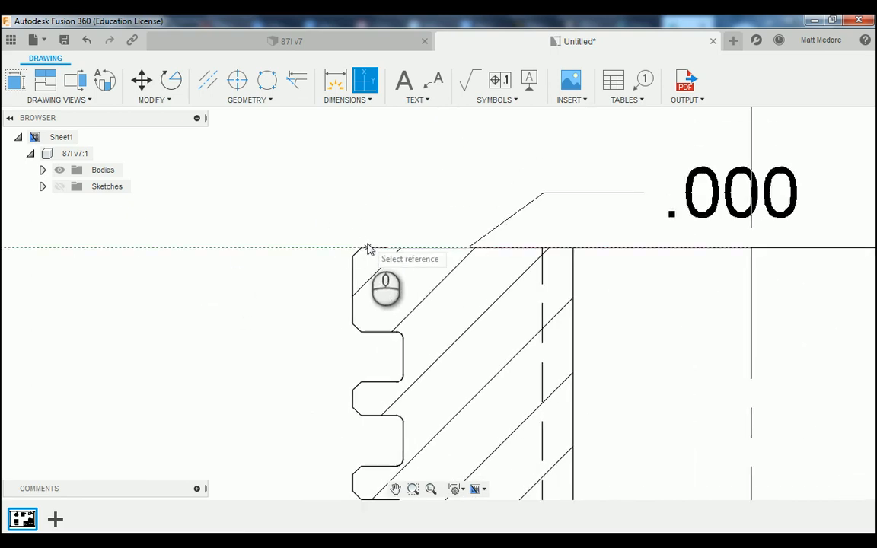
{"action": "left_click", "coordinate": [364, 249]}
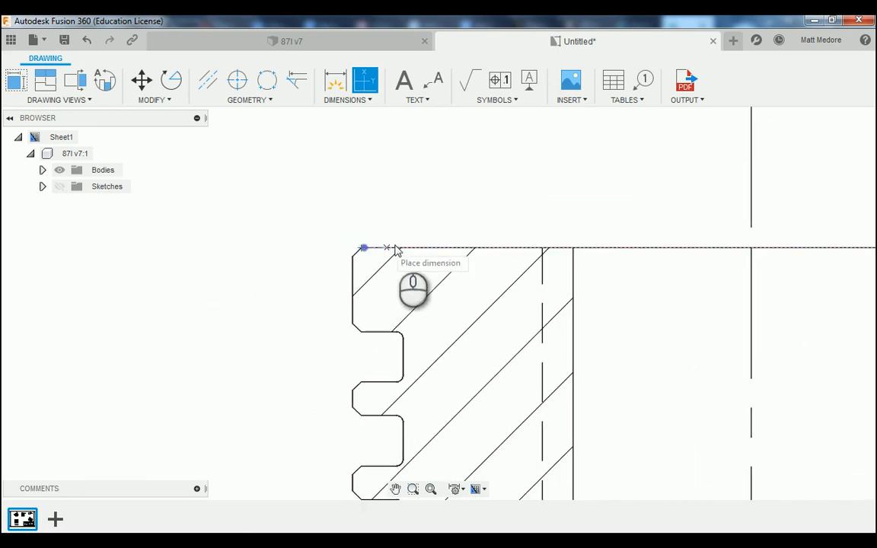
{"action": "scroll", "coordinate": [411, 251], "scroll_direction": "down", "scroll_amount": 4}
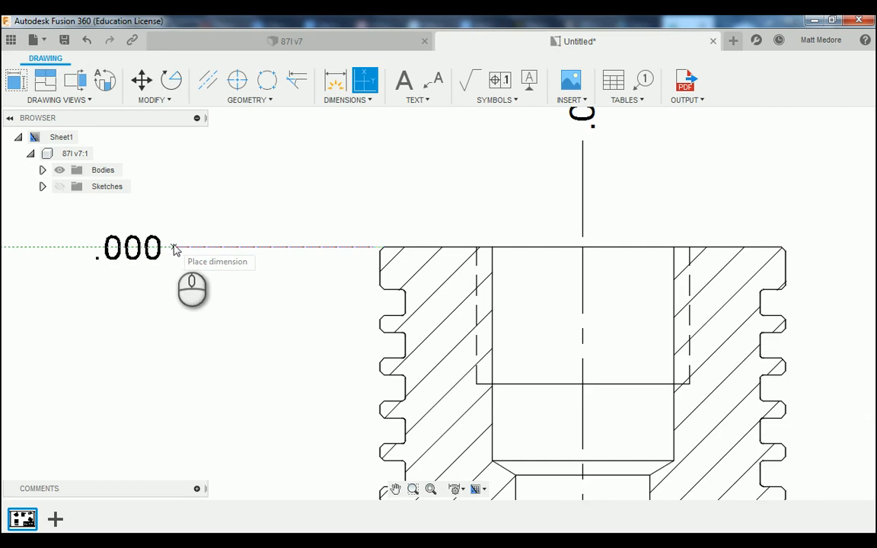
{"action": "left_click", "coordinate": [219, 249]}
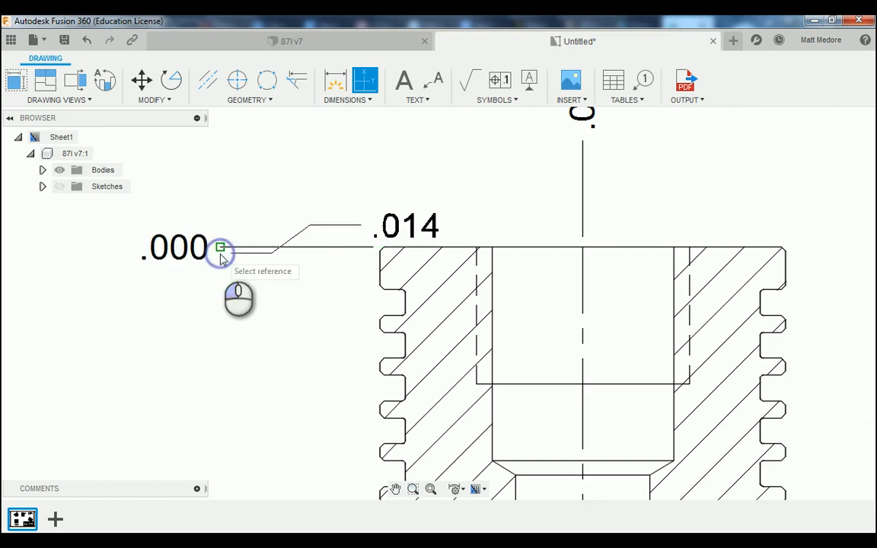
{"action": "left_click", "coordinate": [317, 183]}
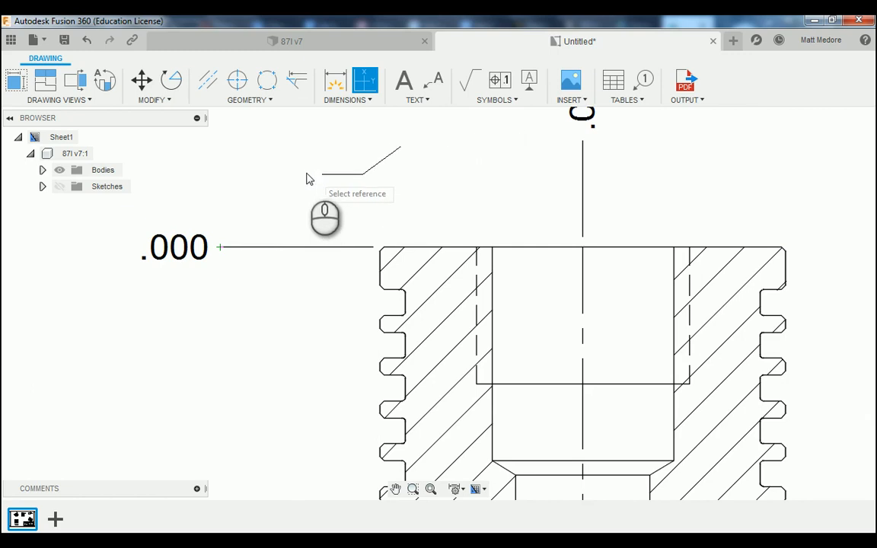
{"action": "right_click", "coordinate": [307, 179]}
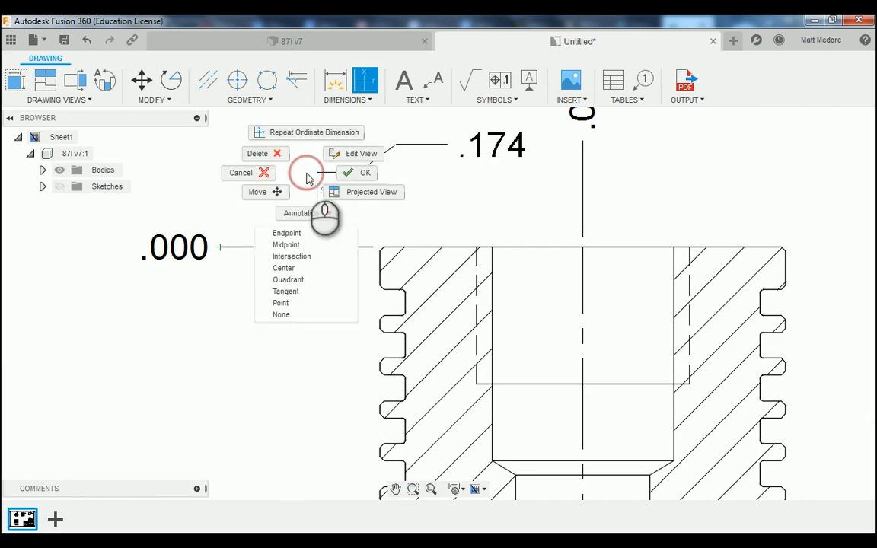
{"action": "left_click", "coordinate": [353, 172]}
{"action": "scroll", "coordinate": [278, 341], "scroll_direction": "down", "scroll_amount": 2}
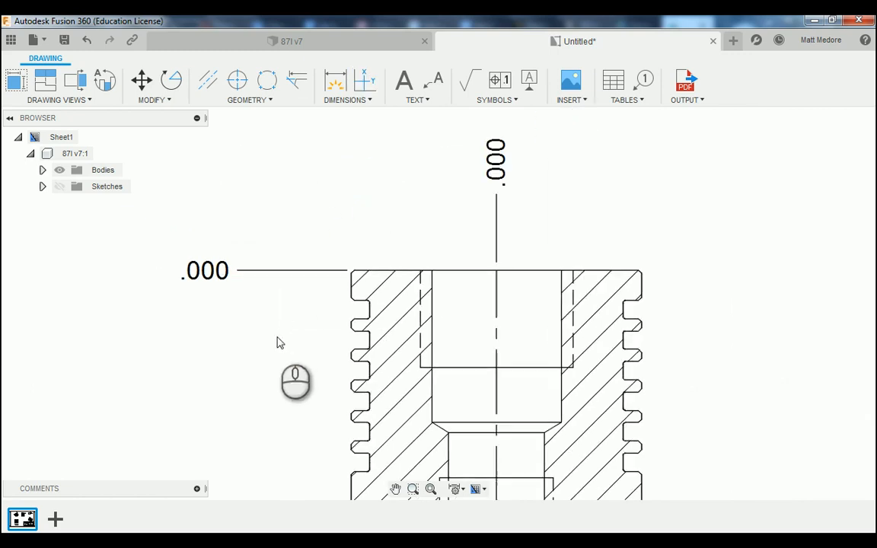
- Set the primary precision of both zero ordinate dimensions on Section A-A to 0
{"action": "left_click", "coordinate": [496, 152]}
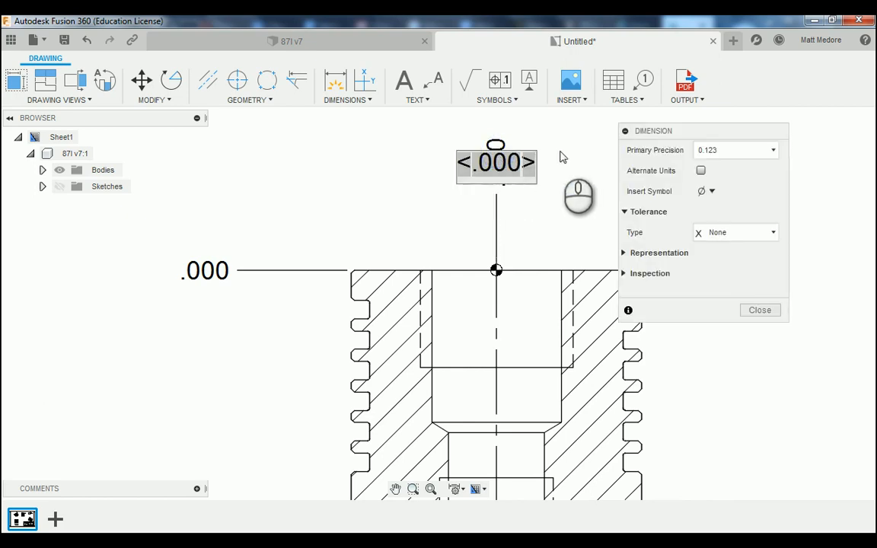
{"action": "left_click", "coordinate": [731, 152]}
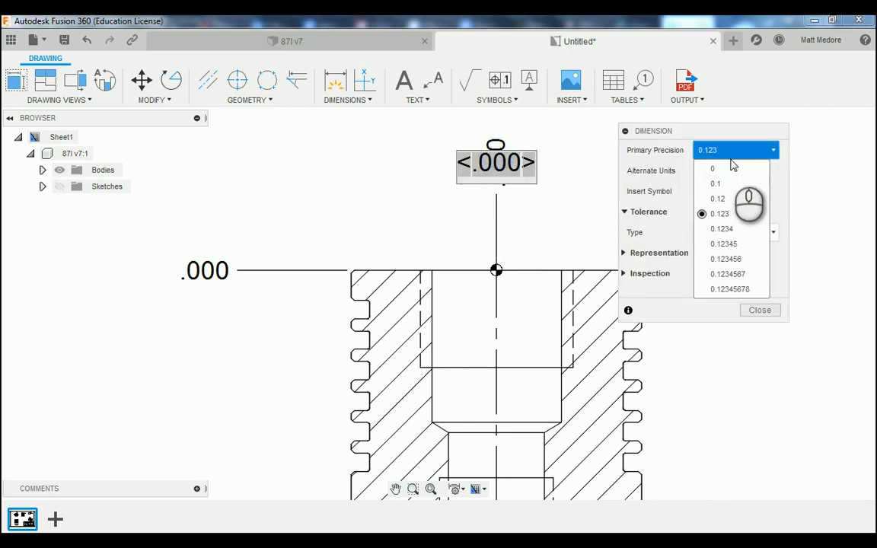
{"action": "left_click", "coordinate": [729, 169]}
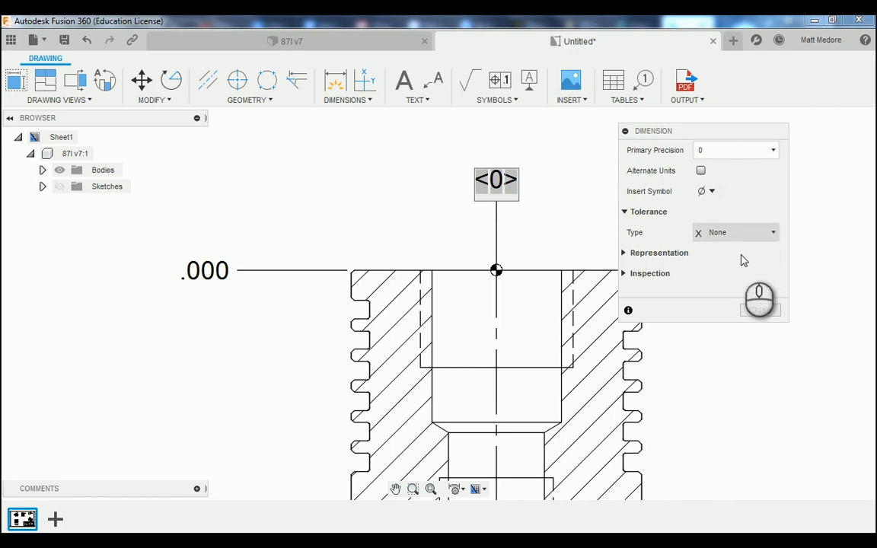
{"action": "left_click", "coordinate": [762, 312]}
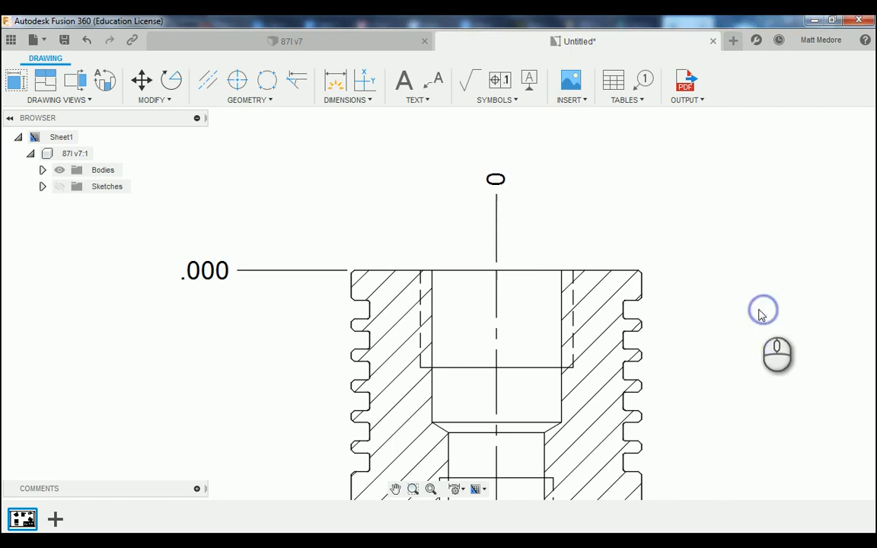
{"action": "double_click", "coordinate": [207, 271]}
{"action": "left_click", "coordinate": [712, 150]}
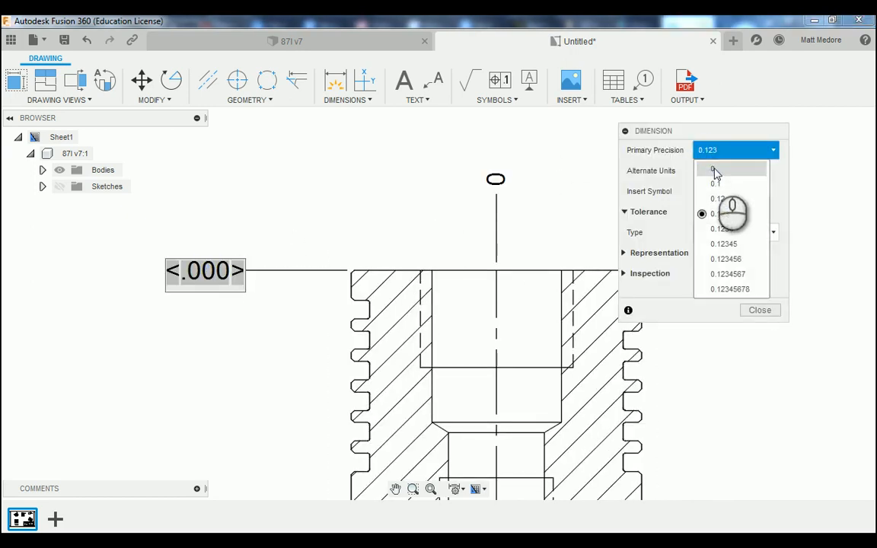
{"action": "left_click", "coordinate": [714, 169]}
{"action": "left_click", "coordinate": [761, 311]}
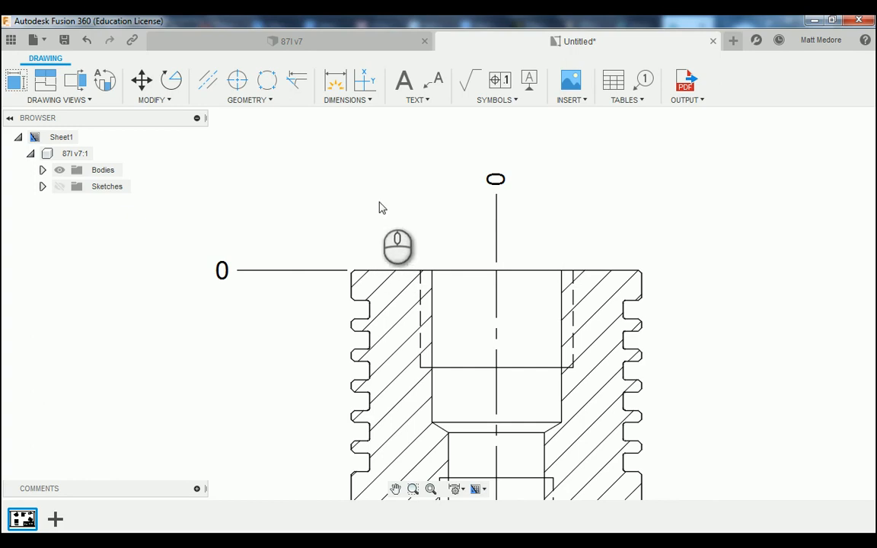
- Add an ordinate dimension from the centerline to the first left groove's bottom, placed above the view level with the centerline's zero
{"action": "left_click", "coordinate": [371, 86]}
{"action": "scroll", "coordinate": [385, 324], "scroll_direction": "up", "scroll_amount": 2}
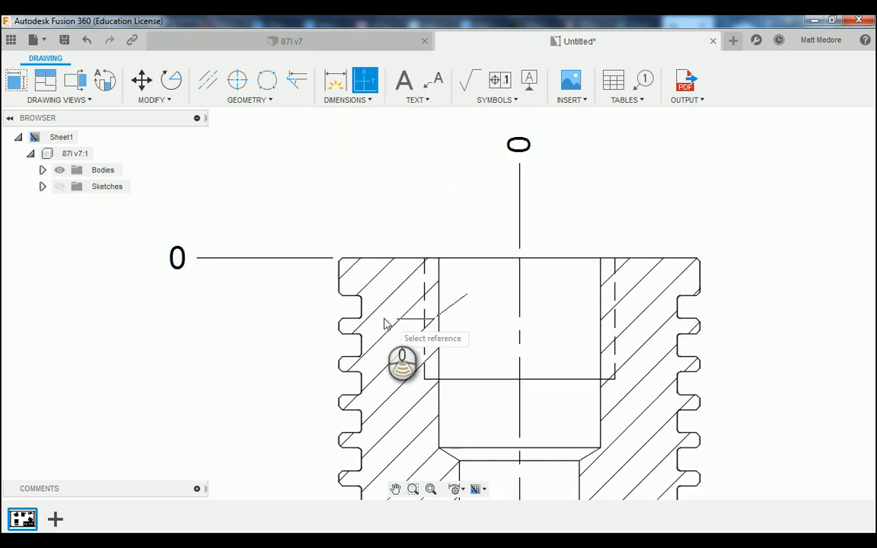
{"action": "scroll", "coordinate": [384, 324], "scroll_direction": "up", "scroll_amount": 5}
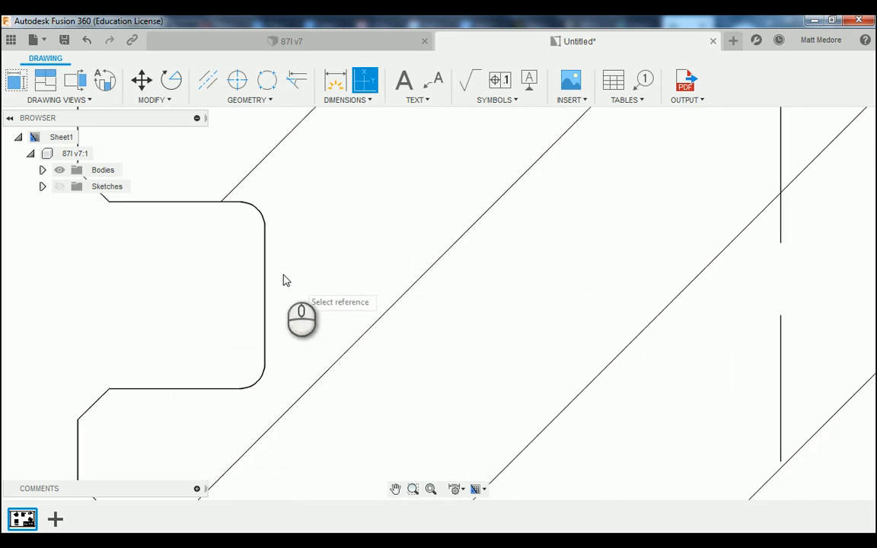
{"action": "left_click", "coordinate": [265, 227]}
{"action": "scroll", "coordinate": [288, 357], "scroll_direction": "down", "scroll_amount": 5}
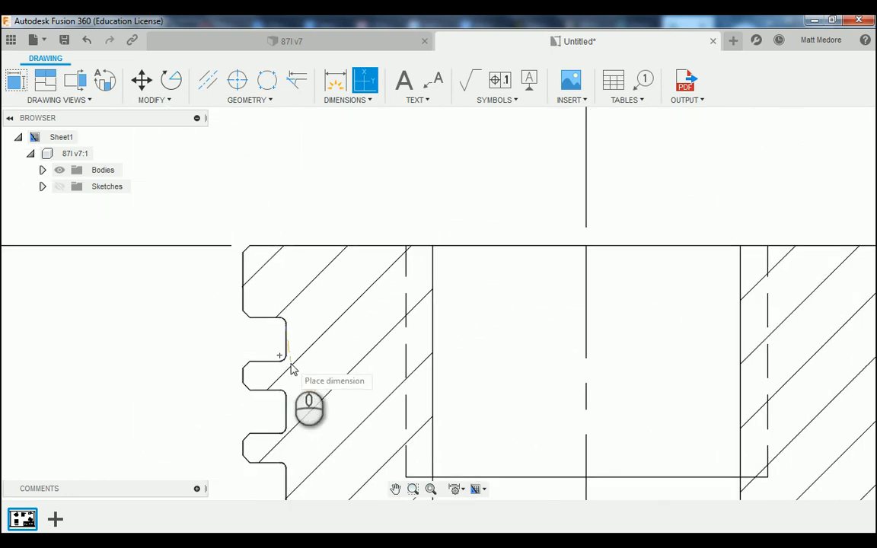
{"action": "scroll", "coordinate": [292, 363], "scroll_direction": "down", "scroll_amount": 6}
{"action": "scroll", "coordinate": [295, 289], "scroll_direction": "up", "scroll_amount": 3}
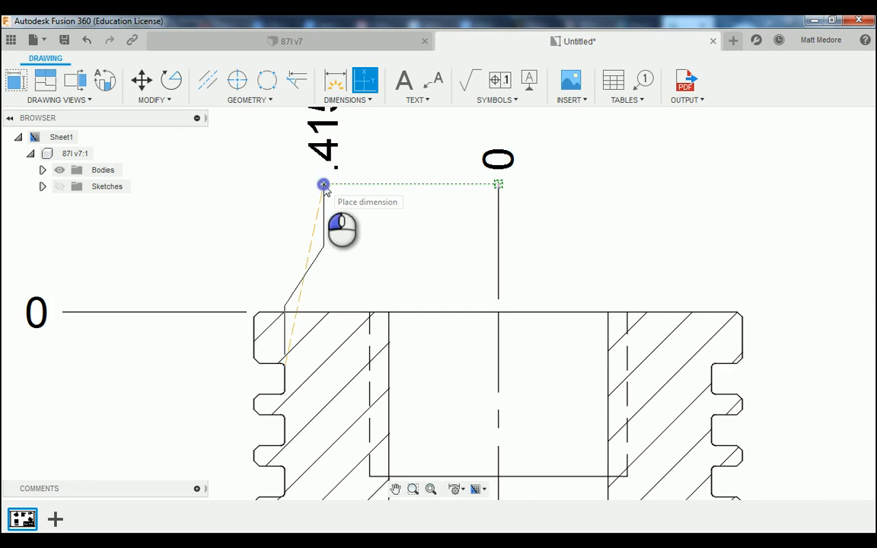
{"action": "left_click", "coordinate": [323, 186]}
- Add an ordinate dimension to the section's left outer edge, placed directly above that edge in line with the groove-bottom dimension
{"action": "scroll", "coordinate": [291, 384], "scroll_direction": "down", "scroll_amount": 2}
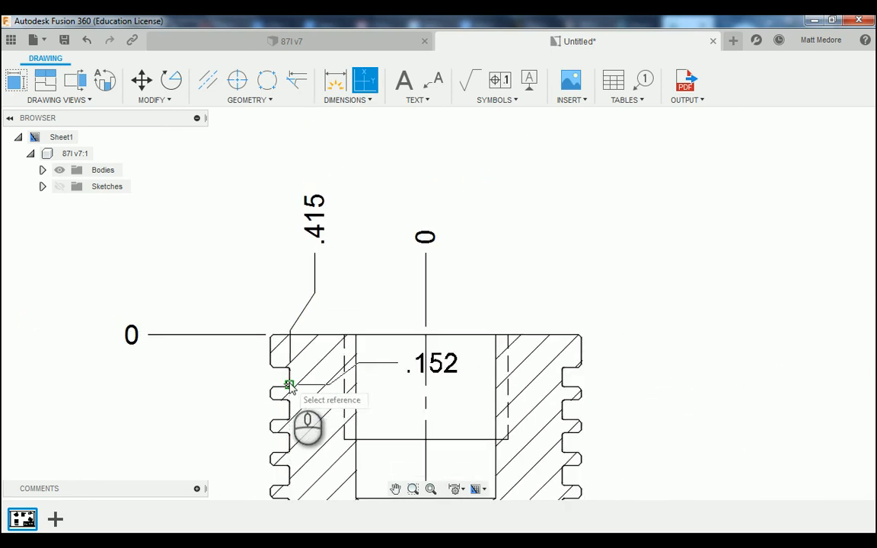
{"action": "scroll", "coordinate": [291, 387], "scroll_direction": "up", "scroll_amount": 1}
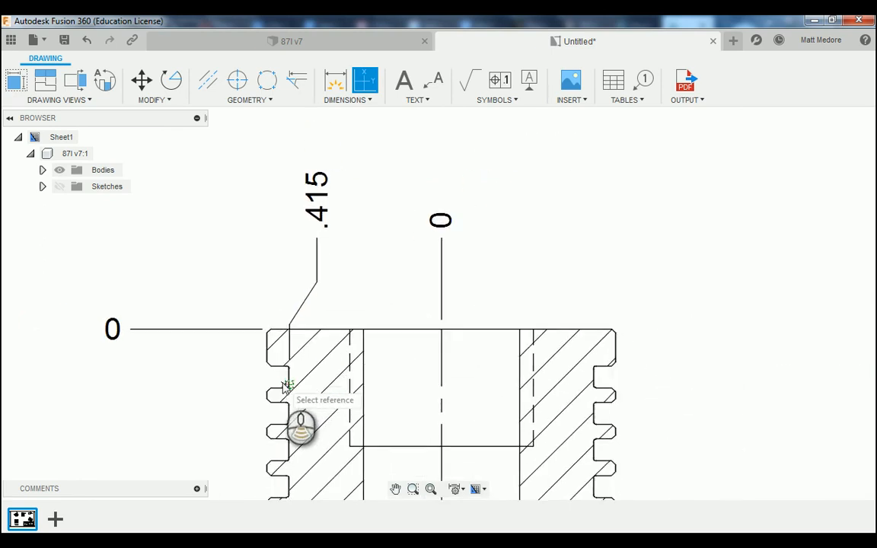
{"action": "scroll", "coordinate": [286, 389], "scroll_direction": "up", "scroll_amount": 5}
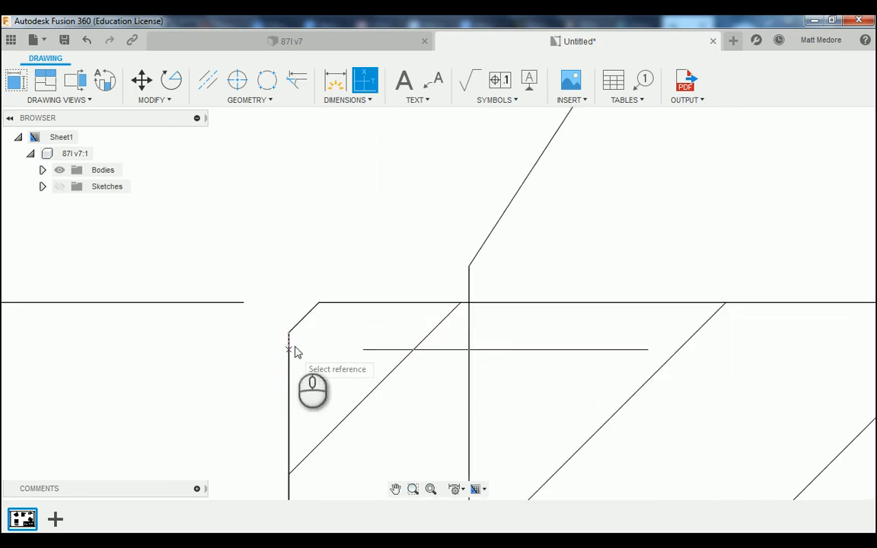
{"action": "left_click", "coordinate": [290, 335]}
{"action": "scroll", "coordinate": [285, 427], "scroll_direction": "down", "scroll_amount": 2}
{"action": "scroll", "coordinate": [286, 432], "scroll_direction": "down", "scroll_amount": 2}
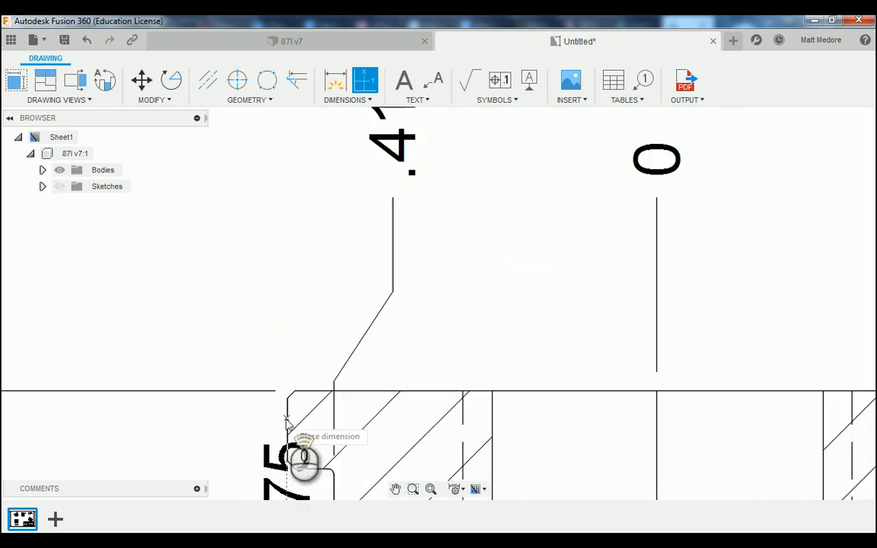
{"action": "left_click", "coordinate": [393, 198]}
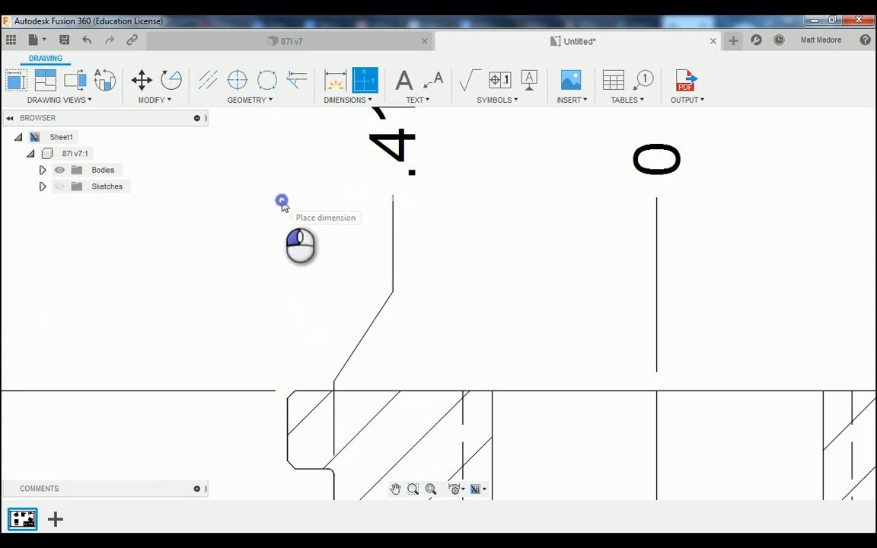
{"action": "left_click", "coordinate": [282, 202]}
{"action": "scroll", "coordinate": [284, 371], "scroll_direction": "down", "scroll_amount": 3}
{"action": "left_click", "coordinate": [283, 370]}
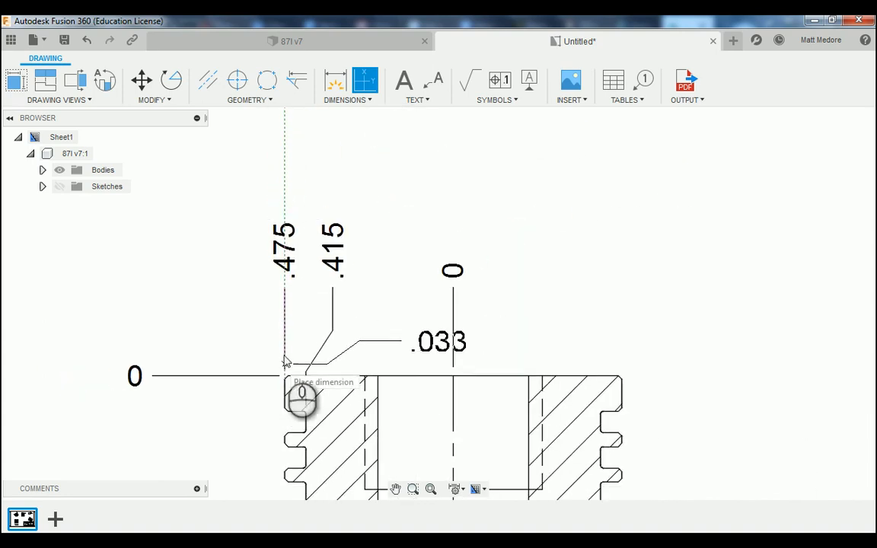
{"action": "left_click", "coordinate": [287, 361]}
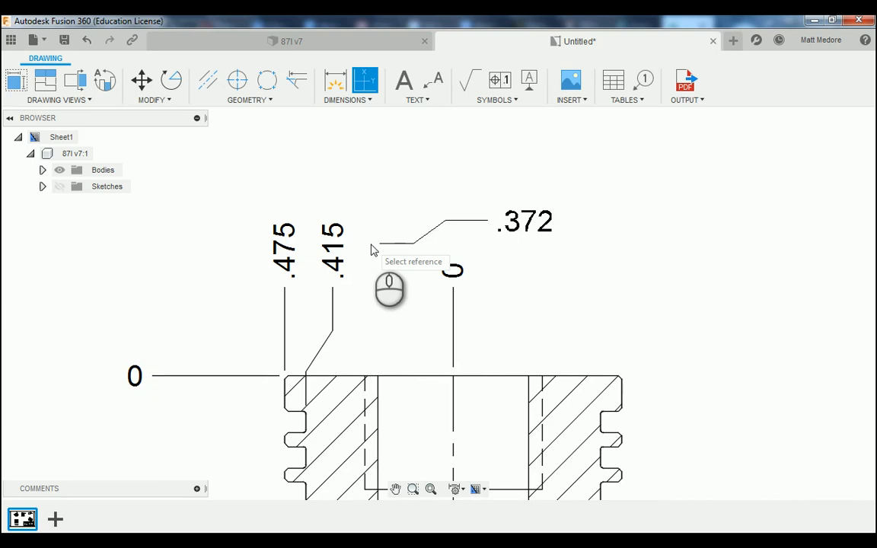
- Examine the groove edges on Section A-A and the groove-width and chamfer callouts on the side view for choosing ordinate references
{"action": "scroll", "coordinate": [344, 263], "scroll_direction": "down", "scroll_amount": 4}
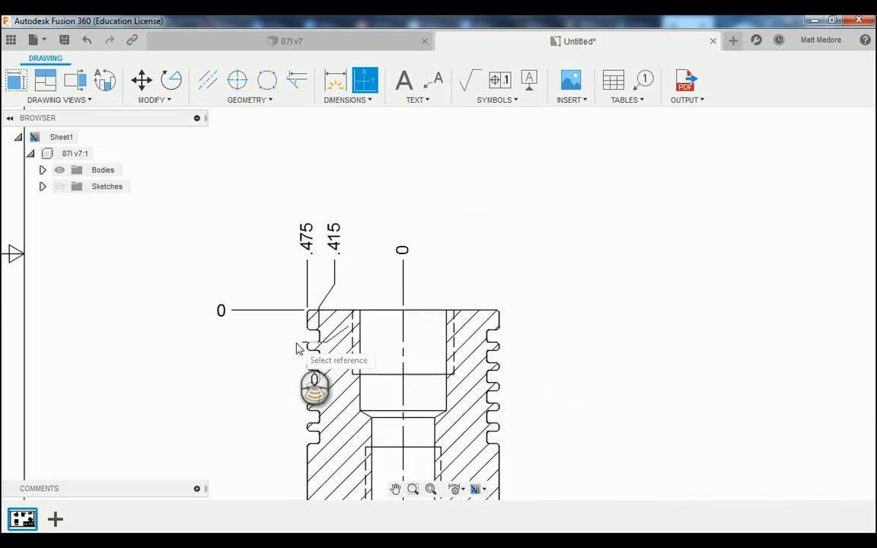
{"action": "scroll", "coordinate": [296, 348], "scroll_direction": "up", "scroll_amount": 3}
{"action": "scroll", "coordinate": [254, 376], "scroll_direction": "up", "scroll_amount": 2}
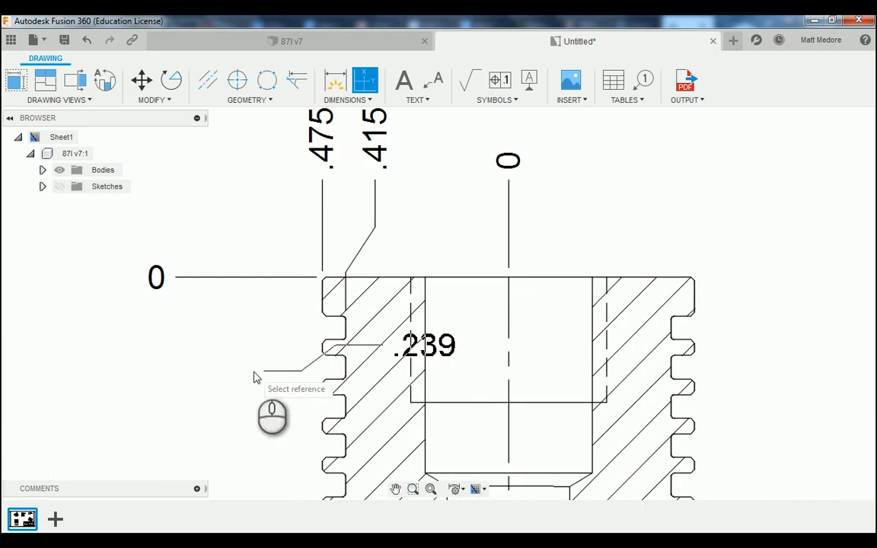
{"action": "scroll", "coordinate": [245, 337], "scroll_direction": "up", "scroll_amount": 1}
{"action": "scroll", "coordinate": [244, 336], "scroll_direction": "up", "scroll_amount": 4}
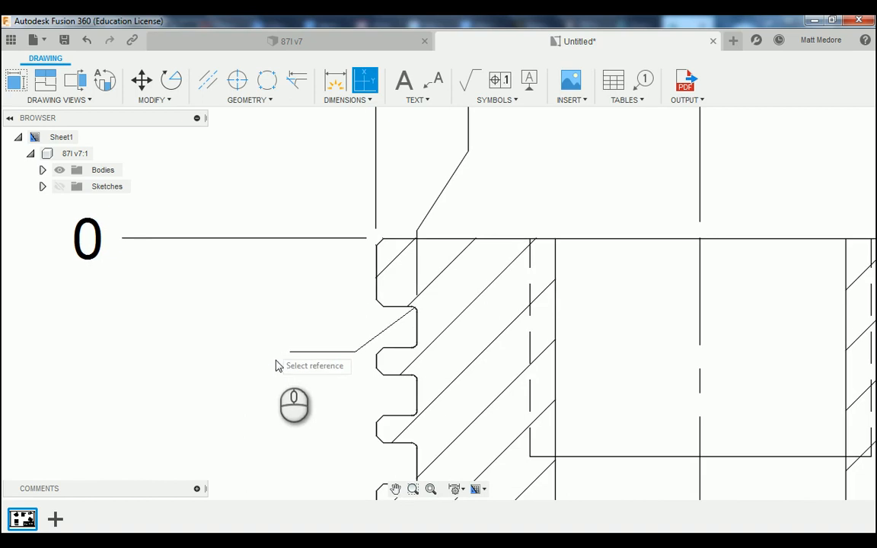
{"action": "scroll", "coordinate": [276, 364], "scroll_direction": "down", "scroll_amount": 3}
{"action": "scroll", "coordinate": [322, 405], "scroll_direction": "down", "scroll_amount": 2}
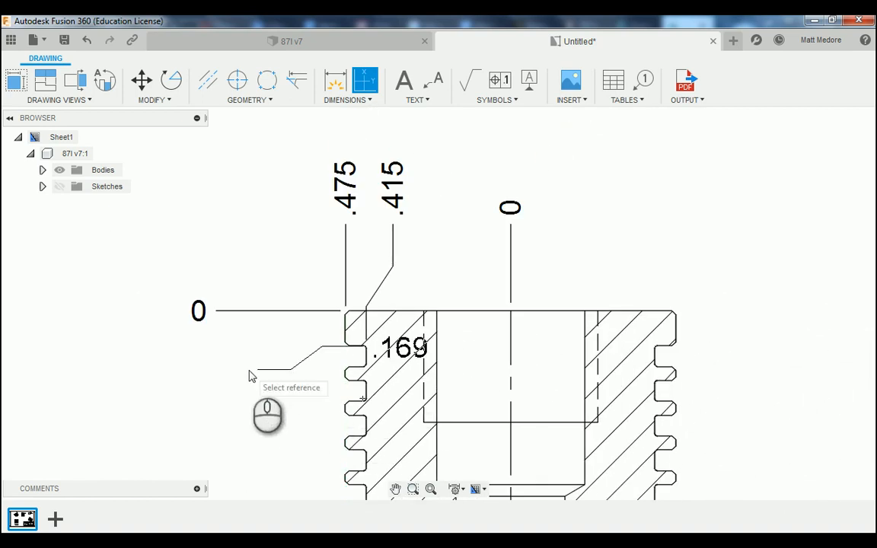
{"action": "scroll", "coordinate": [315, 306], "scroll_direction": "down", "scroll_amount": 2}
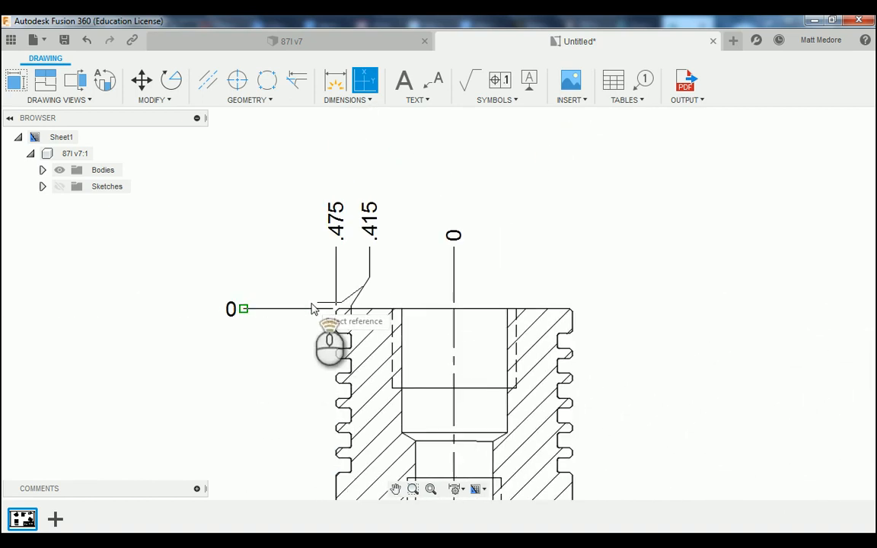
{"action": "scroll", "coordinate": [327, 404], "scroll_direction": "up", "scroll_amount": 4}
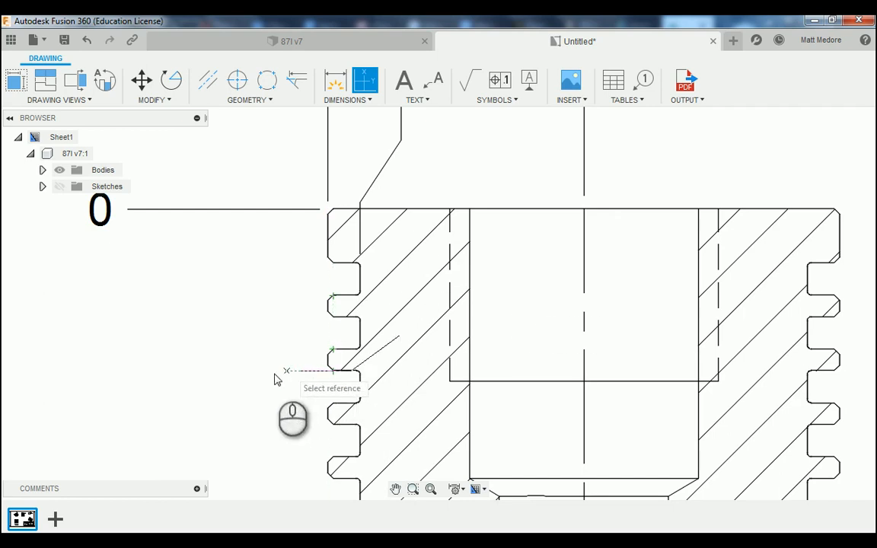
{"action": "scroll", "coordinate": [206, 406], "scroll_direction": "down", "scroll_amount": 5}
{"action": "scroll", "coordinate": [210, 411], "scroll_direction": "down", "scroll_amount": 5}
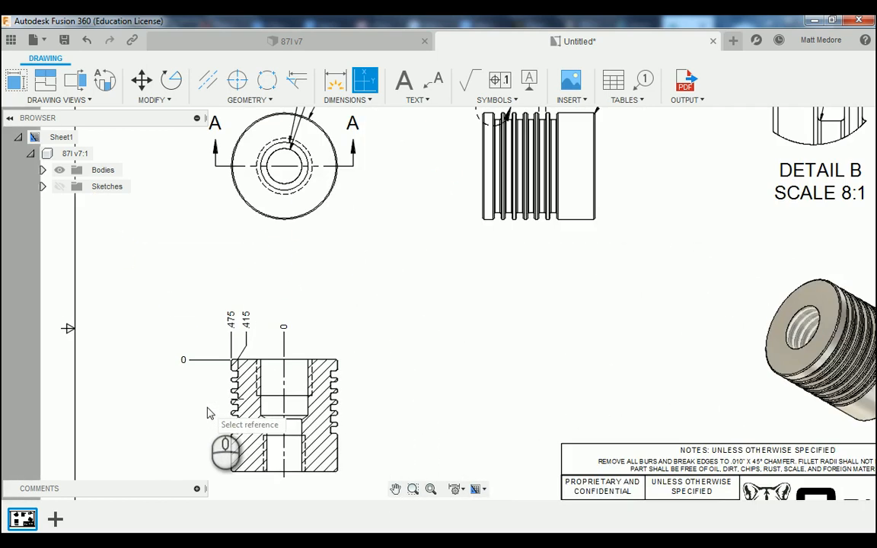
{"action": "scroll", "coordinate": [453, 185], "scroll_direction": "up", "scroll_amount": 6}
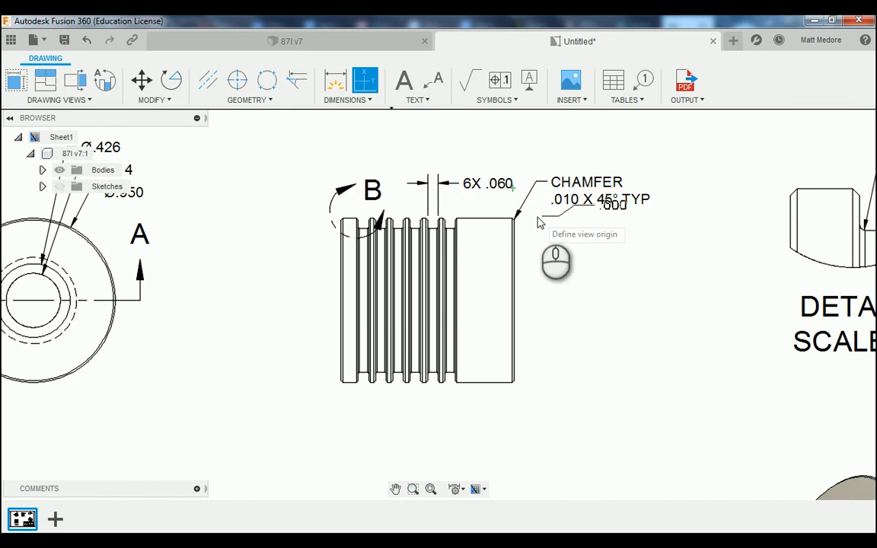
{"action": "scroll", "coordinate": [539, 225], "scroll_direction": "down", "scroll_amount": 6}
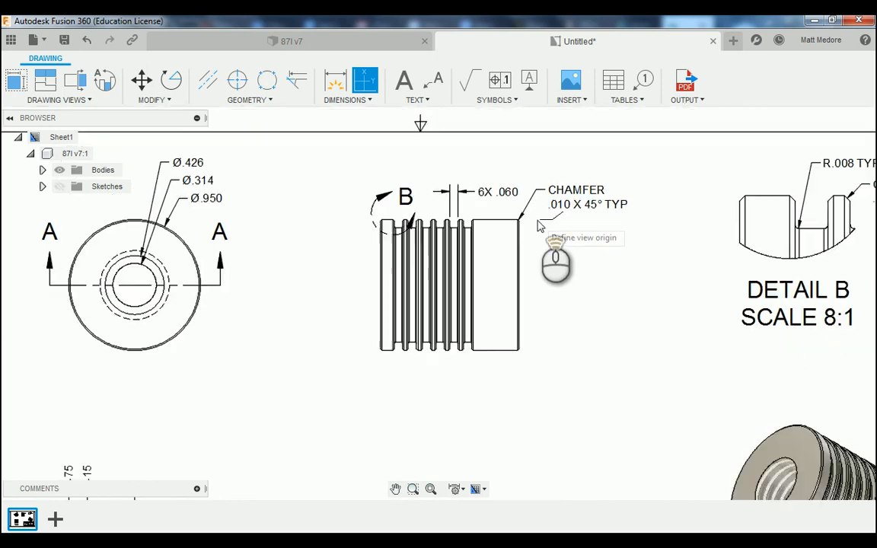
- Add an ordinate dimension to the lower edge of the first left groove on Section A-A, aligned beneath the vertical zero
{"action": "scroll", "coordinate": [286, 384], "scroll_direction": "up", "scroll_amount": 8}
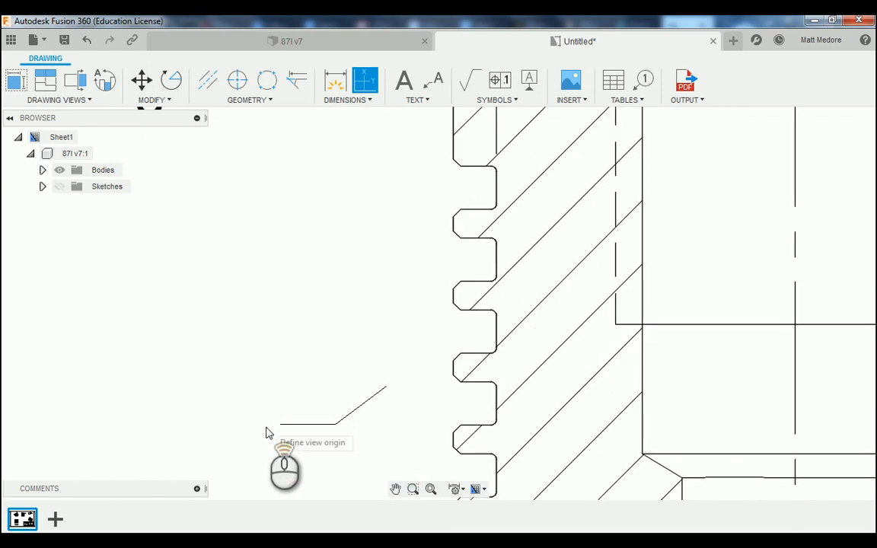
{"action": "scroll", "coordinate": [272, 408], "scroll_direction": "down", "scroll_amount": 4}
{"action": "scroll", "coordinate": [262, 301], "scroll_direction": "up", "scroll_amount": 4}
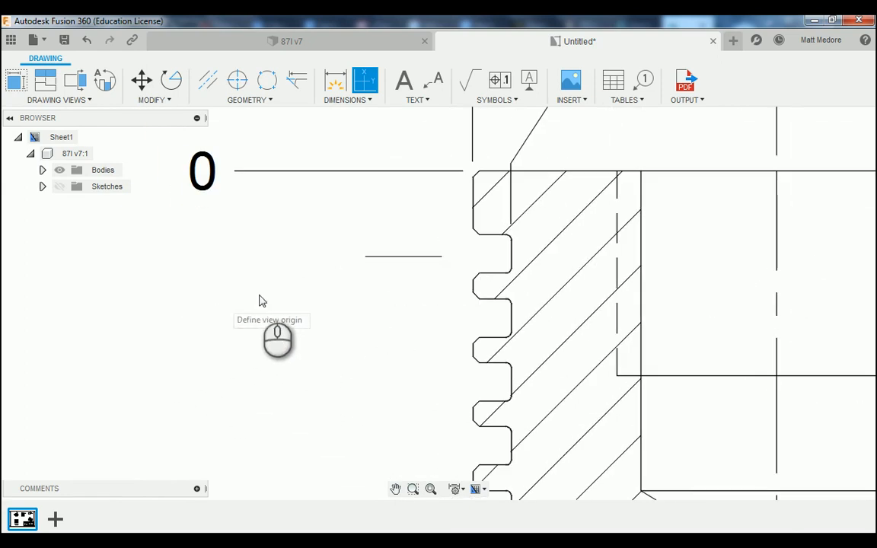
{"action": "left_click", "coordinate": [481, 274]}
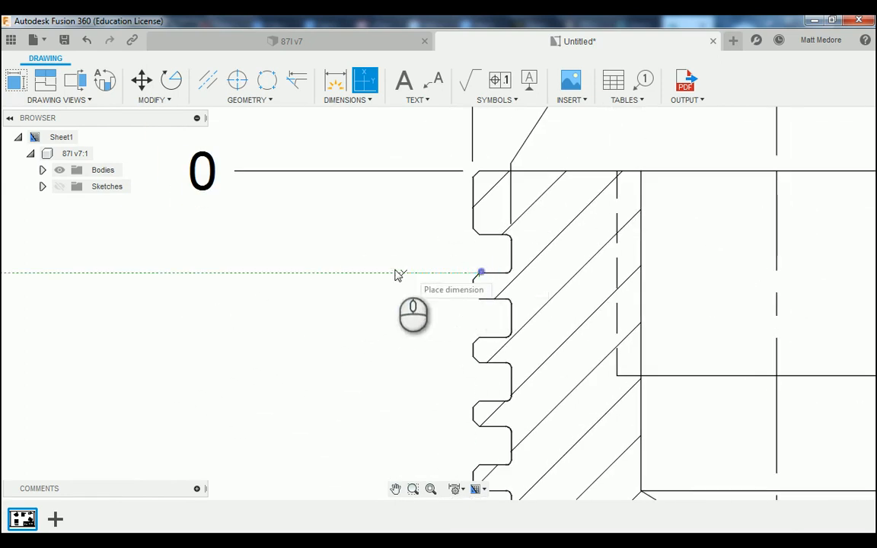
{"action": "left_click", "coordinate": [235, 174]}
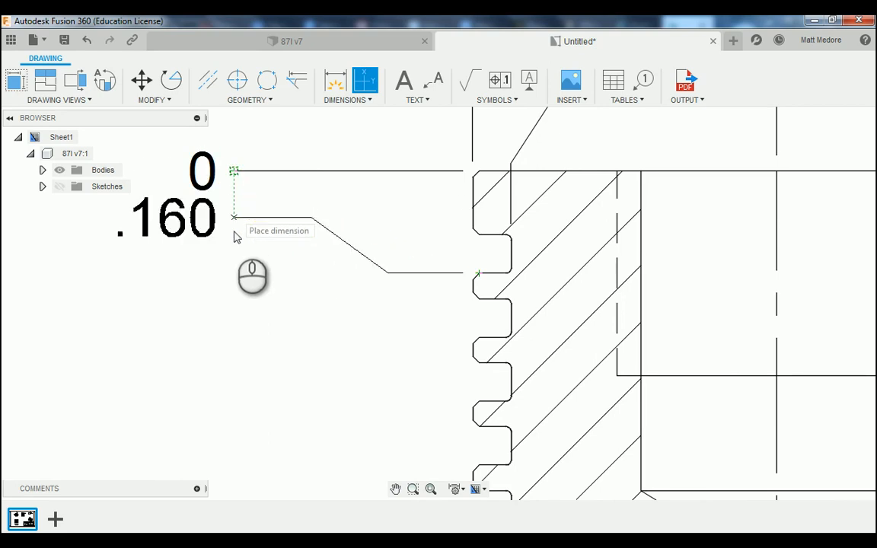
{"action": "left_click", "coordinate": [227, 276]}
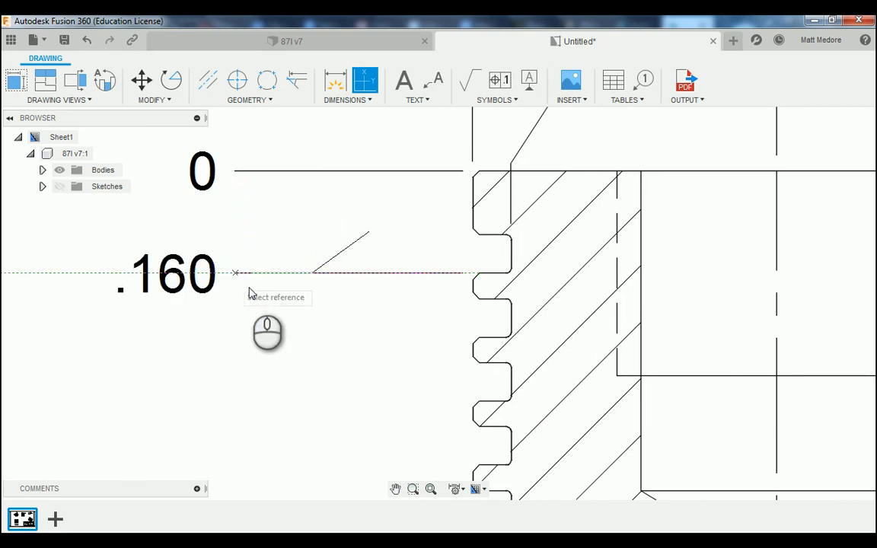
- Add ordinate dimensions to the lower edges of the second and third left grooves, each level with its edge and aligned with the column above
{"action": "left_click", "coordinate": [480, 339]}
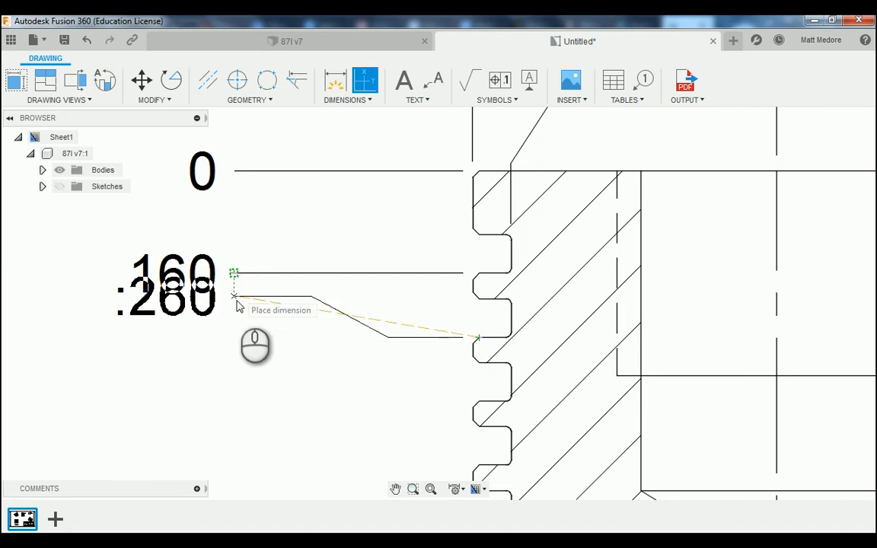
{"action": "left_click", "coordinate": [234, 339]}
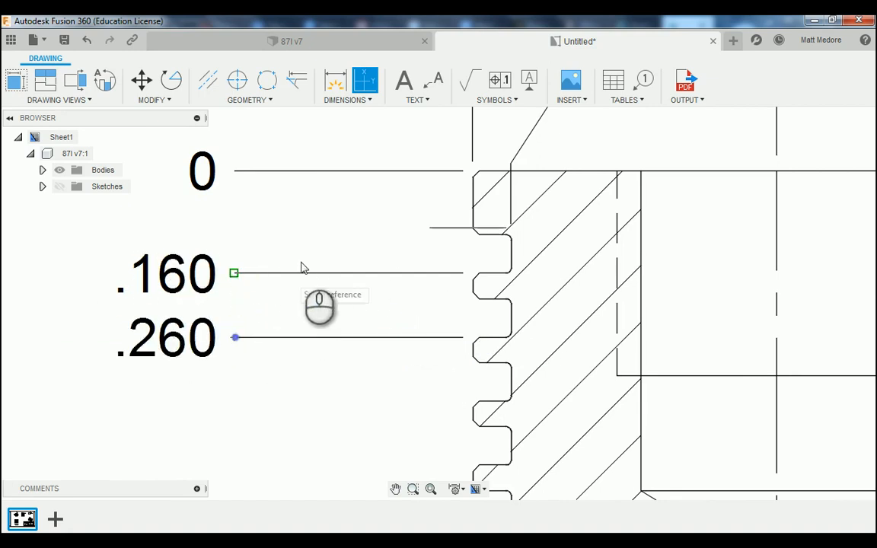
{"action": "scroll", "coordinate": [312, 262], "scroll_direction": "down", "scroll_amount": 4}
{"action": "scroll", "coordinate": [335, 335], "scroll_direction": "up", "scroll_amount": 3}
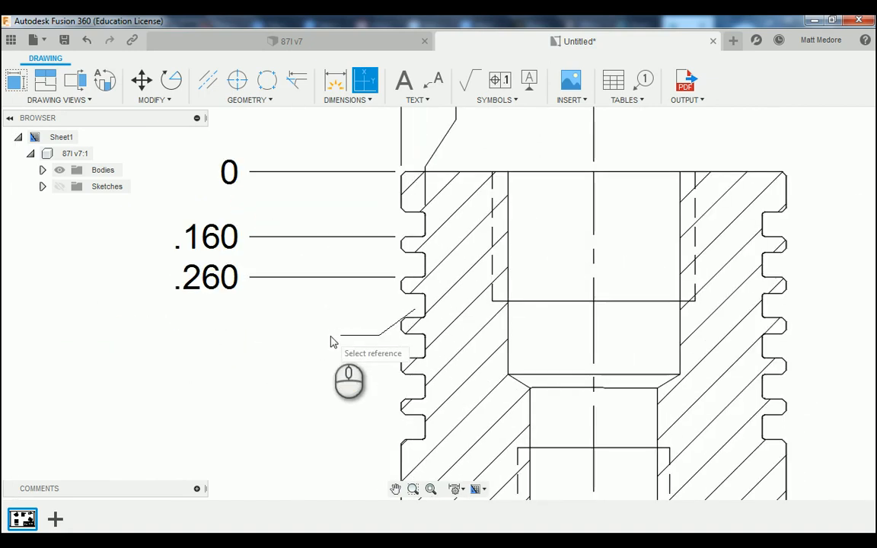
{"action": "left_click", "coordinate": [408, 320]}
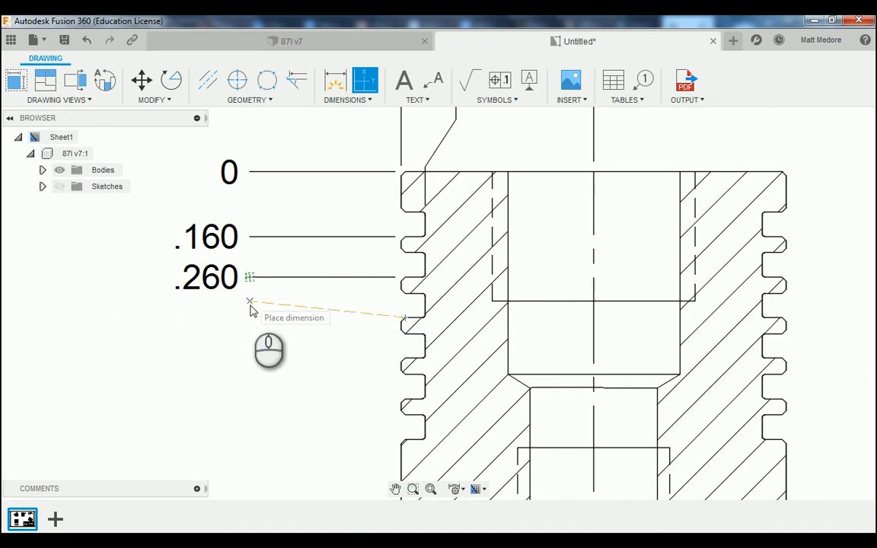
{"action": "left_click", "coordinate": [250, 322]}
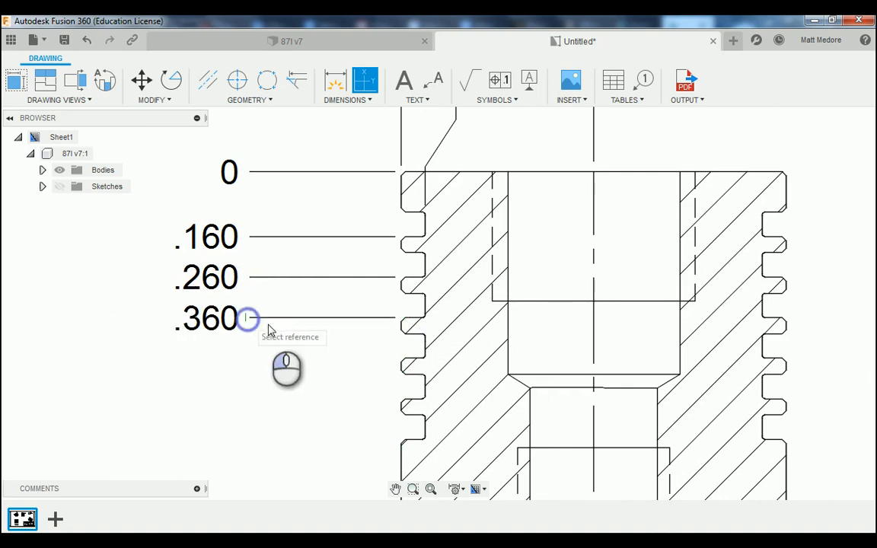
- Add ordinate dimensions to the lower edges of the fourth and fifth left grooves, continuing the same aligned column
{"action": "left_click", "coordinate": [407, 362]}
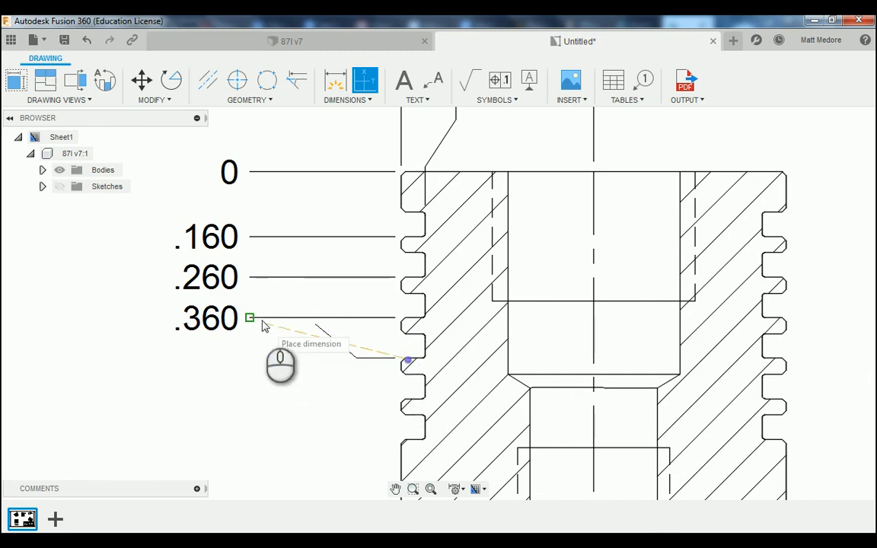
{"action": "left_click", "coordinate": [251, 358]}
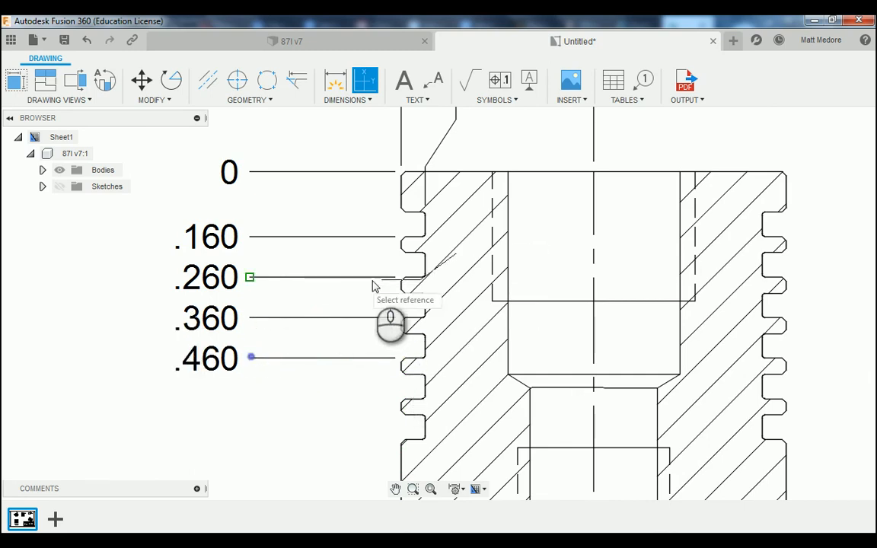
{"action": "scroll", "coordinate": [372, 284], "scroll_direction": "down", "scroll_amount": 3}
{"action": "scroll", "coordinate": [372, 331], "scroll_direction": "up", "scroll_amount": 5}
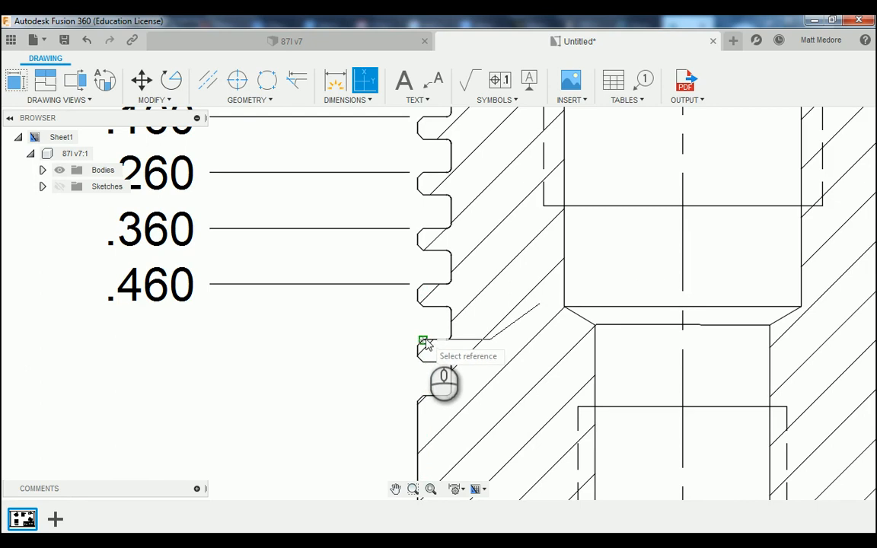
{"action": "left_click", "coordinate": [424, 342]}
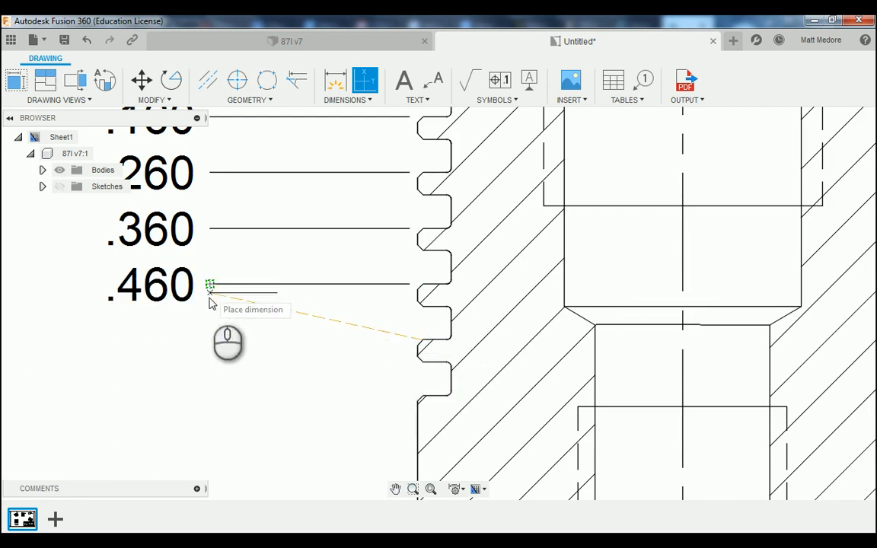
{"action": "left_click", "coordinate": [210, 346]}
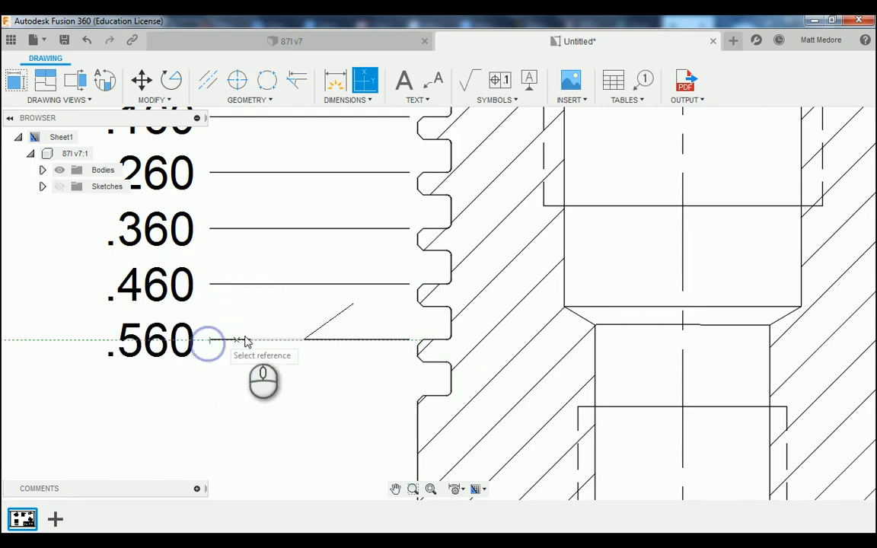
- Add an ordinate dimension to the lower edge of the sixth left groove, aligned beneath the fifth groove's dimension
{"action": "scroll", "coordinate": [229, 342], "scroll_direction": "down", "scroll_amount": 3}
{"action": "left_click", "coordinate": [356, 370]}
{"action": "left_click", "coordinate": [190, 390]}
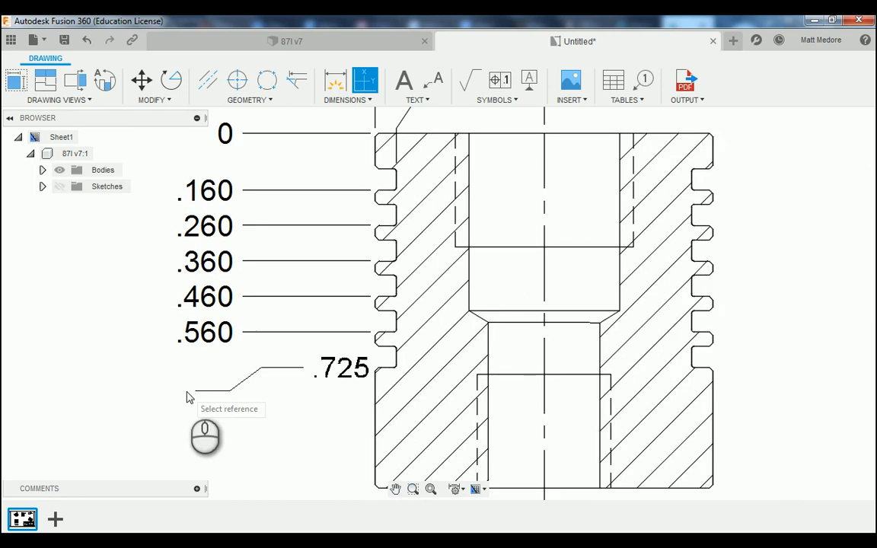
{"action": "scroll", "coordinate": [328, 363], "scroll_direction": "up", "scroll_amount": 4}
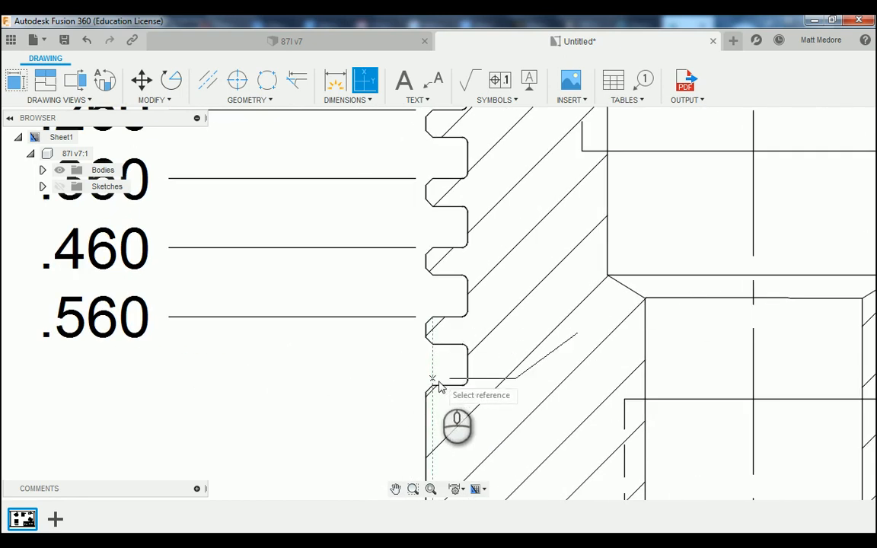
{"action": "left_click", "coordinate": [432, 386]}
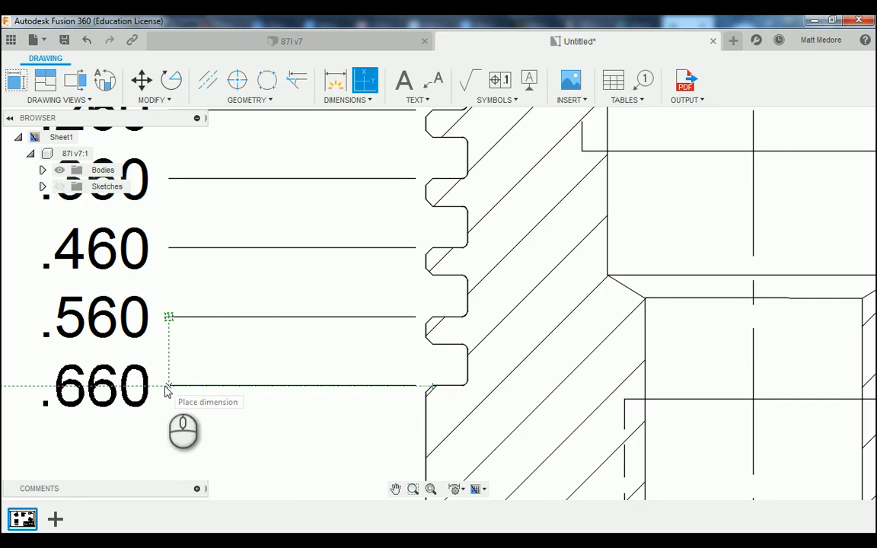
{"action": "left_click", "coordinate": [167, 384]}
- Add an ordinate dimension to the section's bottom edge at the foot of the aligned column, and finish the ordinate command
{"action": "scroll", "coordinate": [278, 312], "scroll_direction": "down", "scroll_amount": 3}
{"action": "scroll", "coordinate": [282, 315], "scroll_direction": "down", "scroll_amount": 1}
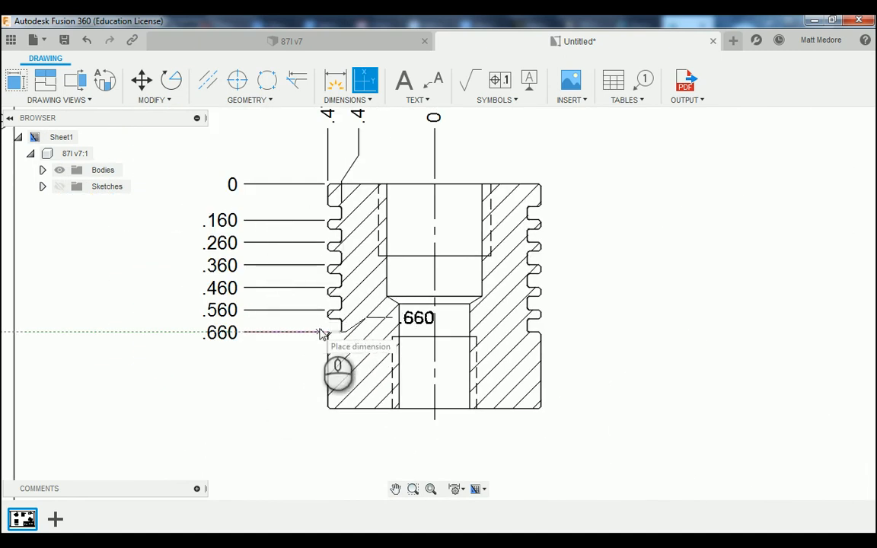
{"action": "scroll", "coordinate": [270, 409], "scroll_direction": "up", "scroll_amount": 4}
{"action": "scroll", "coordinate": [271, 415], "scroll_direction": "up", "scroll_amount": 2}
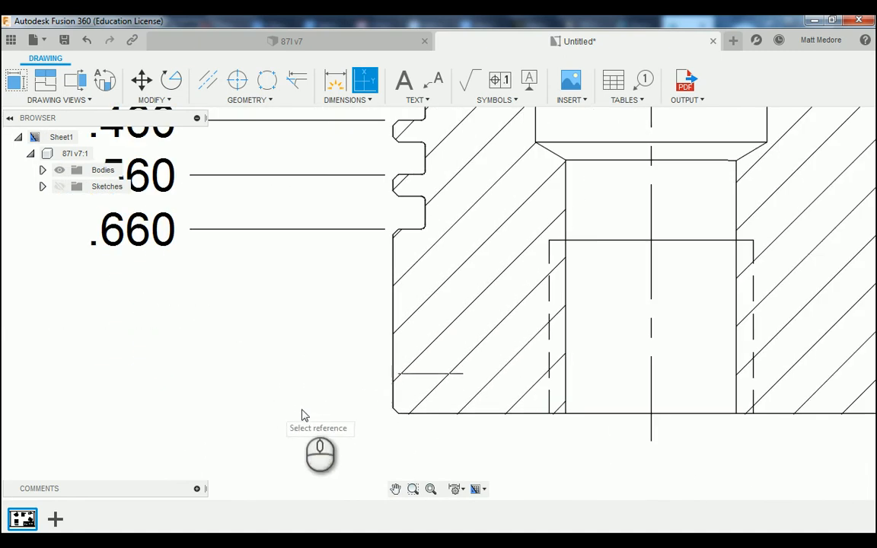
{"action": "left_click", "coordinate": [399, 417]}
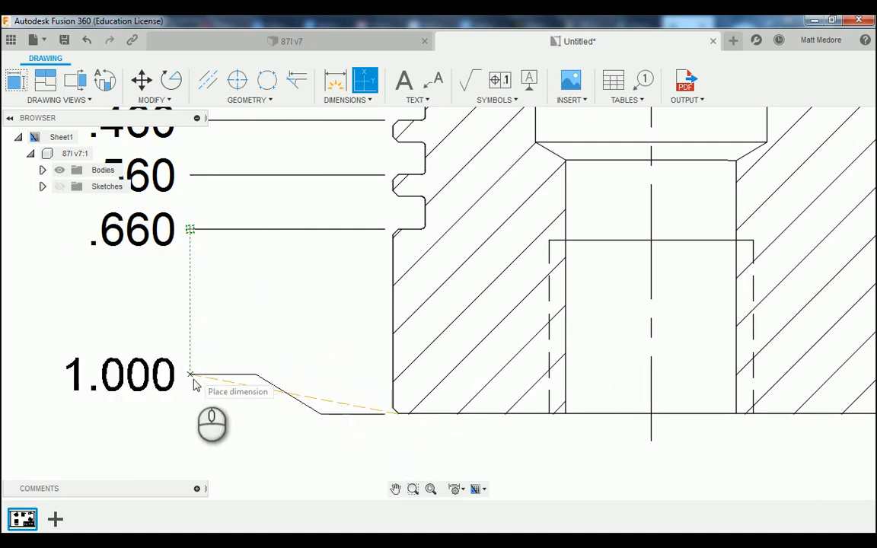
{"action": "left_click", "coordinate": [192, 415]}
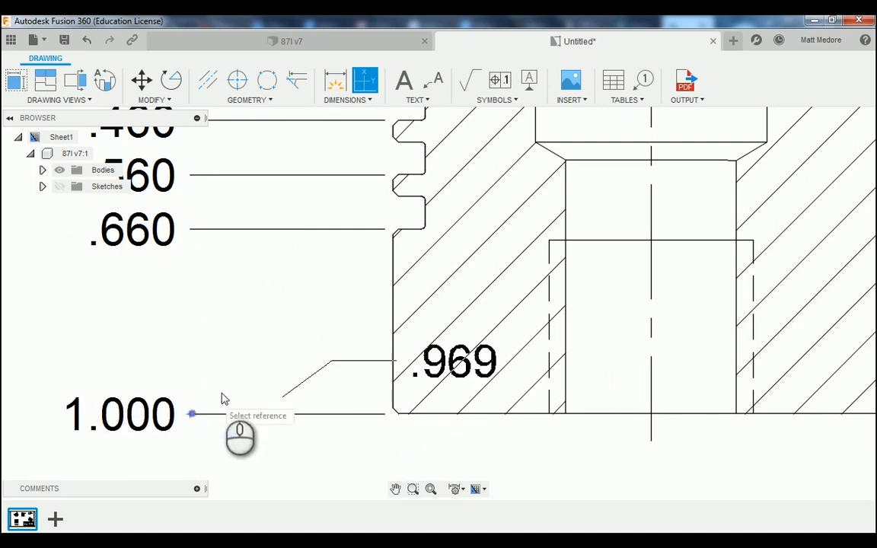
{"action": "scroll", "coordinate": [195, 424], "scroll_direction": "down", "scroll_amount": 5}
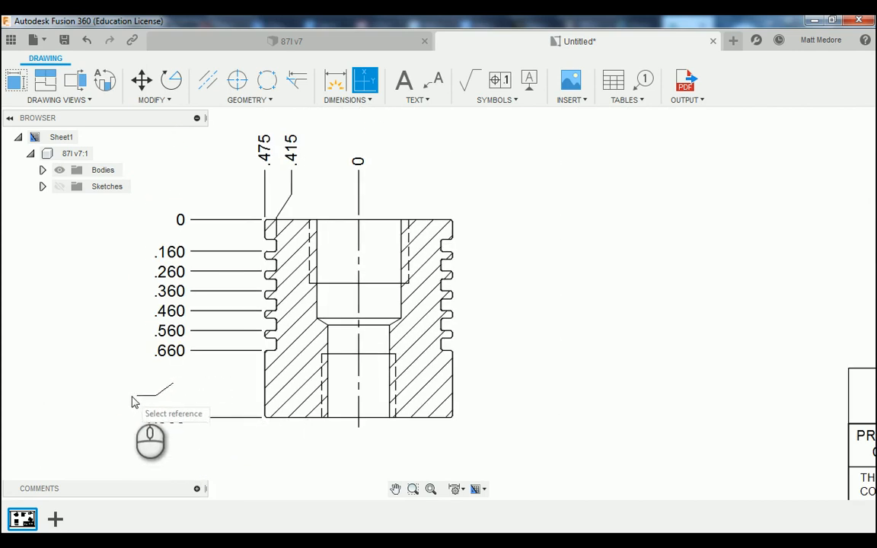
{"action": "left_click", "coordinate": [135, 400]}
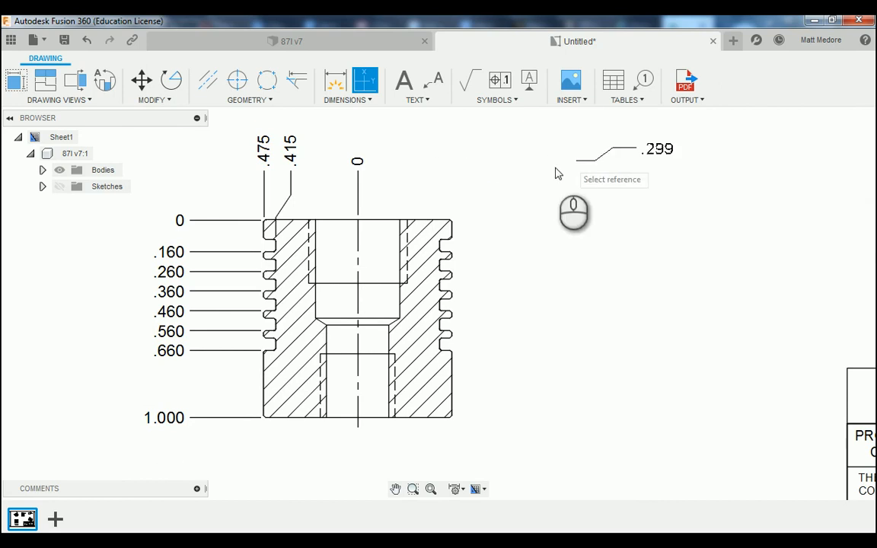
{"action": "right_click", "coordinate": [577, 176]}
{"action": "left_click", "coordinate": [623, 184]}
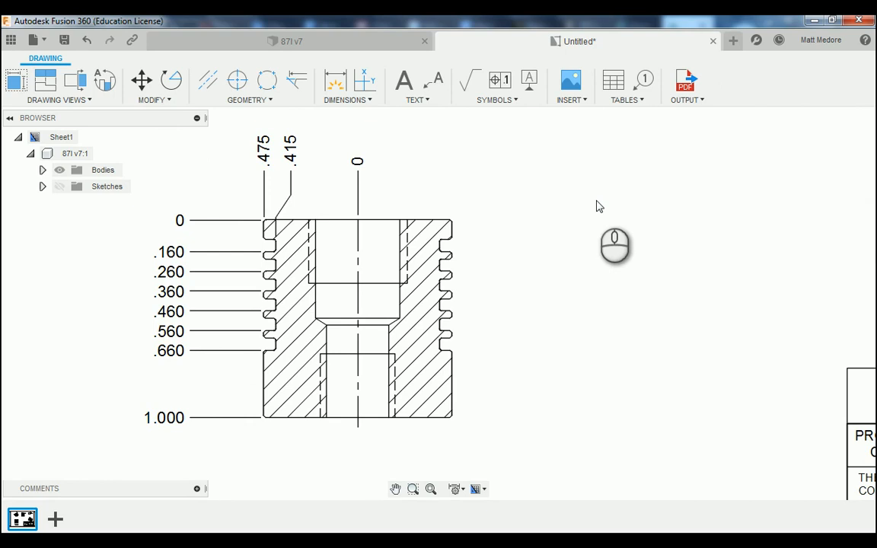
- Dimension the horizontal distance between the left and right floors of the uppermost groove in Section A-A, placing it across the groove
{"action": "key", "text": "d"}
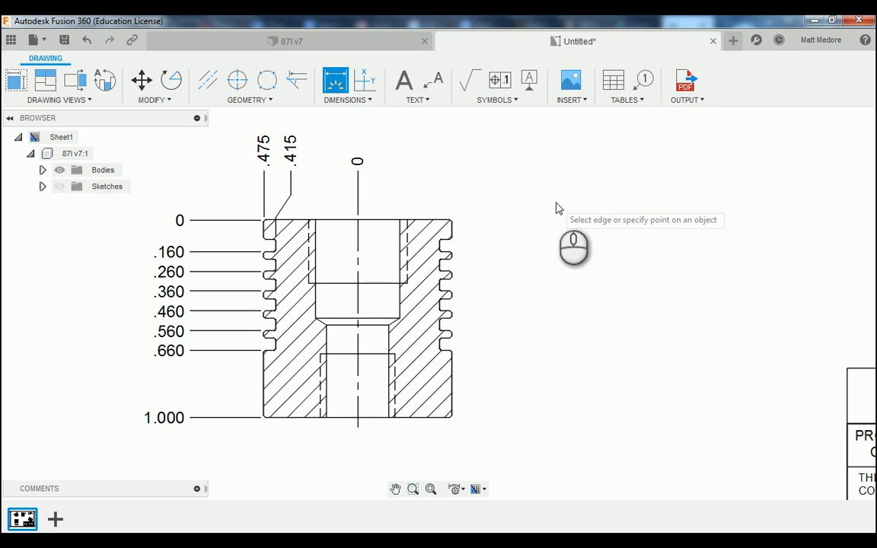
{"action": "scroll", "coordinate": [533, 221], "scroll_direction": "up", "scroll_amount": 3}
{"action": "scroll", "coordinate": [152, 265], "scroll_direction": "up", "scroll_amount": 3}
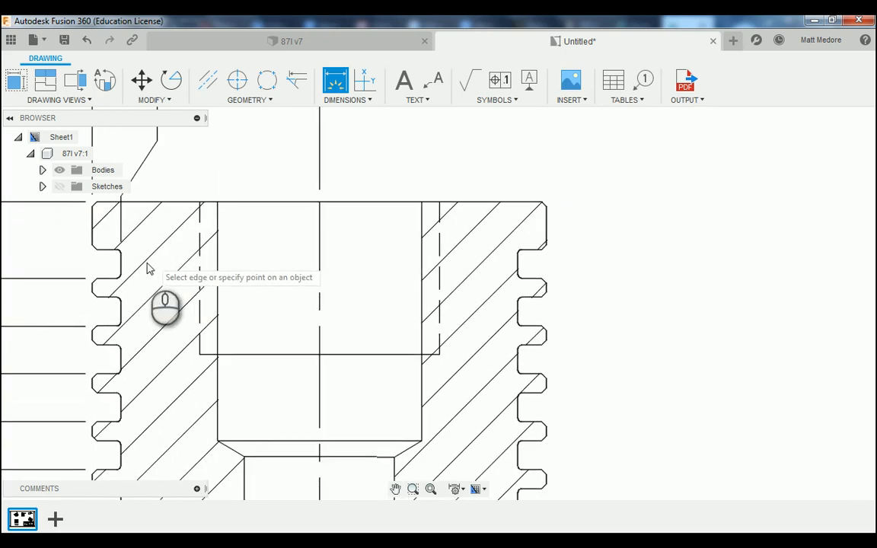
{"action": "left_click", "coordinate": [121, 267]}
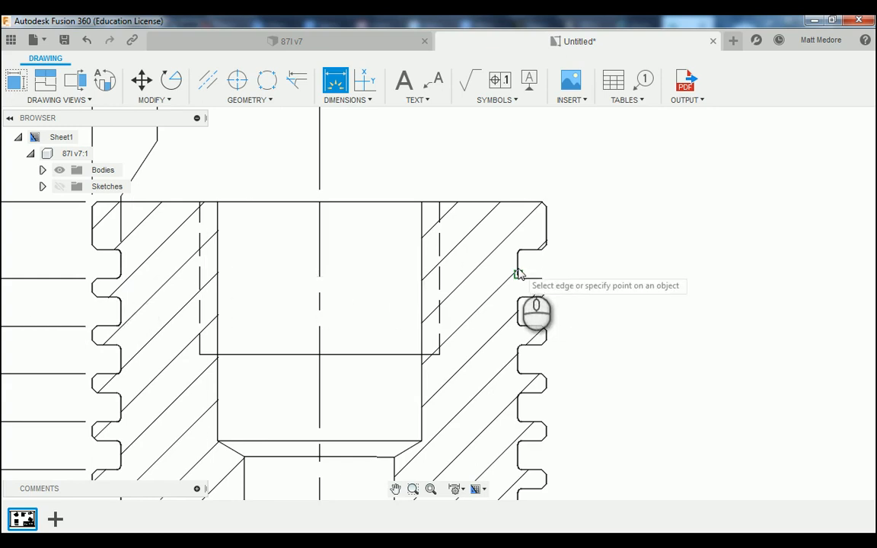
{"action": "left_click", "coordinate": [122, 264]}
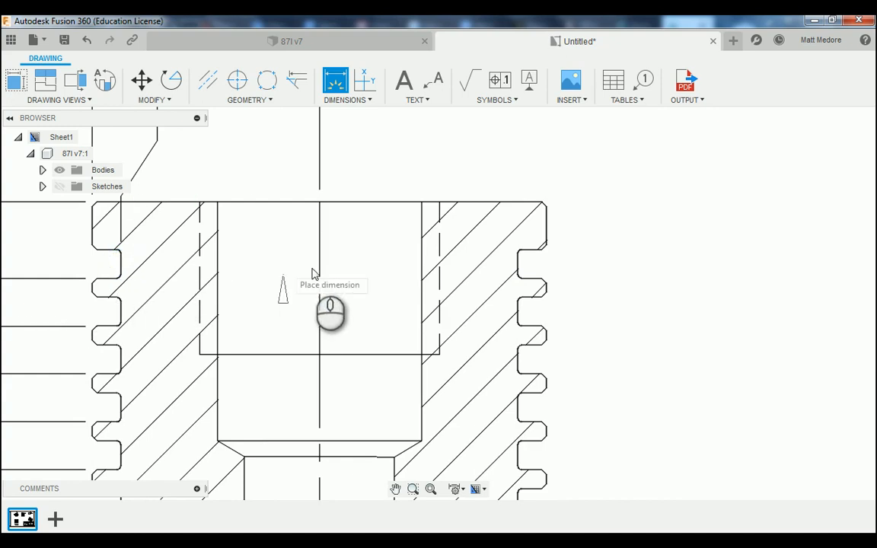
{"action": "left_click", "coordinate": [517, 265]}
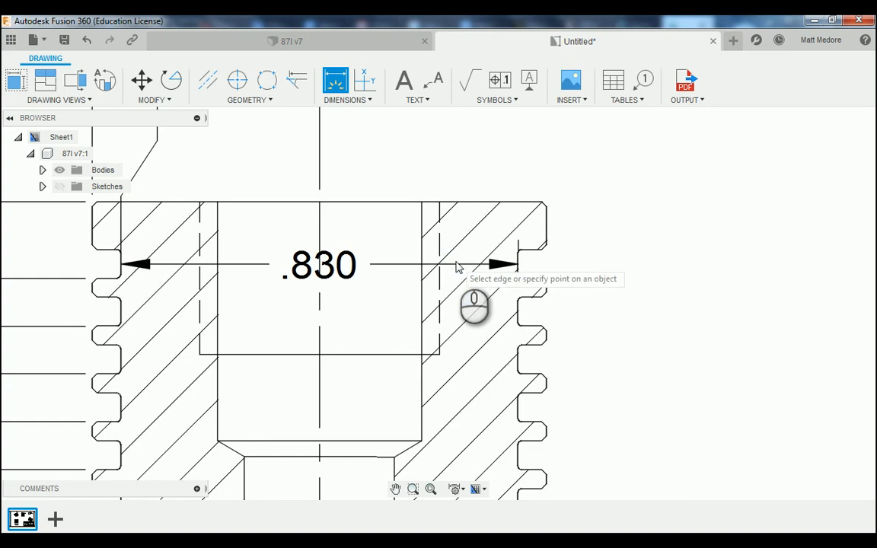
- Dimension the width of the upper bore between its side walls, placing the dimension just above the tapered shoulder
{"action": "scroll", "coordinate": [438, 259], "scroll_direction": "down", "scroll_amount": 2}
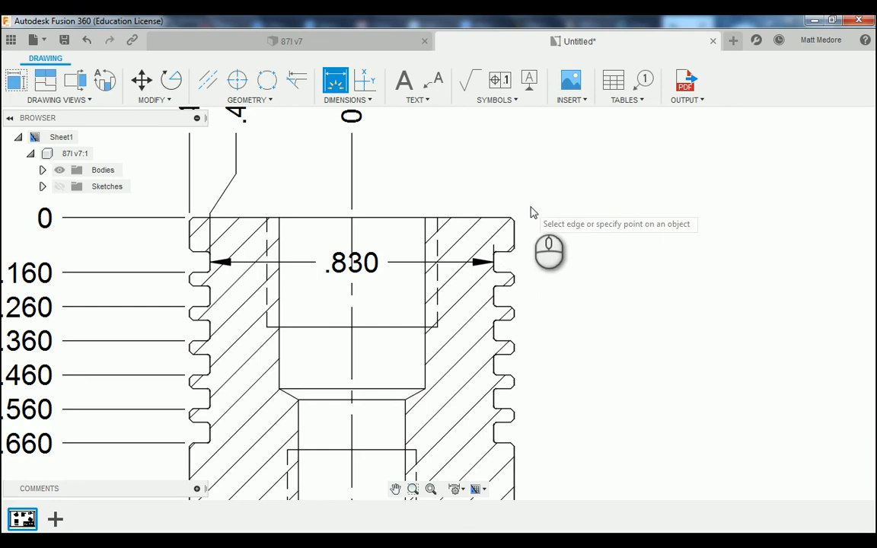
{"action": "scroll", "coordinate": [526, 190], "scroll_direction": "down", "scroll_amount": 1}
{"action": "scroll", "coordinate": [401, 402], "scroll_direction": "up", "scroll_amount": 2}
{"action": "scroll", "coordinate": [401, 402], "scroll_direction": "up", "scroll_amount": 1}
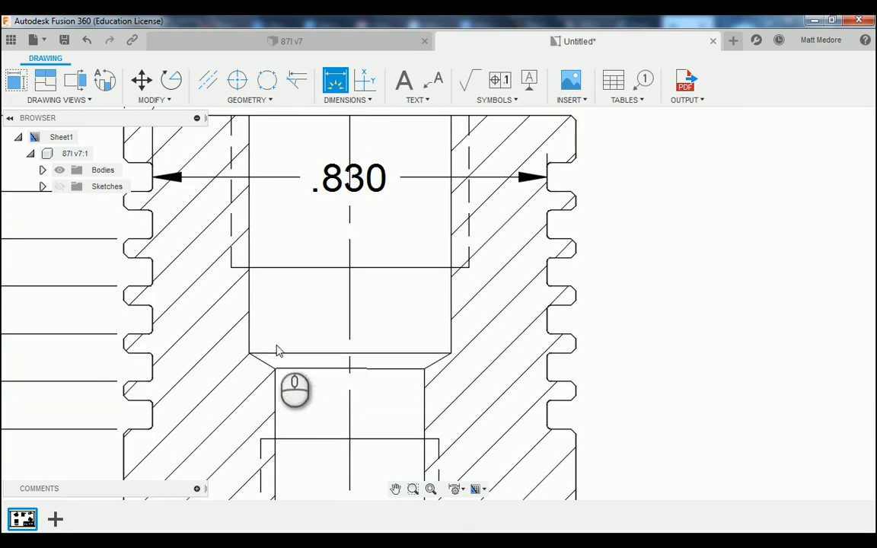
{"action": "left_click", "coordinate": [250, 320]}
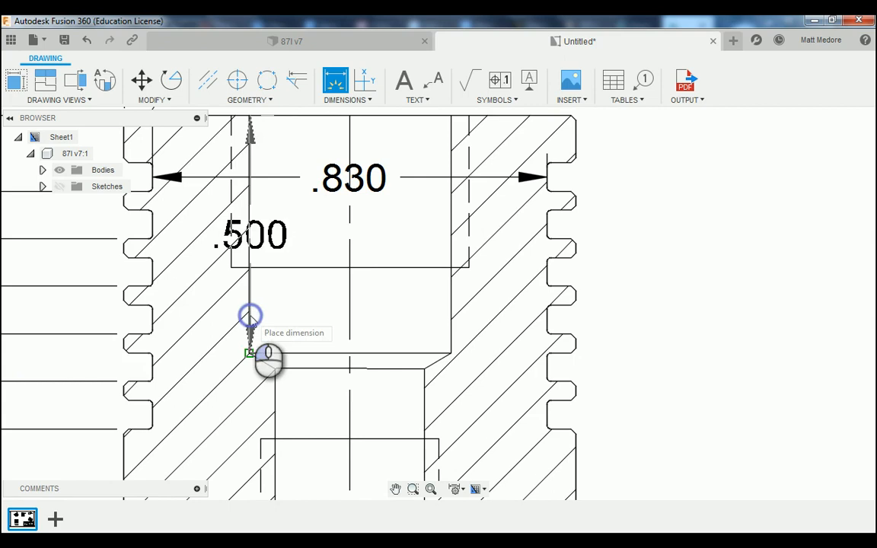
{"action": "left_click", "coordinate": [450, 318]}
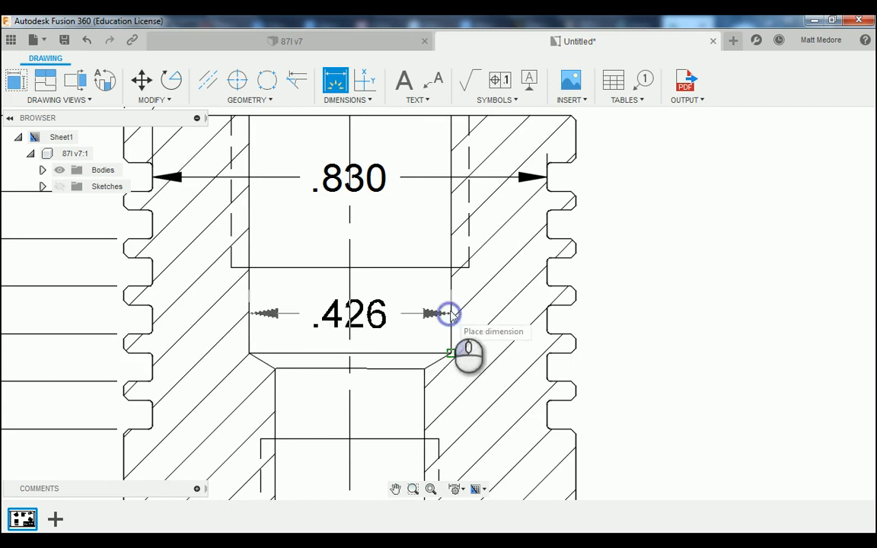
{"action": "left_click", "coordinate": [432, 304]}
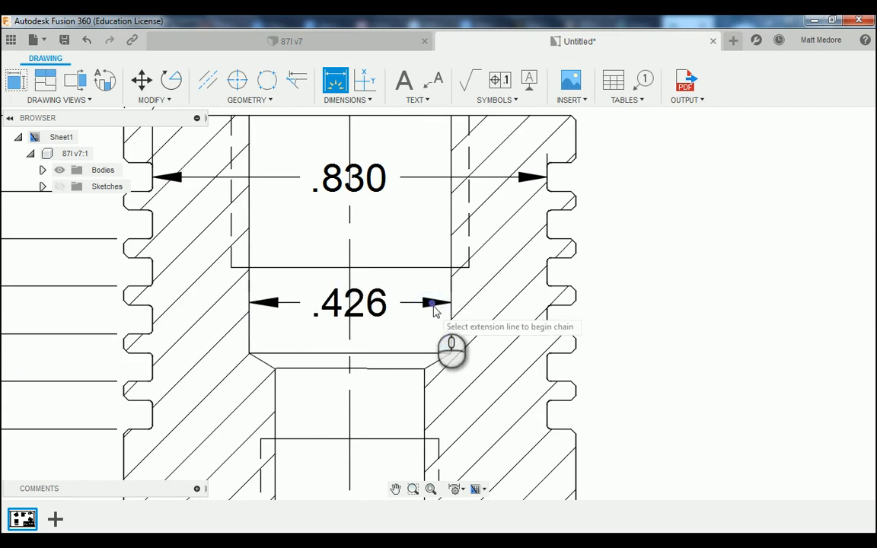
- Dimension the width of the lower bore between its side walls, placing the dimension near the lower thread's upper end
{"action": "scroll", "coordinate": [427, 298], "scroll_direction": "down", "scroll_amount": 5}
{"action": "scroll", "coordinate": [383, 372], "scroll_direction": "up", "scroll_amount": 4}
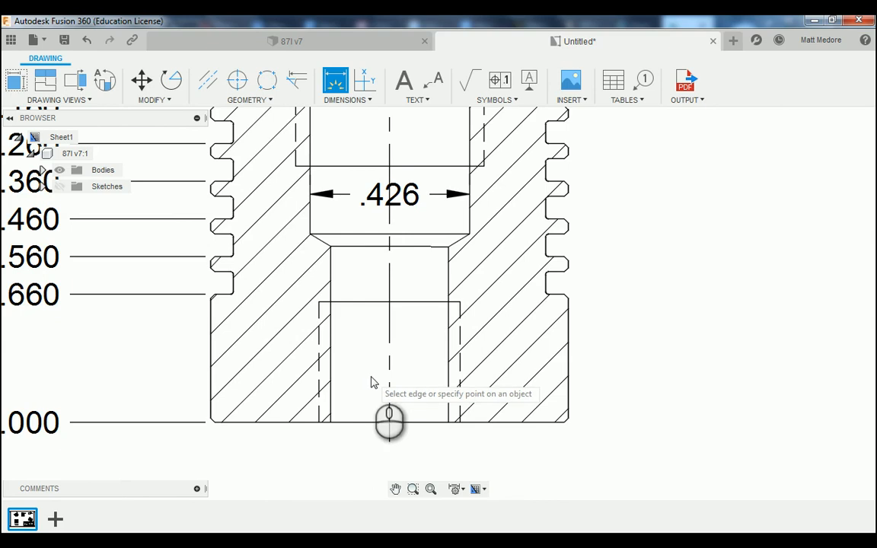
{"action": "left_click", "coordinate": [331, 373]}
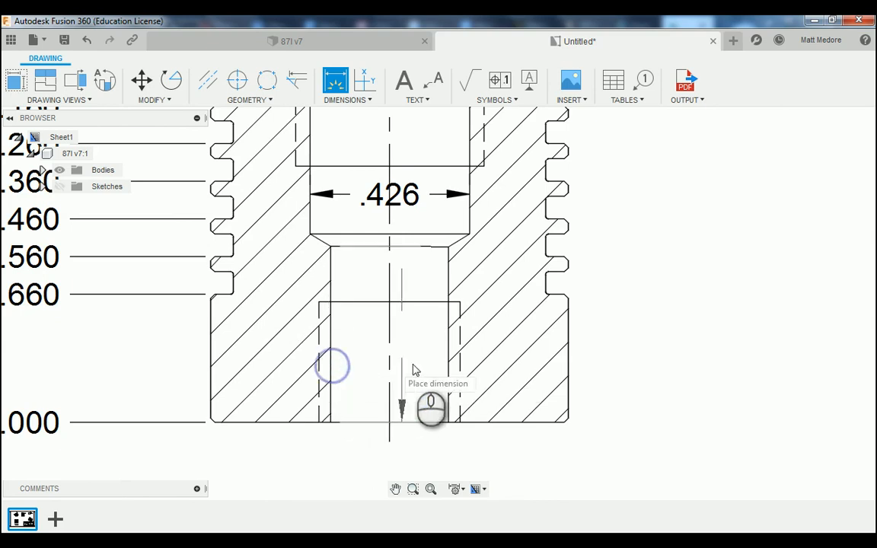
{"action": "left_click", "coordinate": [447, 368]}
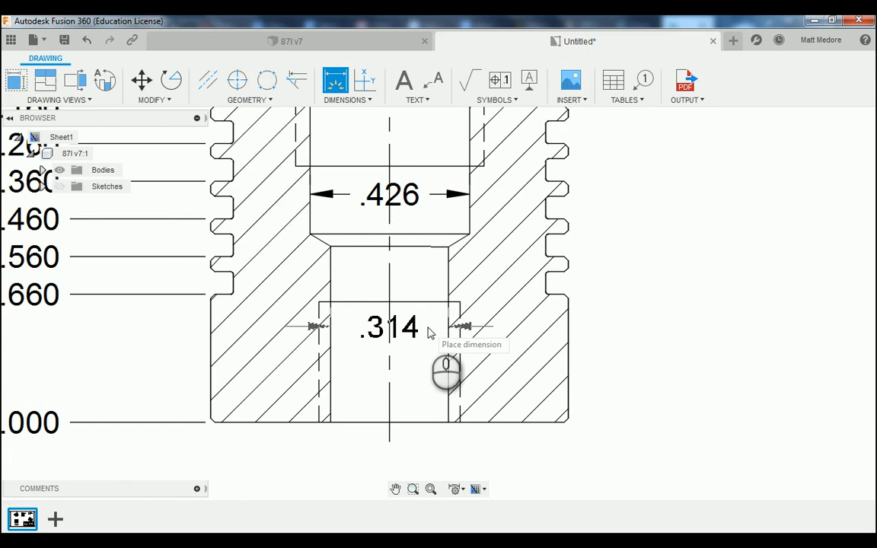
{"action": "left_click", "coordinate": [428, 330]}
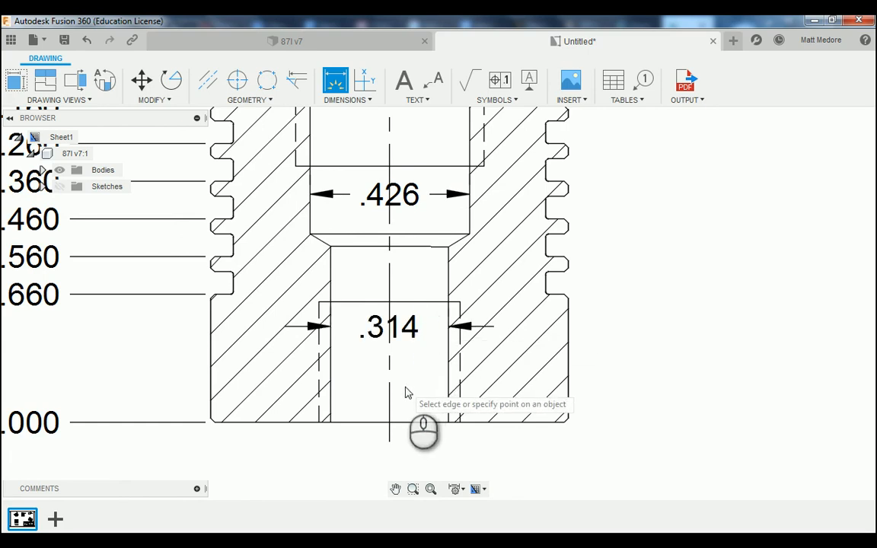
- Dimension the section's overall width from its lower outer edge, placing it below the lower bore's dimension, and finish the dimension command
{"action": "scroll", "coordinate": [457, 386], "scroll_direction": "down", "scroll_amount": 3}
{"action": "scroll", "coordinate": [456, 386], "scroll_direction": "down", "scroll_amount": 1}
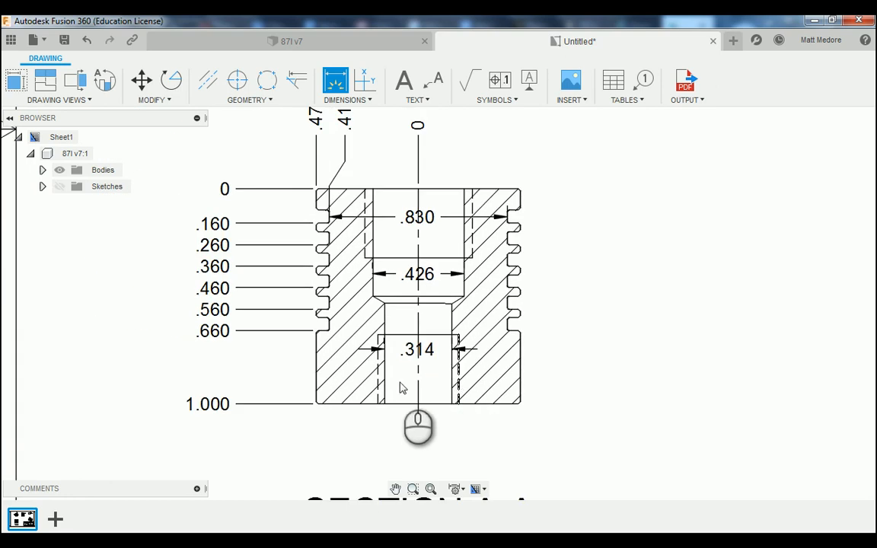
{"action": "scroll", "coordinate": [402, 386], "scroll_direction": "up", "scroll_amount": 2}
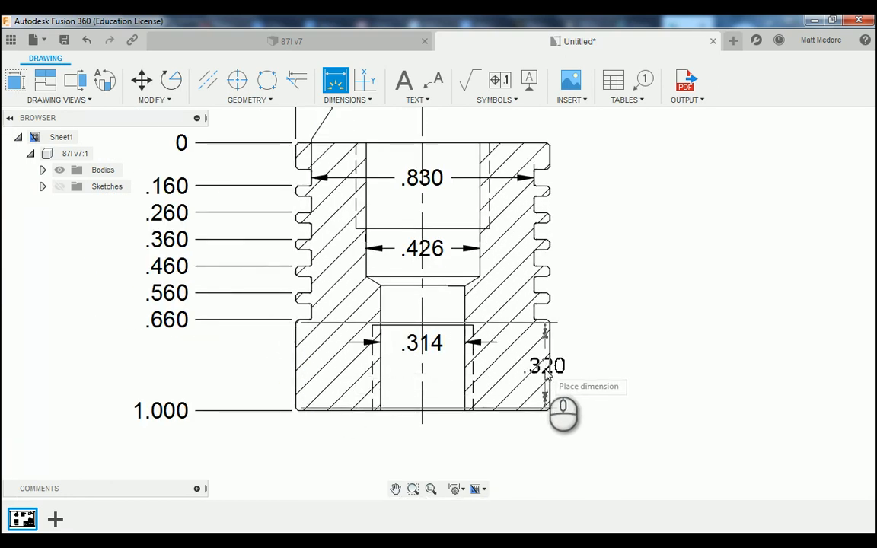
{"action": "left_click", "coordinate": [548, 368]}
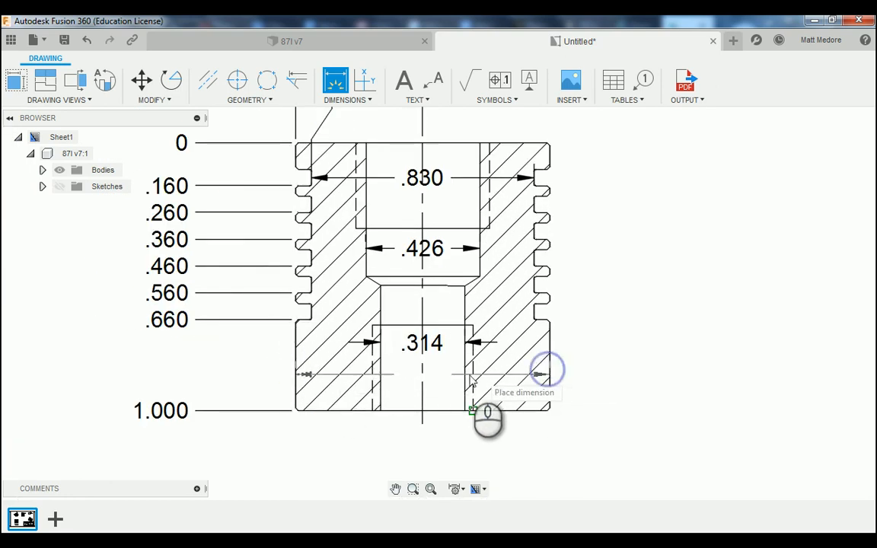
{"action": "left_click", "coordinate": [430, 381]}
{"action": "scroll", "coordinate": [364, 439], "scroll_direction": "down", "scroll_amount": 2}
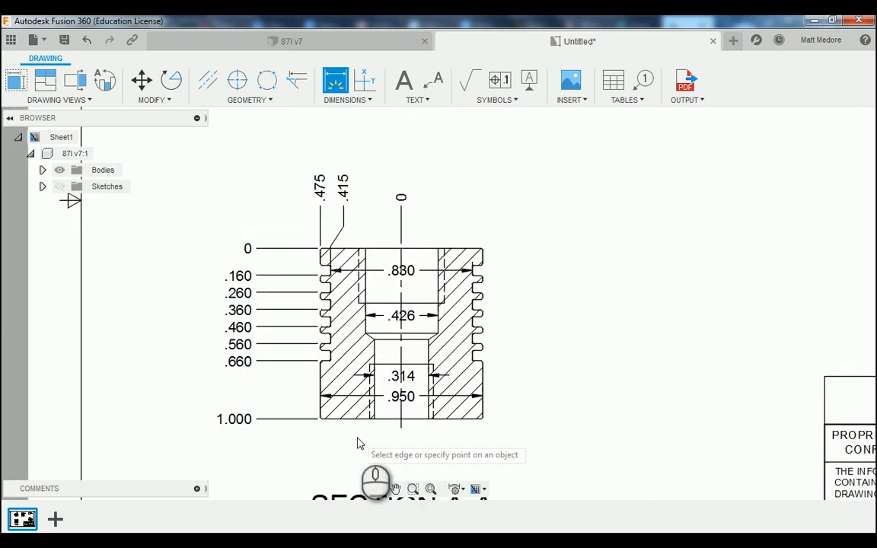
{"action": "scroll", "coordinate": [446, 448], "scroll_direction": "up", "scroll_amount": 3}
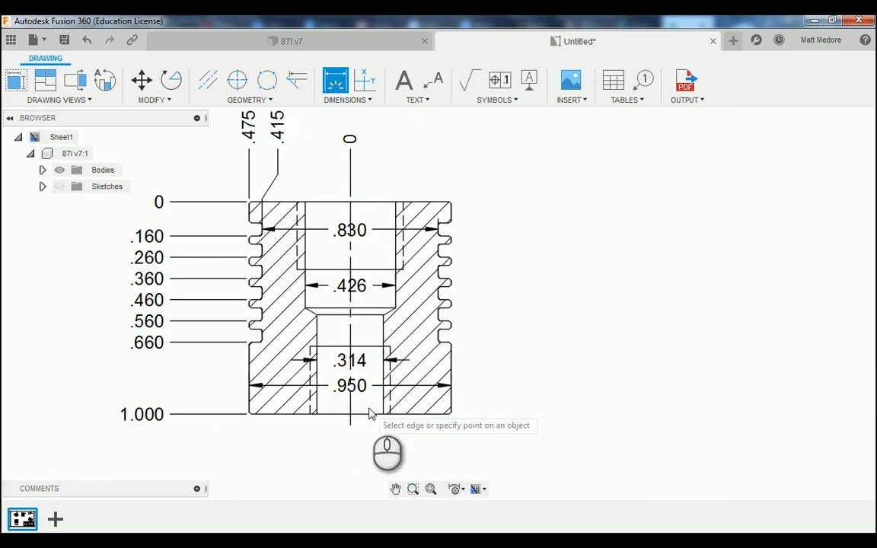
{"action": "right_click", "coordinate": [541, 175]}
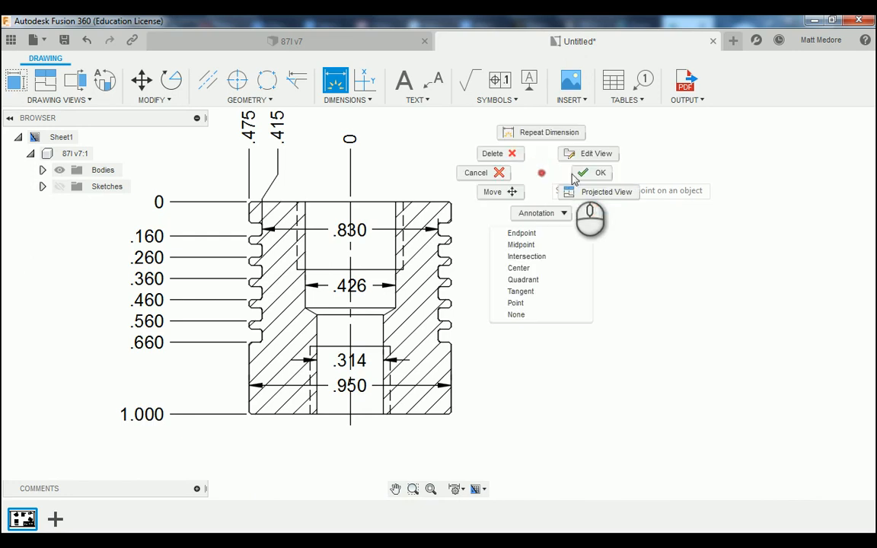
{"action": "left_click", "coordinate": [571, 172]}
- Move the groove-floor and upper-bore dimension texts straight out to the right of the section, aligned in one column
{"action": "left_click", "coordinate": [365, 231]}
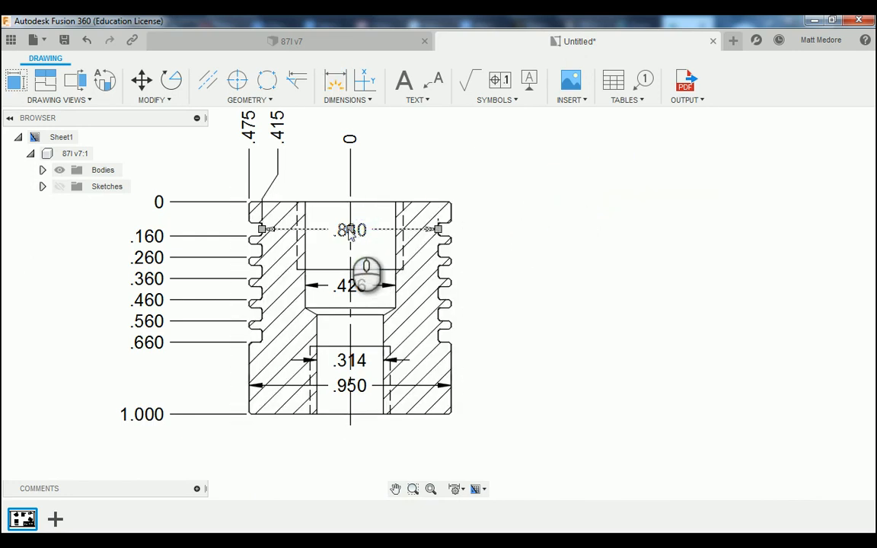
{"action": "left_click", "coordinate": [349, 229]}
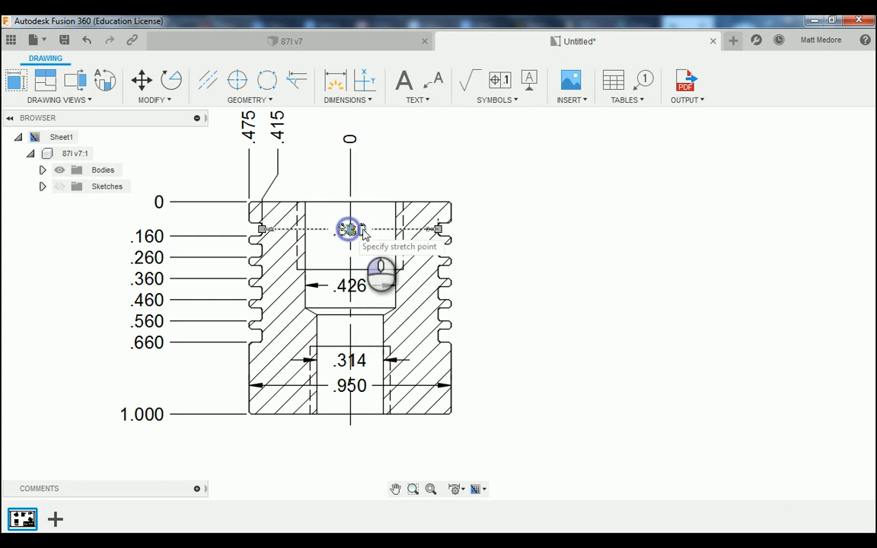
{"action": "left_click", "coordinate": [521, 238]}
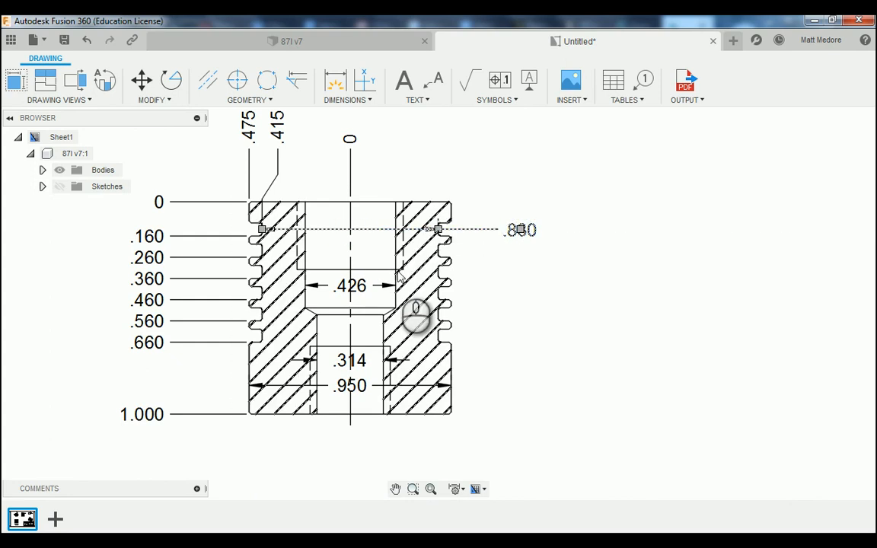
{"action": "left_click", "coordinate": [350, 285]}
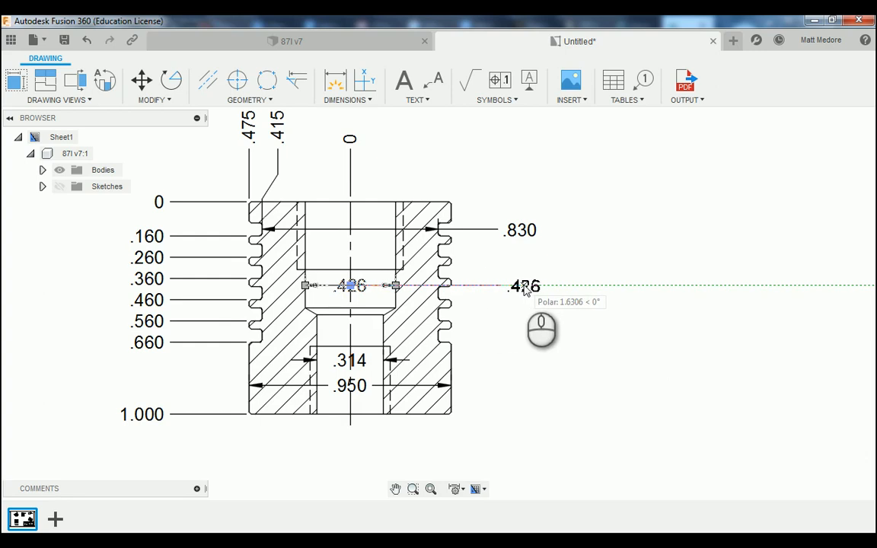
{"action": "left_click", "coordinate": [521, 285]}
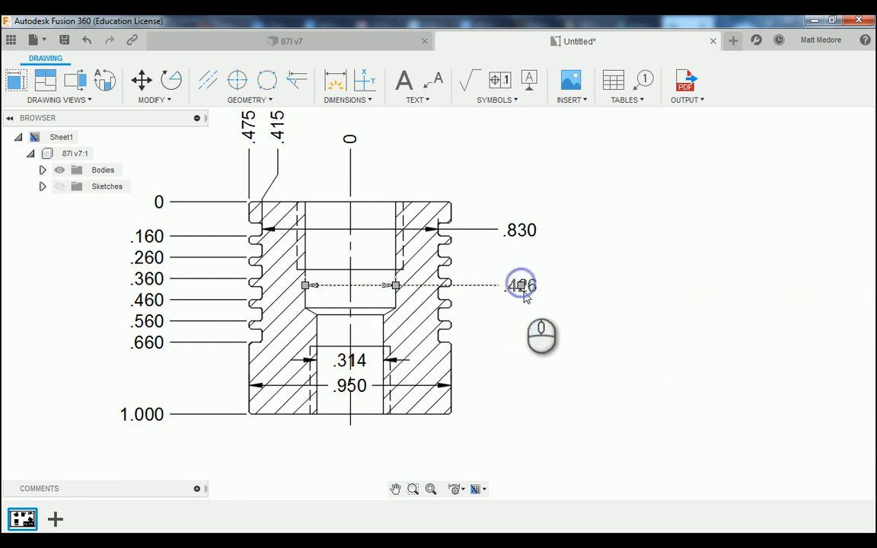
- Move the lower-bore and overall-width dimension texts out to the right of the section, beneath the upper two
{"action": "left_click", "coordinate": [359, 362]}
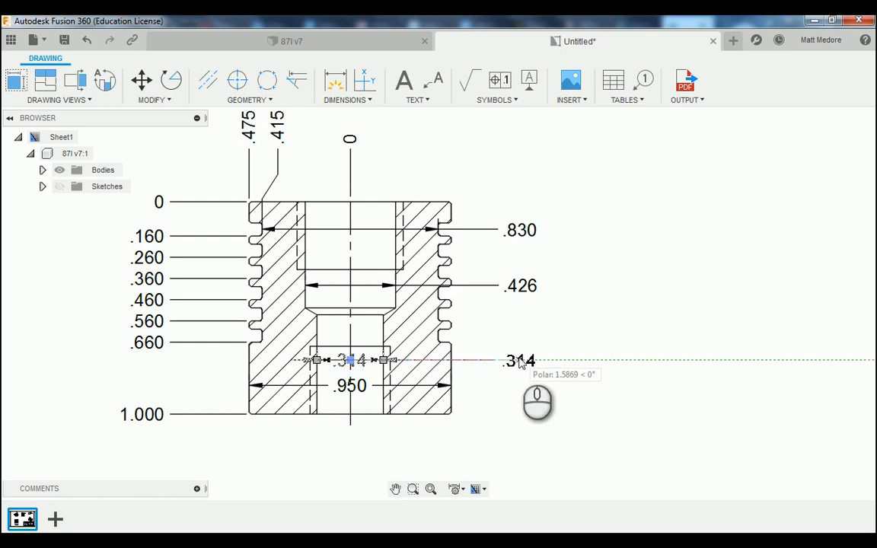
{"action": "left_click", "coordinate": [523, 361]}
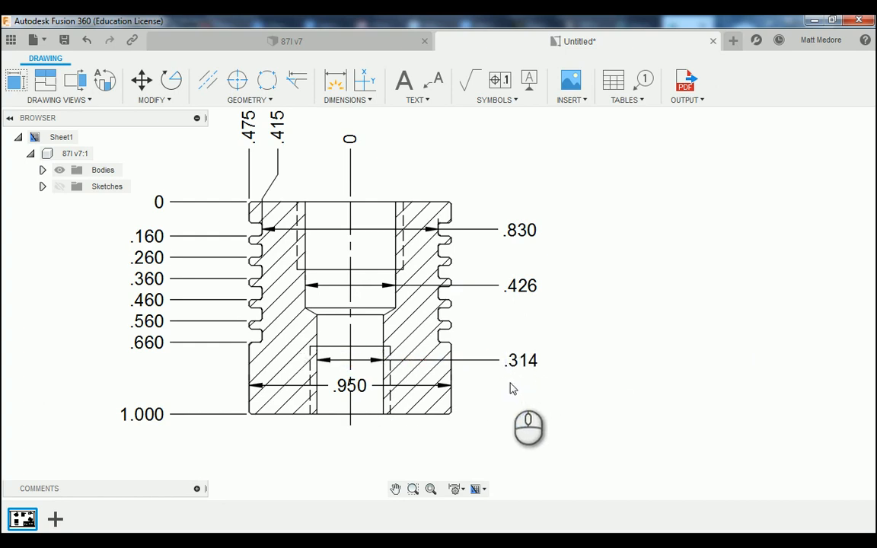
{"action": "left_click", "coordinate": [346, 387]}
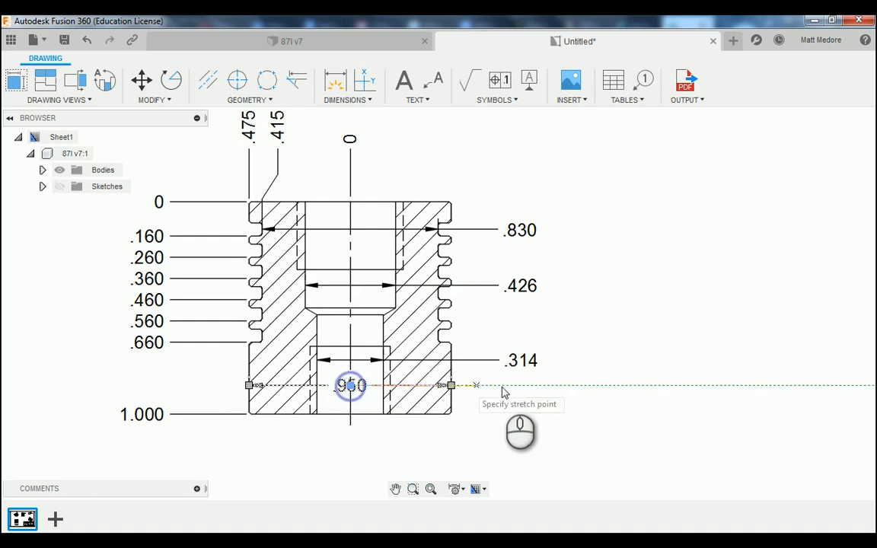
{"action": "left_click", "coordinate": [524, 387]}
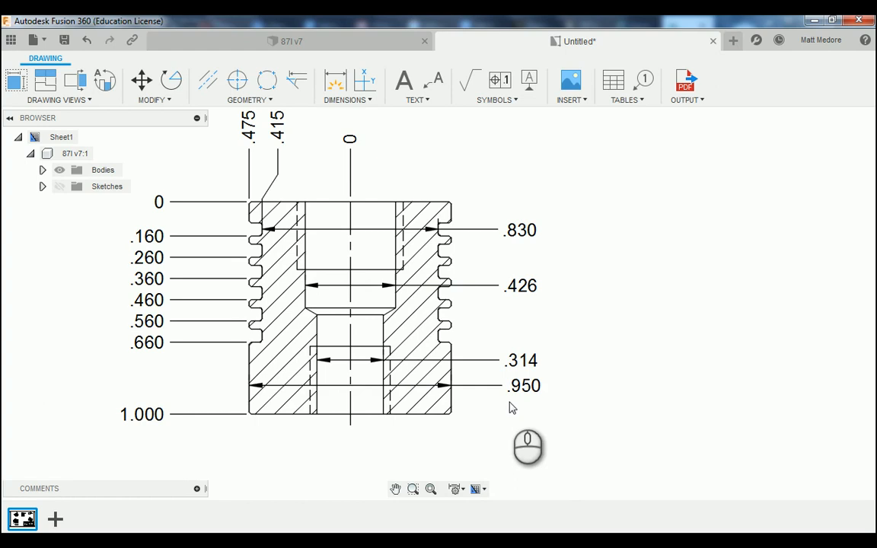
- Shift the overall-width dimension text horizontally to line it up with the texts above, and clear the selection
{"action": "left_click", "coordinate": [524, 386]}
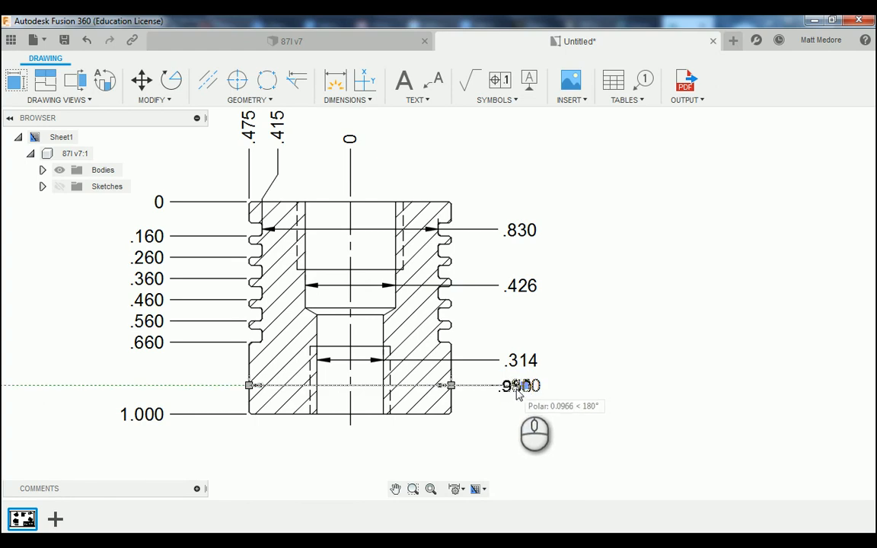
{"action": "left_click", "coordinate": [520, 390]}
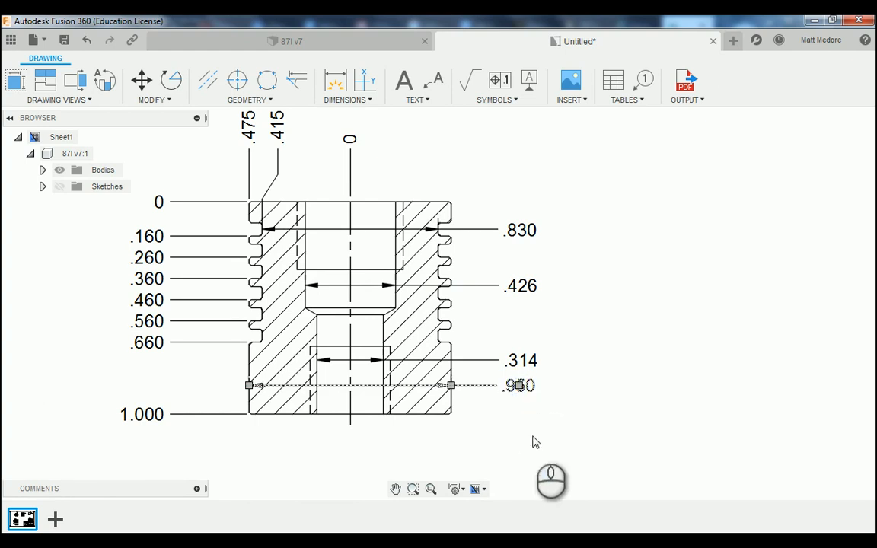
{"action": "left_click", "coordinate": [519, 389]}
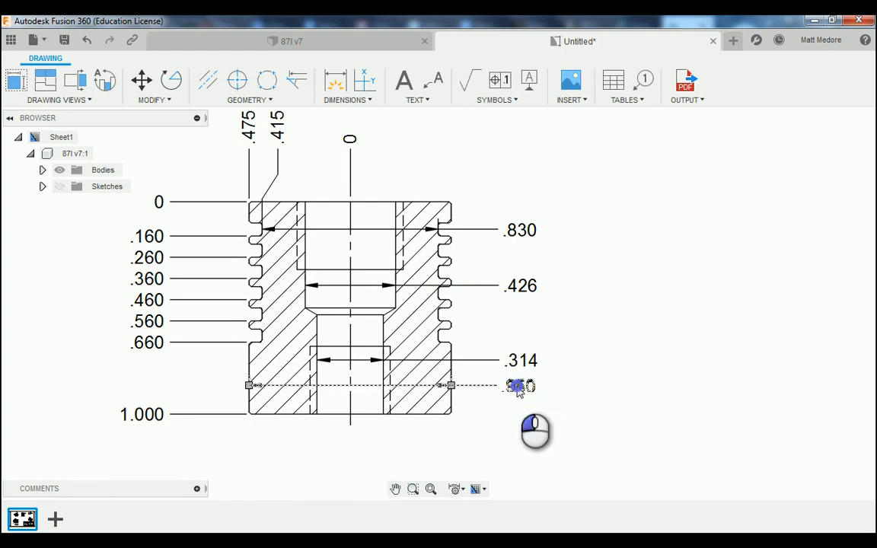
{"action": "left_click", "coordinate": [523, 387]}
{"action": "left_click", "coordinate": [526, 447]}
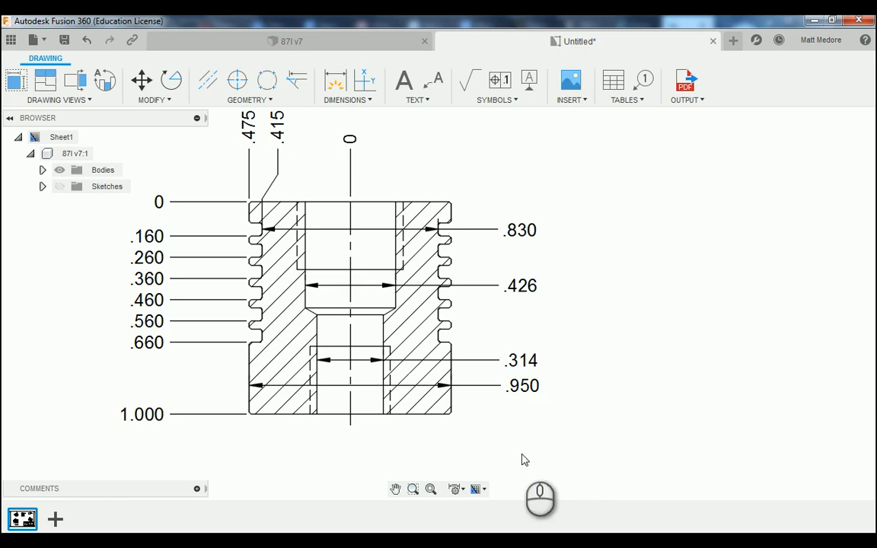
- Add a diameter symbol before the lower bore's dimension value and the word THRU after it
{"action": "double_click", "coordinate": [529, 361]}
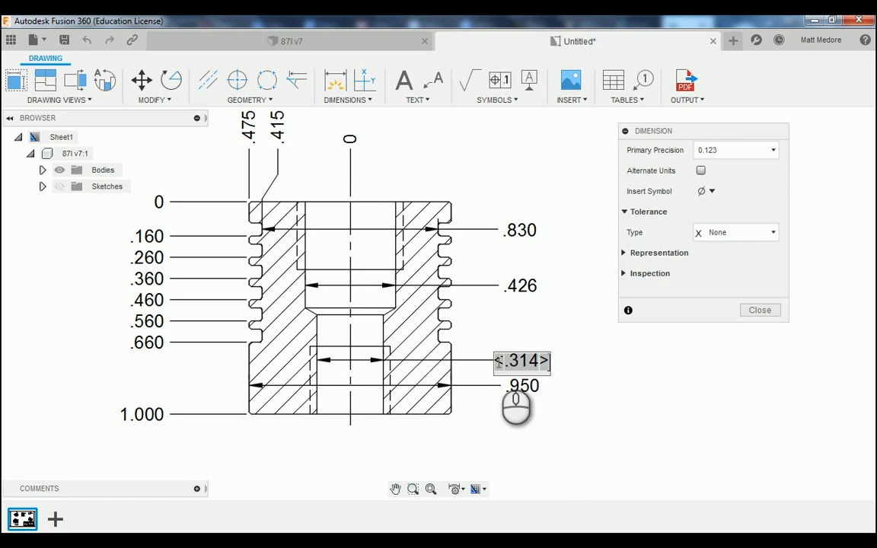
{"action": "left_click", "coordinate": [708, 192]}
{"action": "left_click", "coordinate": [706, 212]}
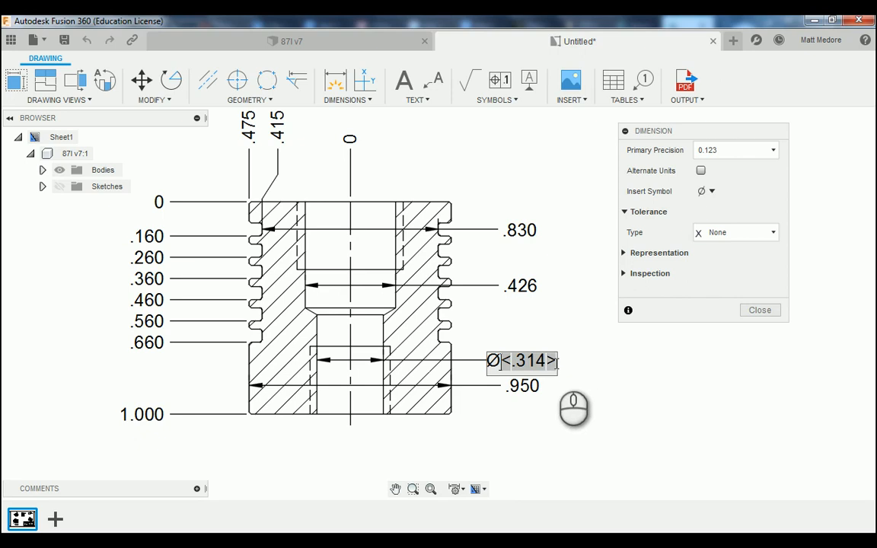
{"action": "left_click", "coordinate": [558, 362]}
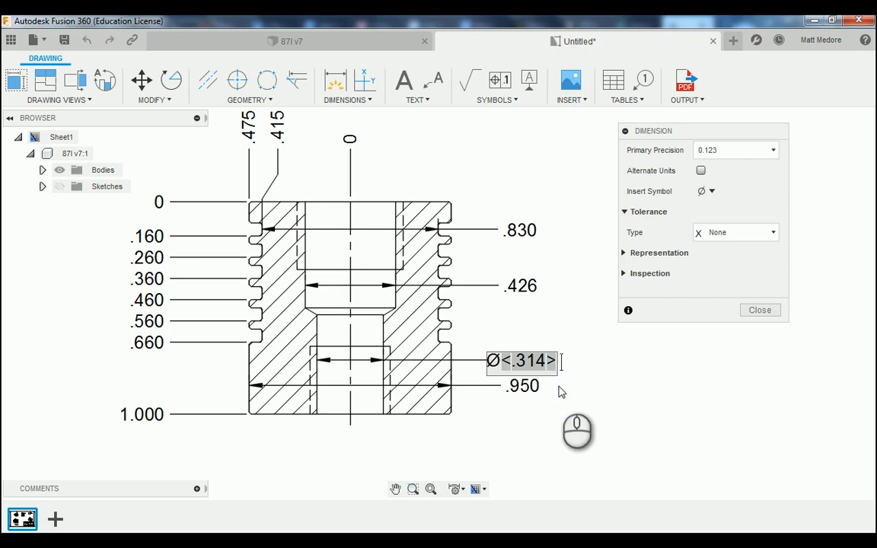
{"action": "type", "text": "THRU"}
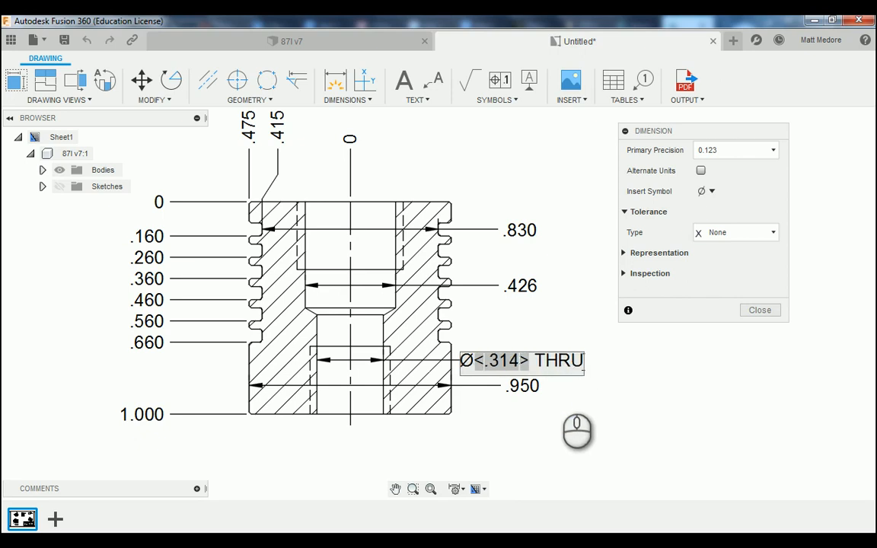
{"action": "left_click", "coordinate": [561, 391]}
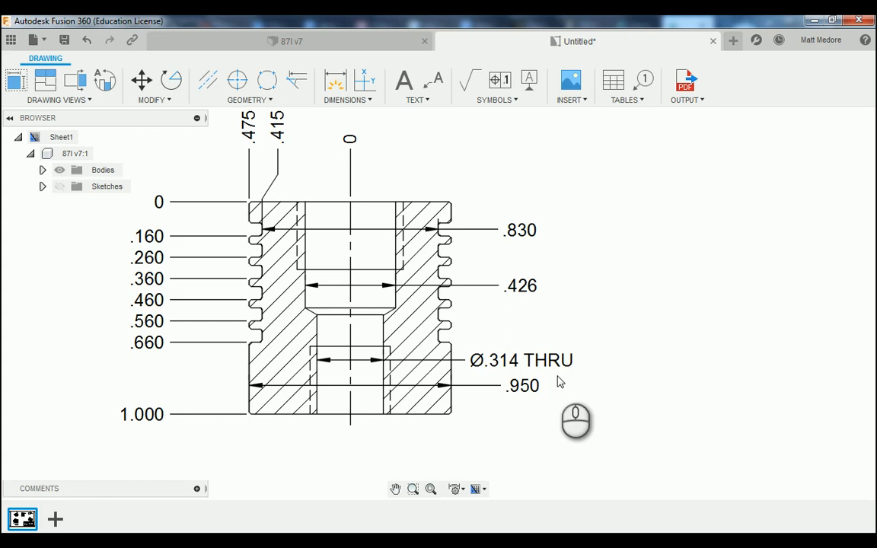
- Shift the lower-bore THRU dimension text horizontally outward to line its start up with the dimension texts above
{"action": "left_click", "coordinate": [480, 359]}
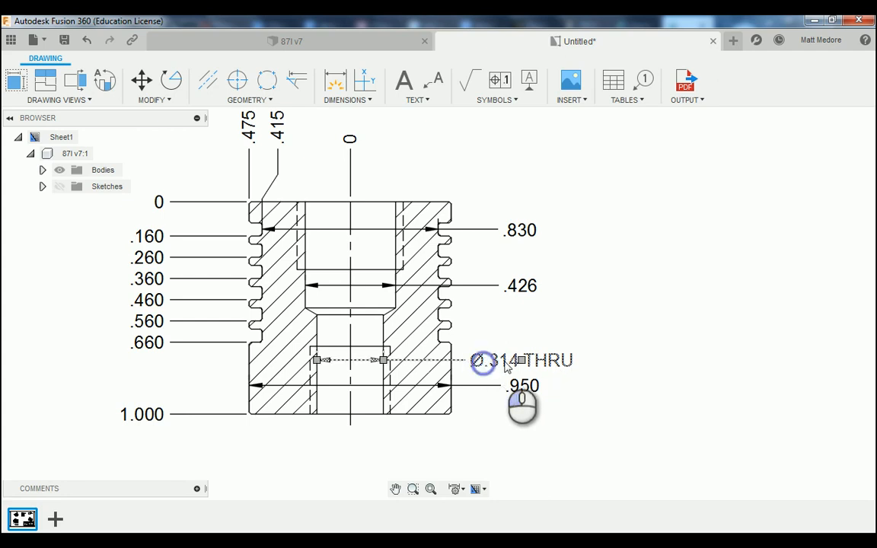
{"action": "left_click", "coordinate": [521, 360]}
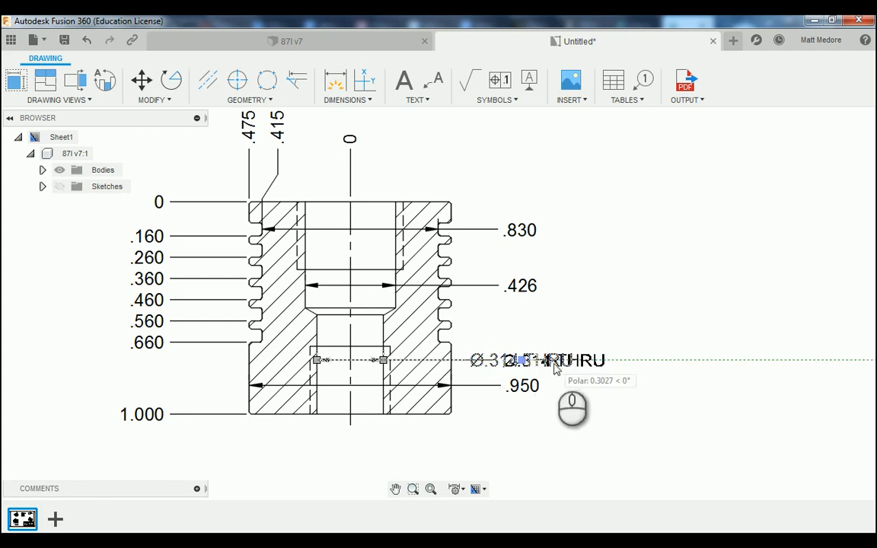
{"action": "left_click", "coordinate": [556, 364]}
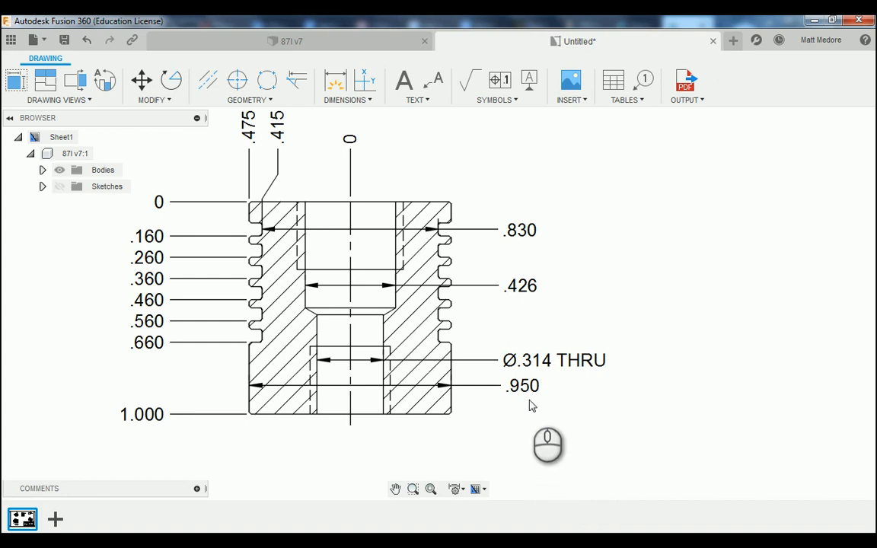
- Add a diameter symbol before the overall-width dimension's value and finish editing it
{"action": "double_click", "coordinate": [510, 388]}
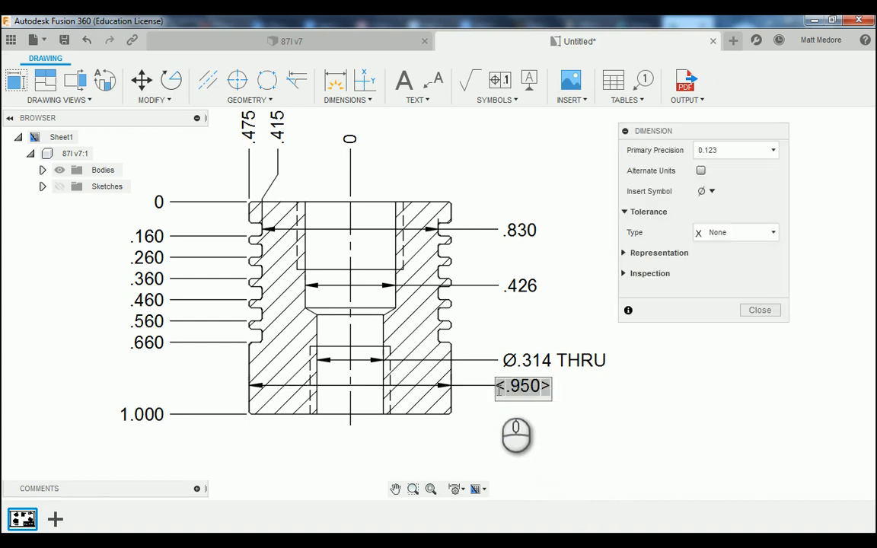
{"action": "left_click", "coordinate": [706, 191]}
{"action": "left_click", "coordinate": [705, 210]}
{"action": "left_click", "coordinate": [761, 310]}
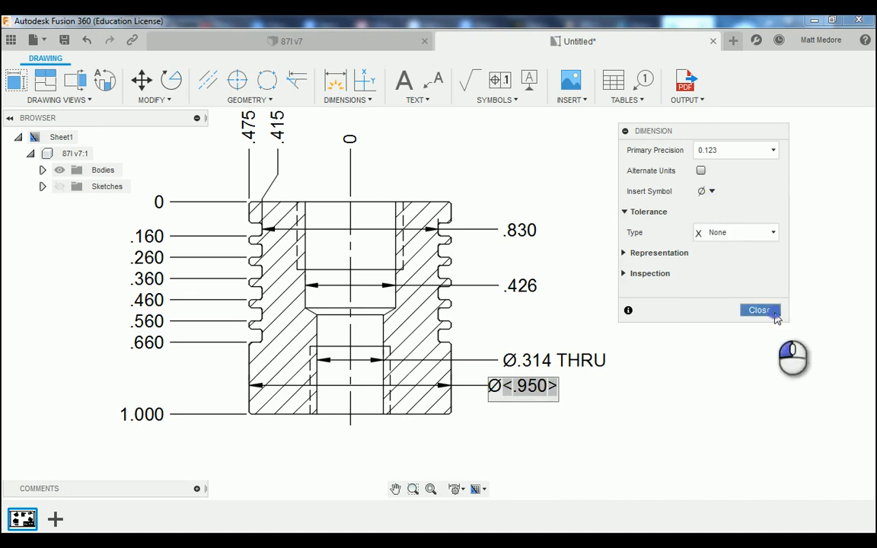
- Open the upper bore's dimension for editing and insert a diameter symbol before its value
{"action": "scroll", "coordinate": [704, 398], "scroll_direction": "down", "scroll_amount": 1}
{"action": "scroll", "coordinate": [533, 297], "scroll_direction": "up", "scroll_amount": 2}
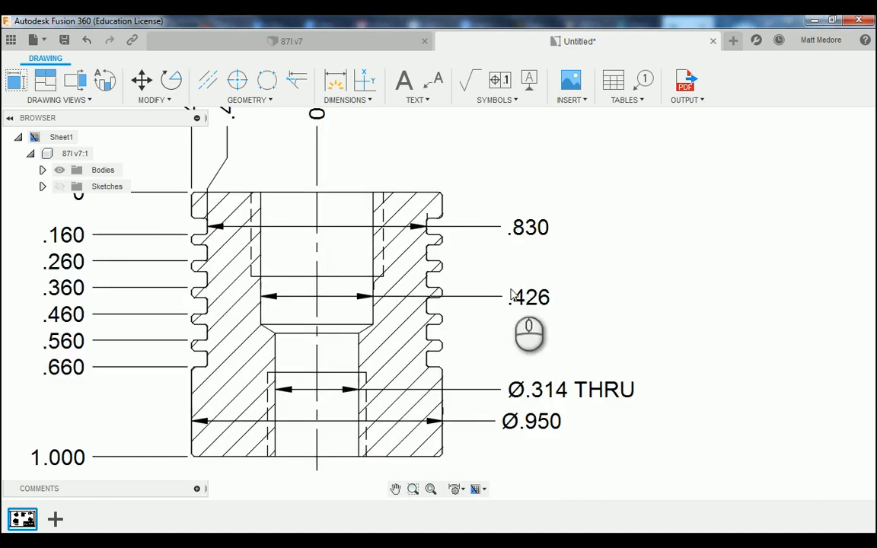
{"action": "scroll", "coordinate": [576, 295], "scroll_direction": "up", "scroll_amount": 3}
{"action": "scroll", "coordinate": [571, 289], "scroll_direction": "up", "scroll_amount": 1}
{"action": "scroll", "coordinate": [484, 322], "scroll_direction": "down", "scroll_amount": 1}
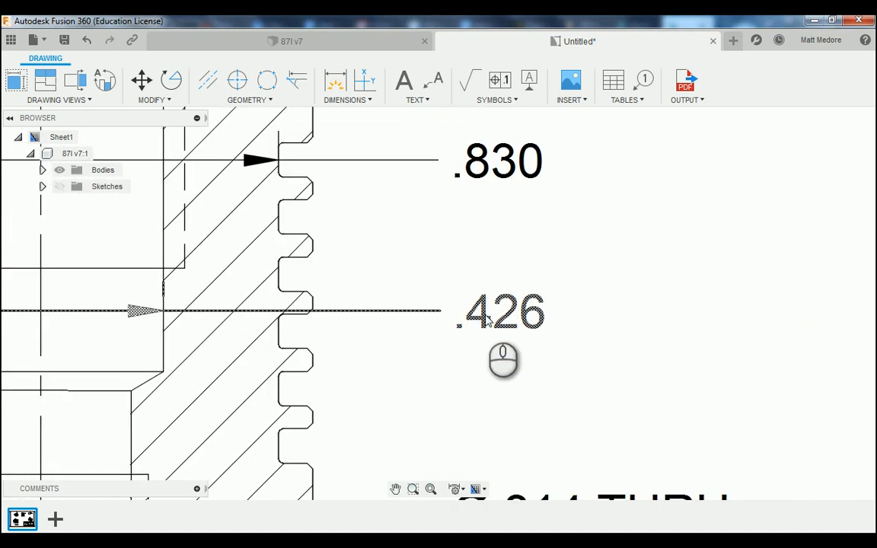
{"action": "double_click", "coordinate": [473, 311]}
{"action": "left_click", "coordinate": [430, 311]}
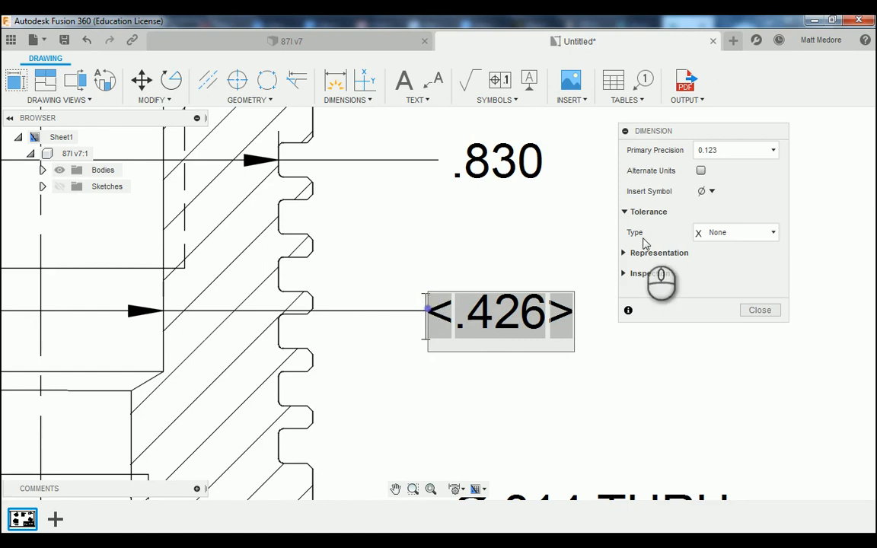
{"action": "left_click", "coordinate": [704, 191]}
{"action": "left_click", "coordinate": [703, 212]}
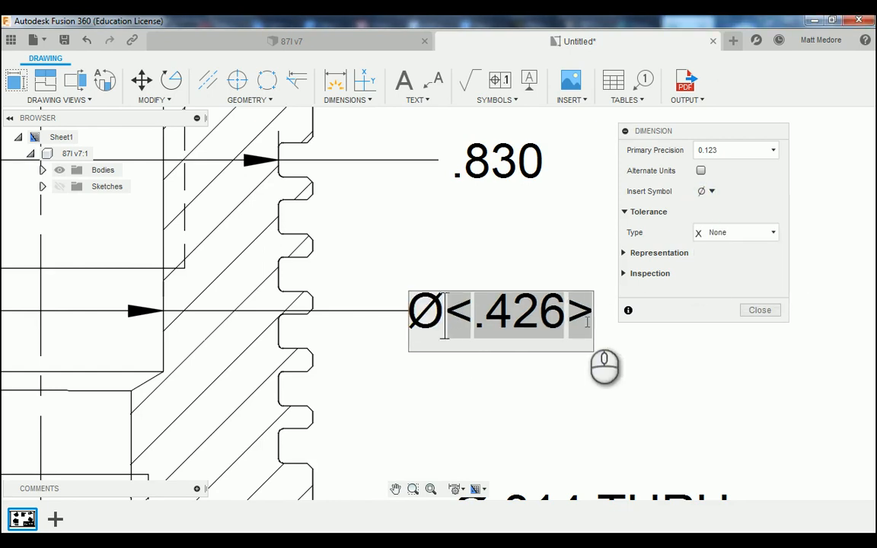
- Append "X .500" and a depth symbol after the upper bore's diameter value
{"action": "left_click", "coordinate": [590, 320]}
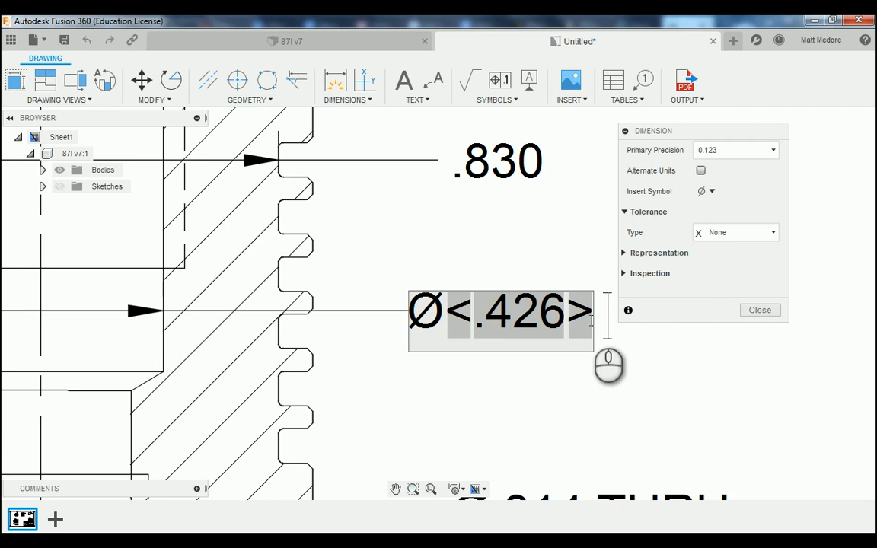
{"action": "type", "text": "X"}
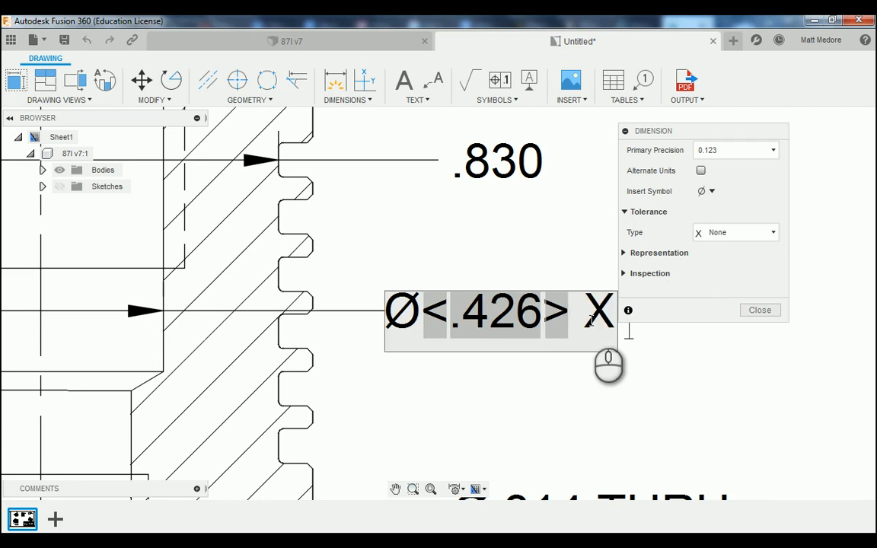
{"action": "type", "text": " .500"}
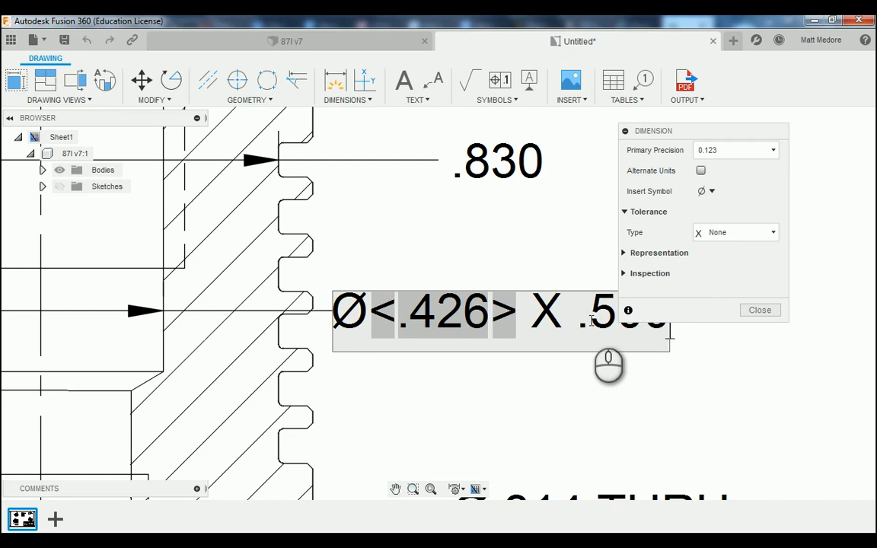
{"action": "left_click_drag", "start_coordinate": [687, 134], "coordinate": [774, 132]}
{"action": "left_click", "coordinate": [792, 186]}
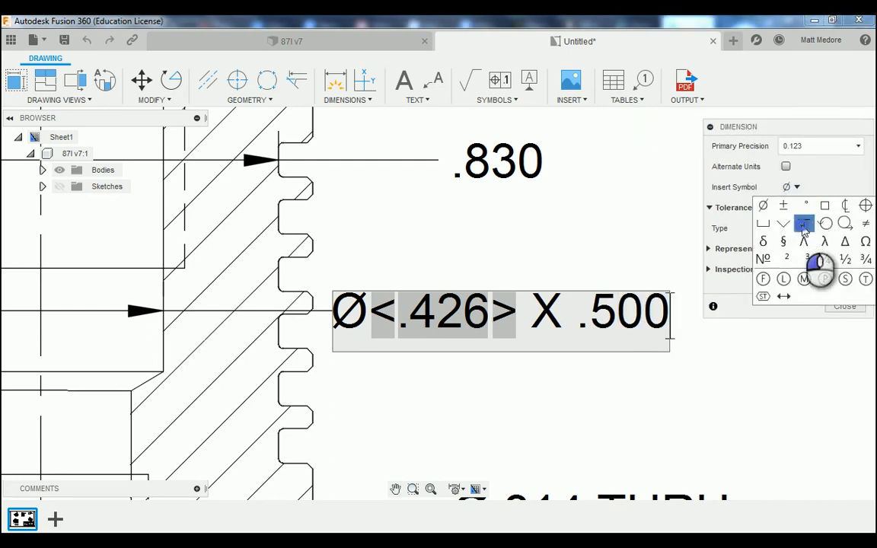
{"action": "left_click", "coordinate": [804, 225]}
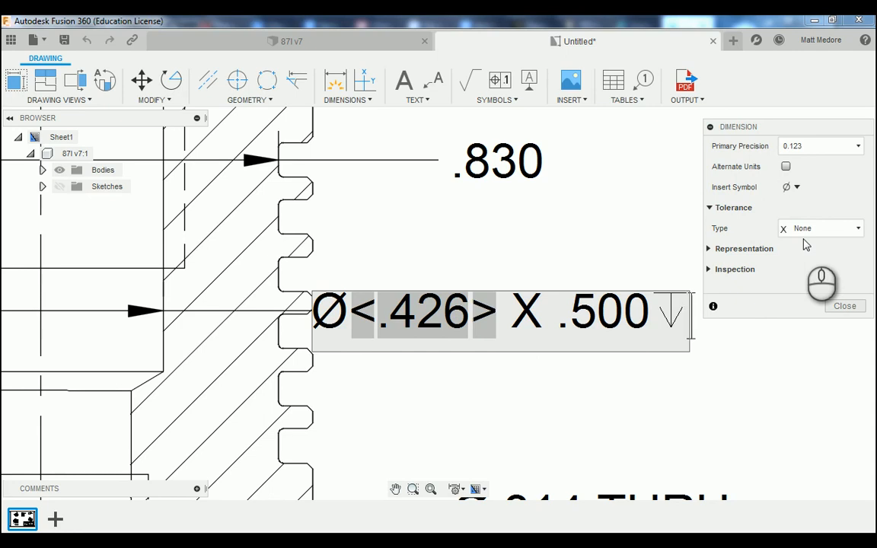
- Add a second line reading 140° to the upper bore's dimension text, and leave any active dimension command
{"action": "type", "text": "1"}
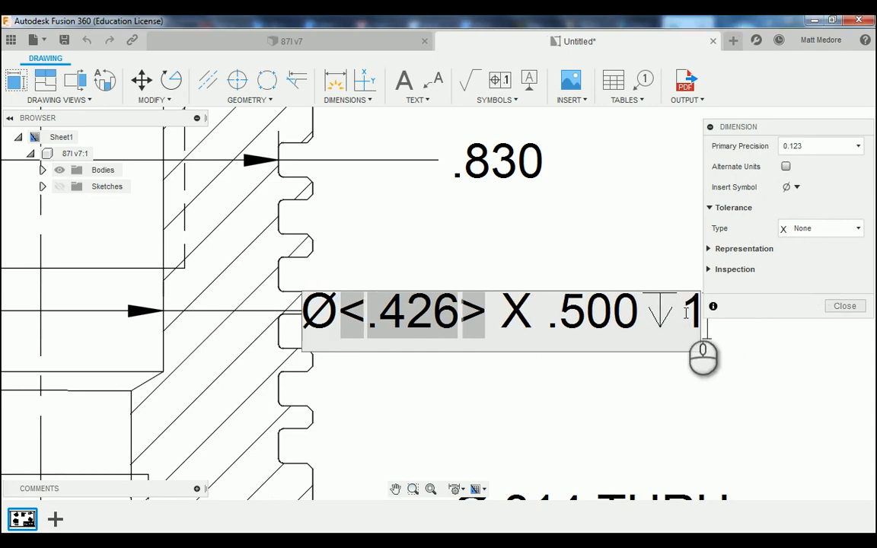
{"action": "key", "text": "BackSpace"}
{"action": "key", "text": "Return"}
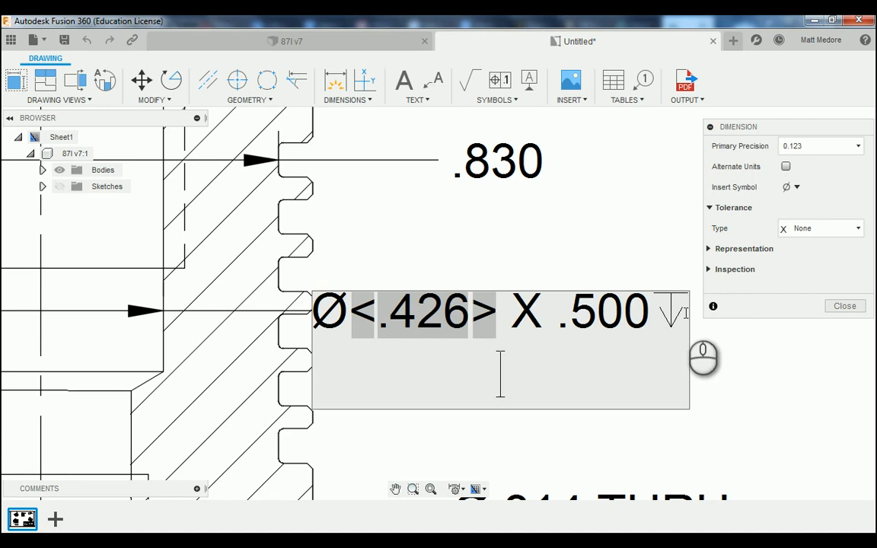
{"action": "type", "text": "140"}
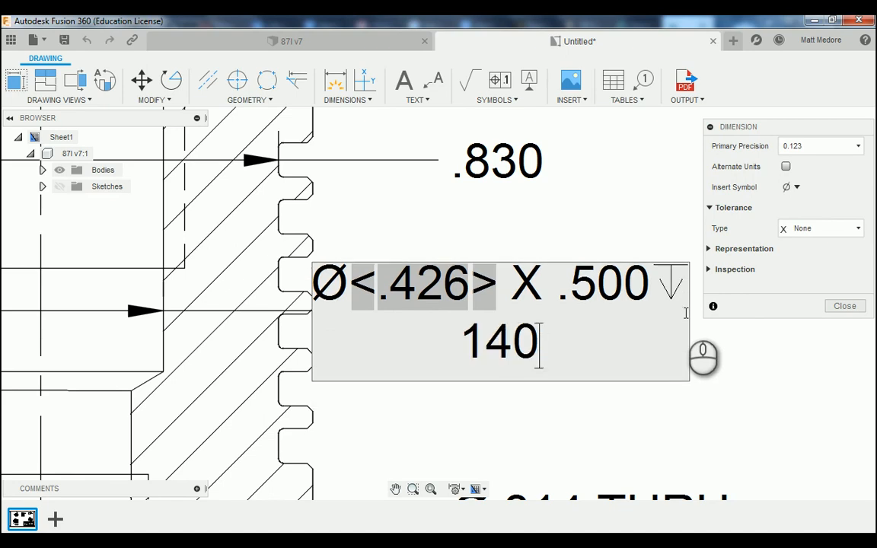
{"action": "left_click", "coordinate": [792, 187]}
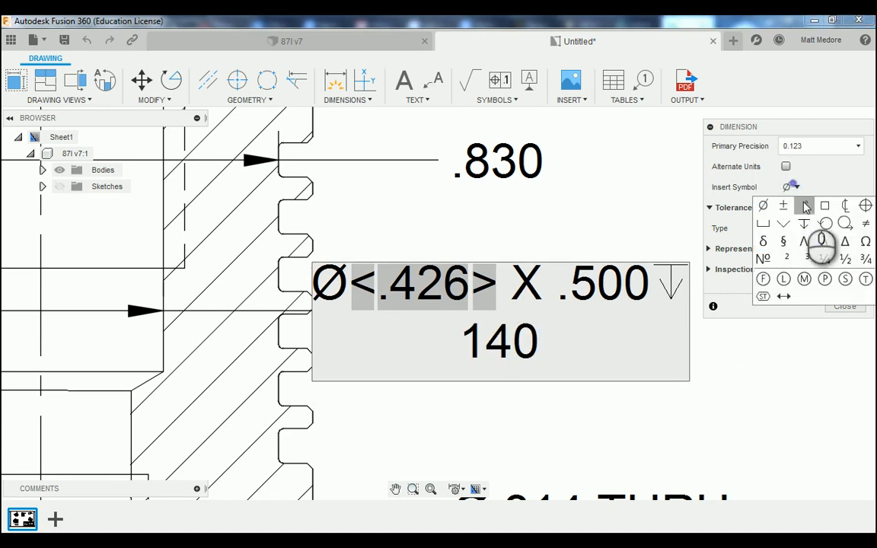
{"action": "left_click", "coordinate": [807, 206]}
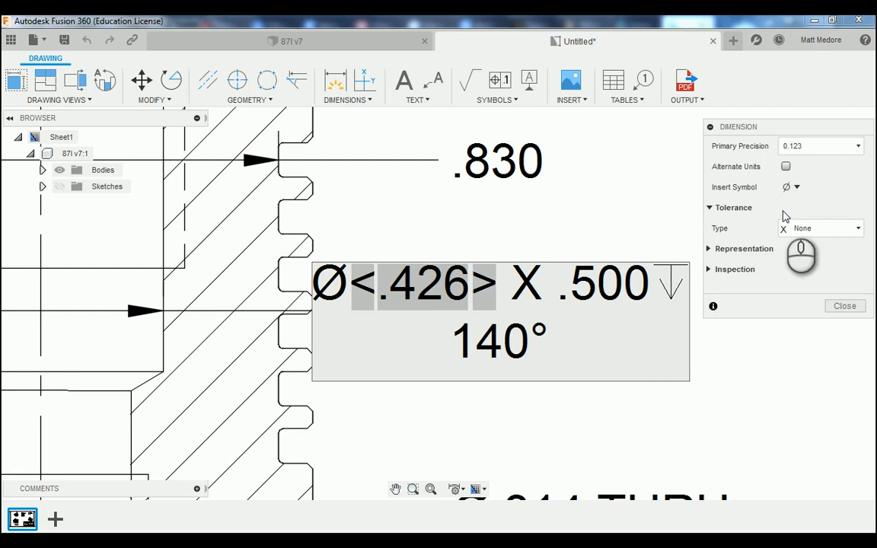
{"action": "key", "text": "Escape"}
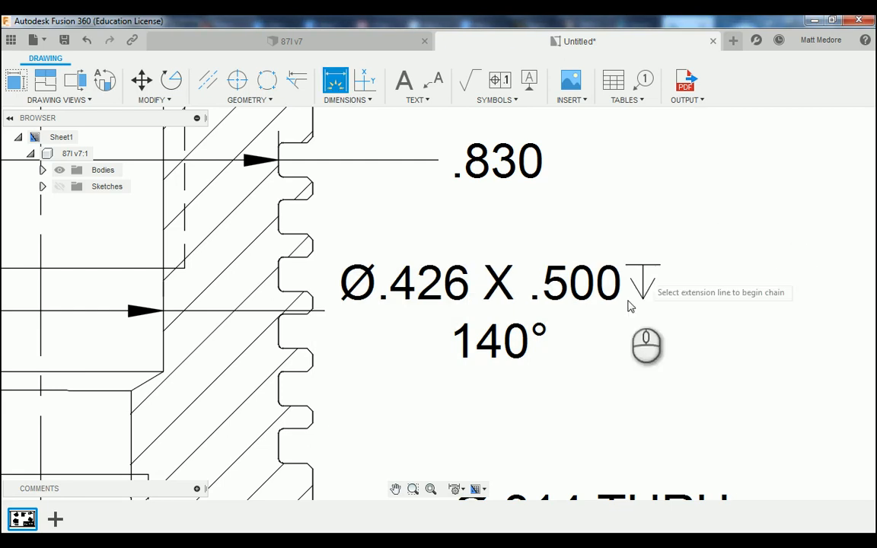
{"action": "right_click", "coordinate": [614, 222]}
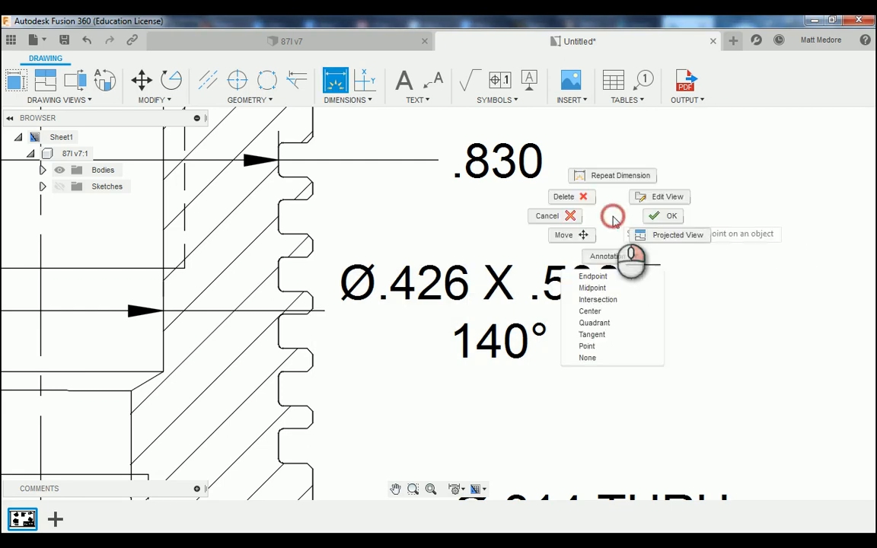
{"action": "left_click", "coordinate": [583, 246]}
- Append "DRILL POINT" after 140° on the second line of the upper bore's dimension text and finish editing
{"action": "left_click", "coordinate": [541, 297]}
{"action": "double_click", "coordinate": [541, 297]}
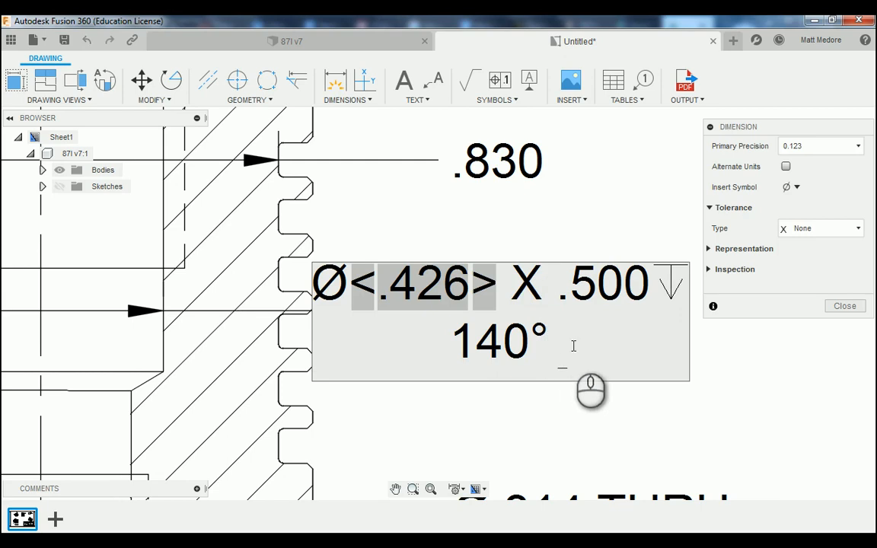
{"action": "type", "text": "dRILL"}
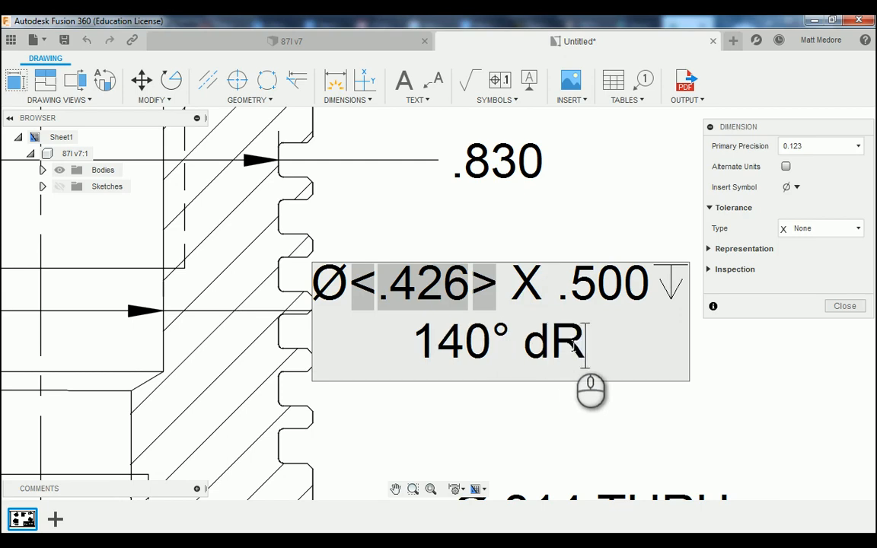
{"action": "key", "text": "BackSpace"}
{"action": "key", "text": "BackSpace"}
{"action": "key", "text": "BackSpace"}
{"action": "key", "text": "BackSpace"}
{"action": "key", "text": "BackSpace"}
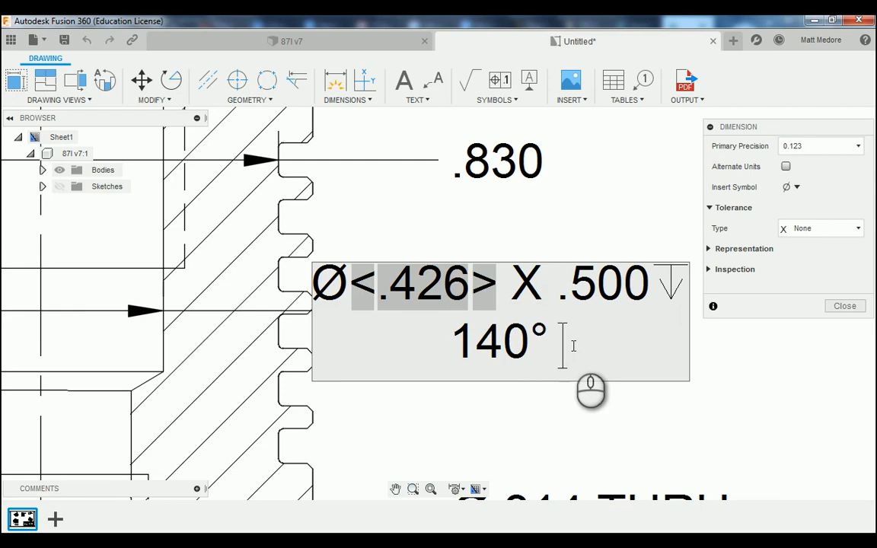
{"action": "type", "text": "DRILL"}
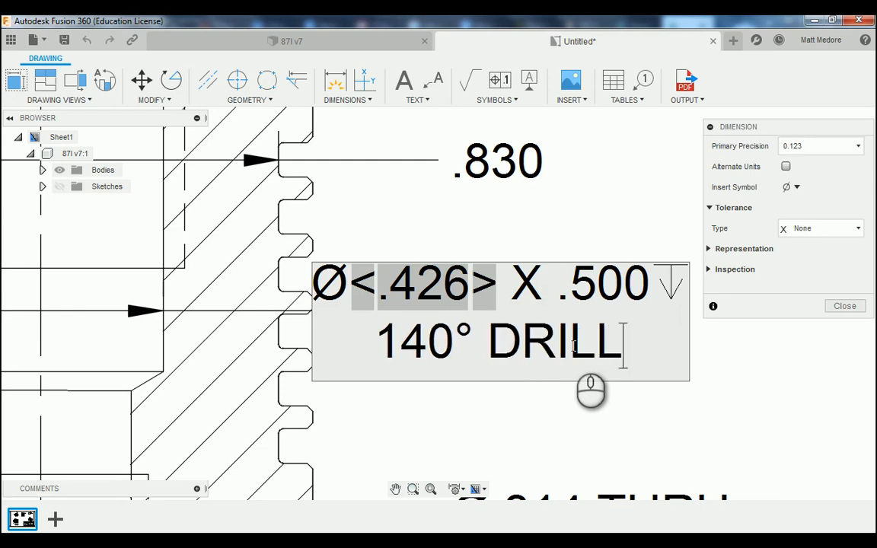
{"action": "type", "text": " POINT"}
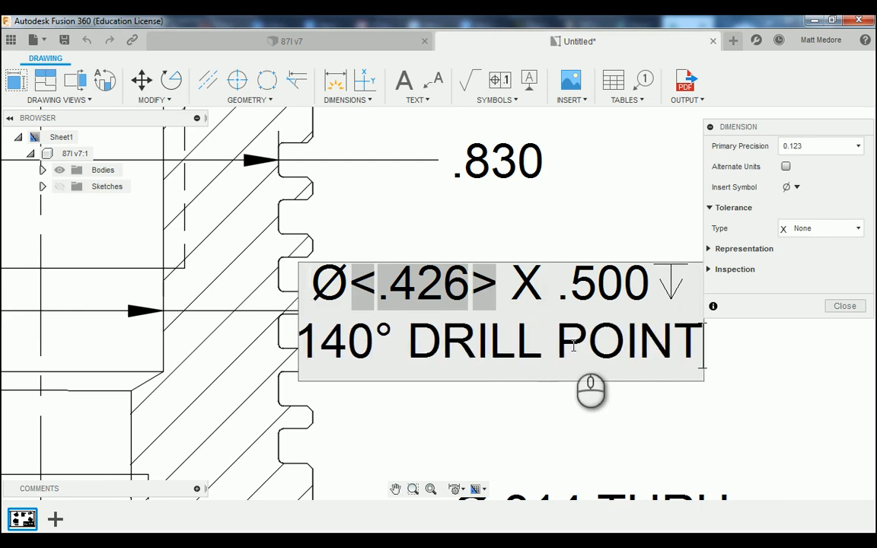
{"action": "left_click", "coordinate": [845, 306]}
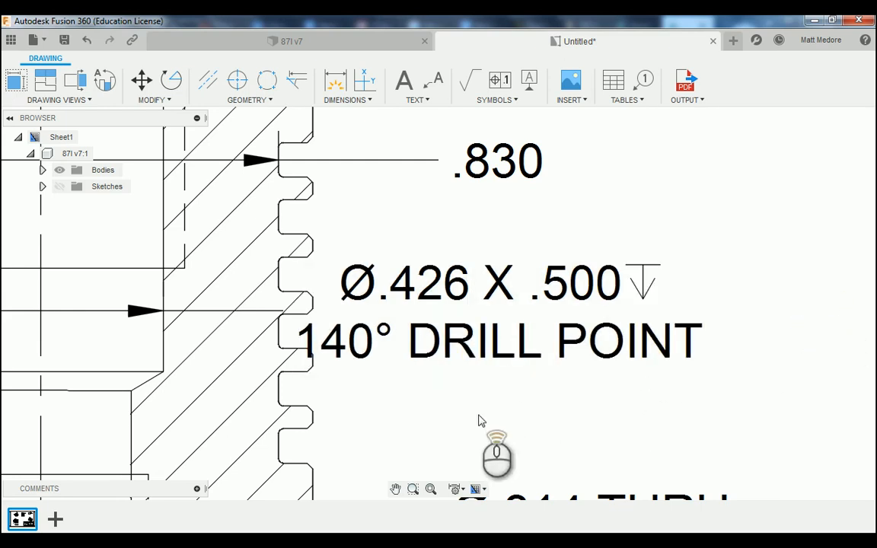
- Move the upper bore's two-line dimension text farther right of Section A-A, clear of the grooved outer edge
{"action": "scroll", "coordinate": [456, 415], "scroll_direction": "down", "scroll_amount": 3}
{"action": "scroll", "coordinate": [450, 381], "scroll_direction": "up", "scroll_amount": 2}
{"action": "left_click", "coordinate": [456, 361]}
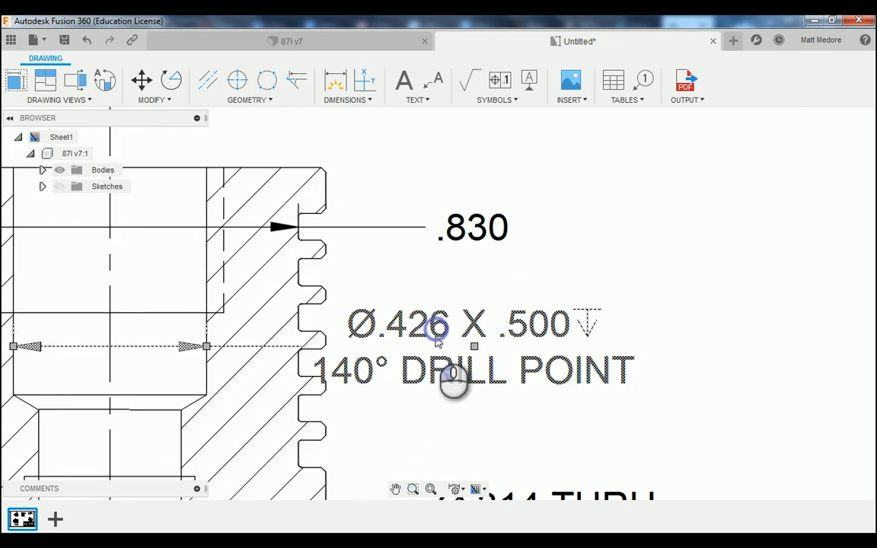
{"action": "left_click", "coordinate": [474, 346]}
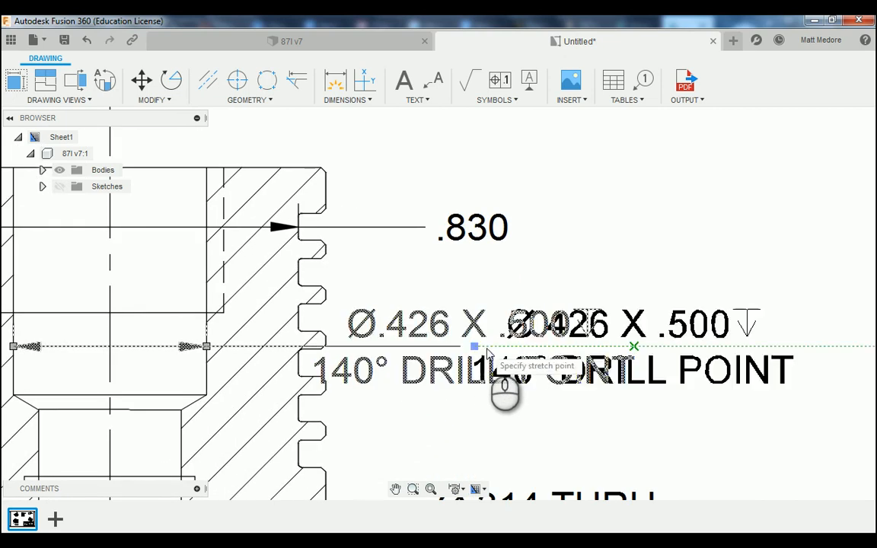
{"action": "left_click", "coordinate": [635, 346]}
{"action": "left_click", "coordinate": [634, 349]}
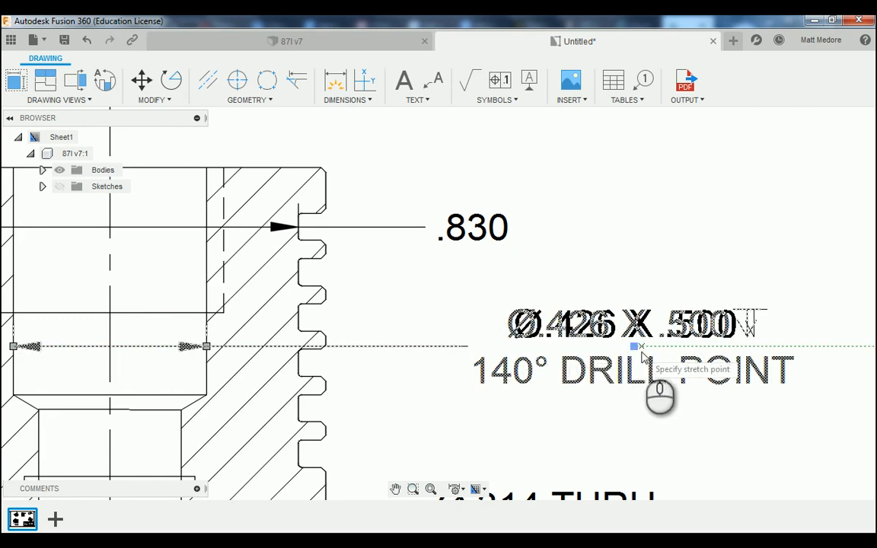
{"action": "left_click", "coordinate": [640, 348]}
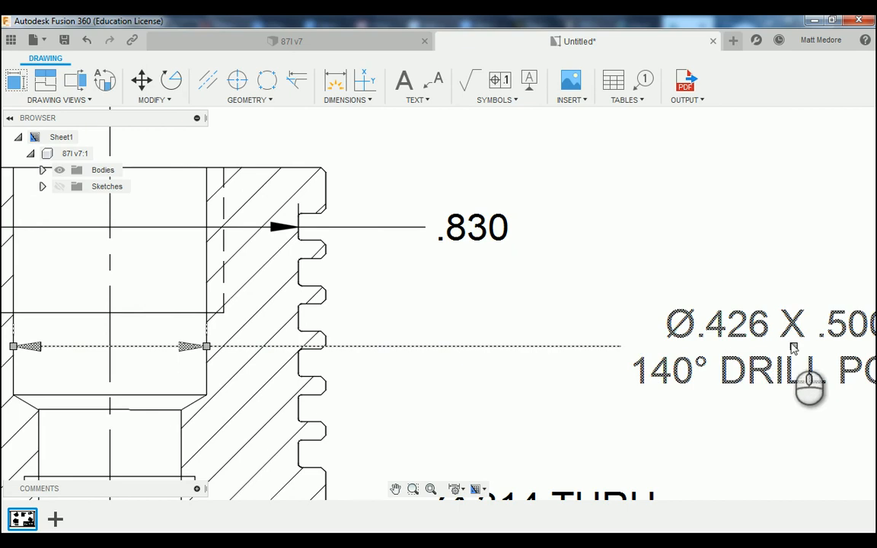
{"action": "left_click", "coordinate": [793, 346]}
{"action": "left_click", "coordinate": [738, 351]}
{"action": "left_click", "coordinate": [670, 291]}
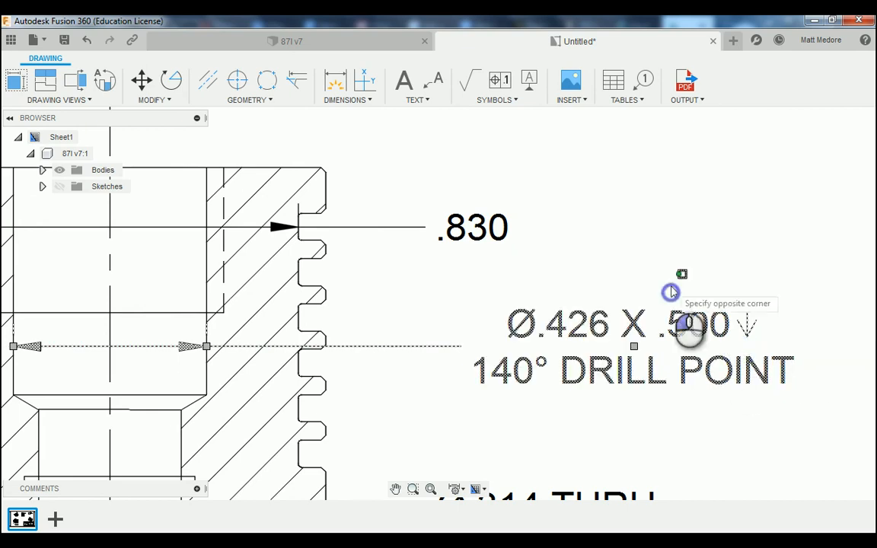
{"action": "key", "text": "Escape"}
- Insert a diameter symbol before the value of the .830 groove dimension and finish editing
{"action": "scroll", "coordinate": [610, 226], "scroll_direction": "down", "scroll_amount": 3}
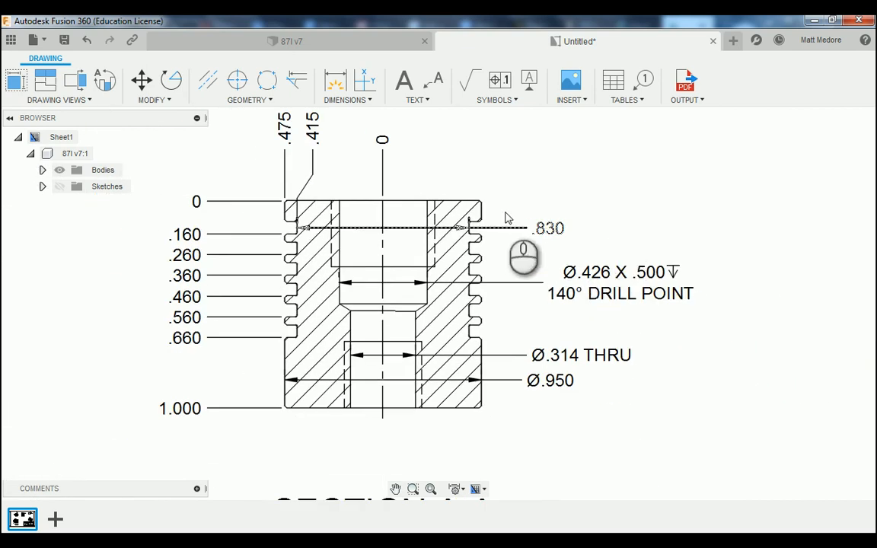
{"action": "scroll", "coordinate": [506, 217], "scroll_direction": "up", "scroll_amount": 2}
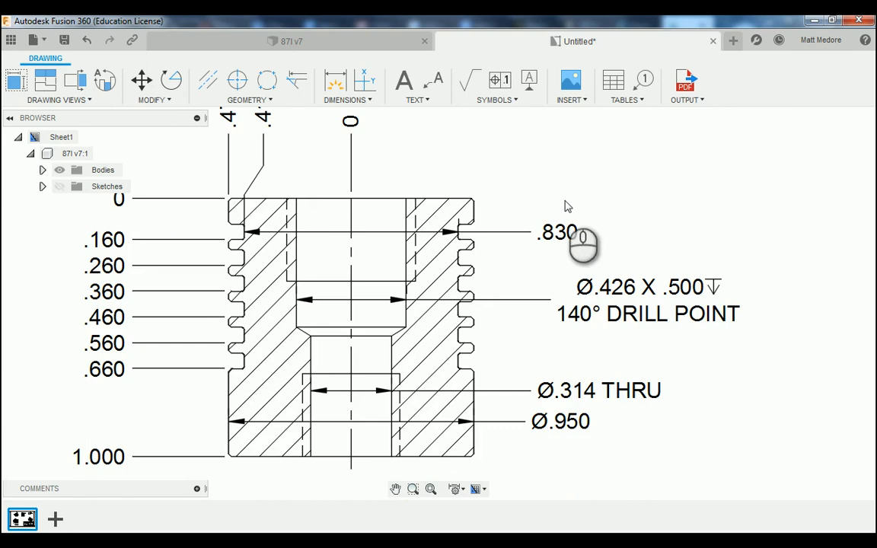
{"action": "scroll", "coordinate": [582, 217], "scroll_direction": "up", "scroll_amount": 2}
{"action": "double_click", "coordinate": [534, 241]}
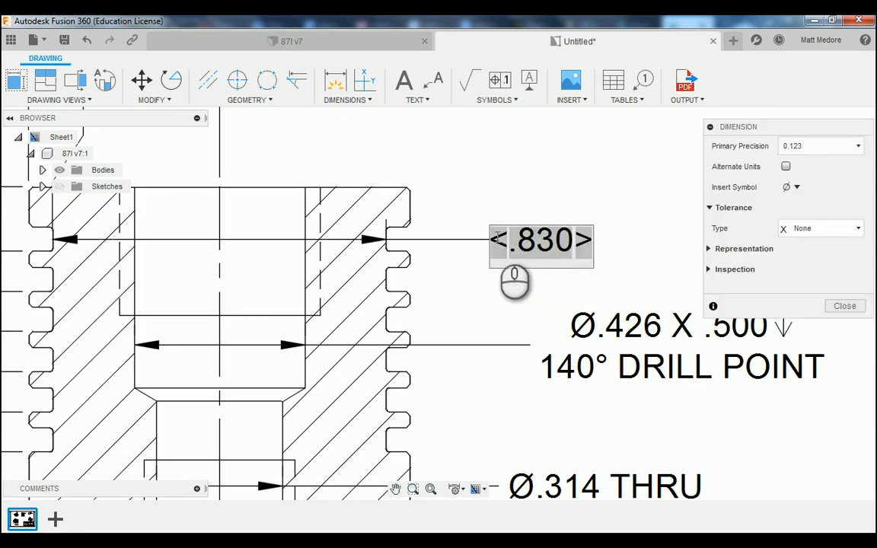
{"action": "left_click", "coordinate": [789, 188]}
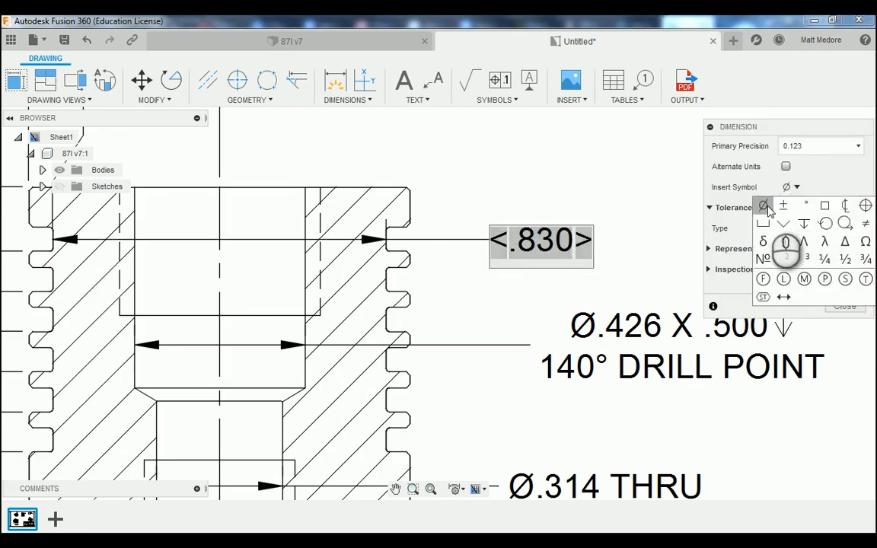
{"action": "left_click", "coordinate": [765, 204]}
{"action": "left_click", "coordinate": [842, 305]}
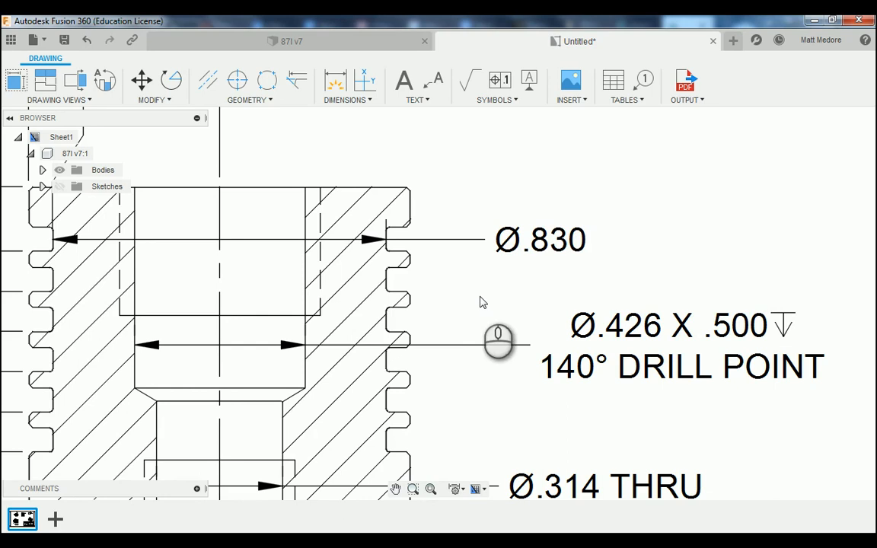
- Shift the groove diameter text slightly right so it starts near the beginning of the upper bore's callout
{"action": "scroll", "coordinate": [380, 307], "scroll_direction": "down", "scroll_amount": 4}
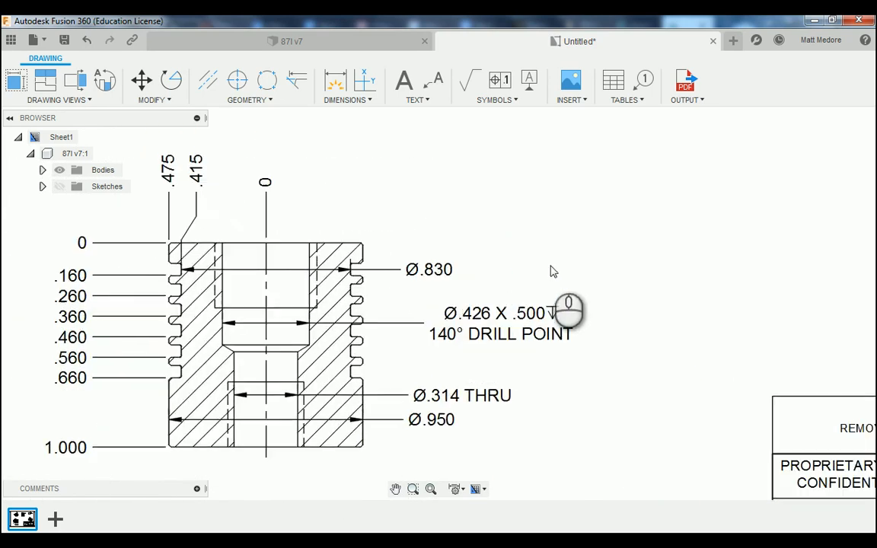
{"action": "scroll", "coordinate": [554, 272], "scroll_direction": "up", "scroll_amount": 2}
{"action": "left_click_drag", "start_coordinate": [397, 272], "coordinate": [457, 280]}
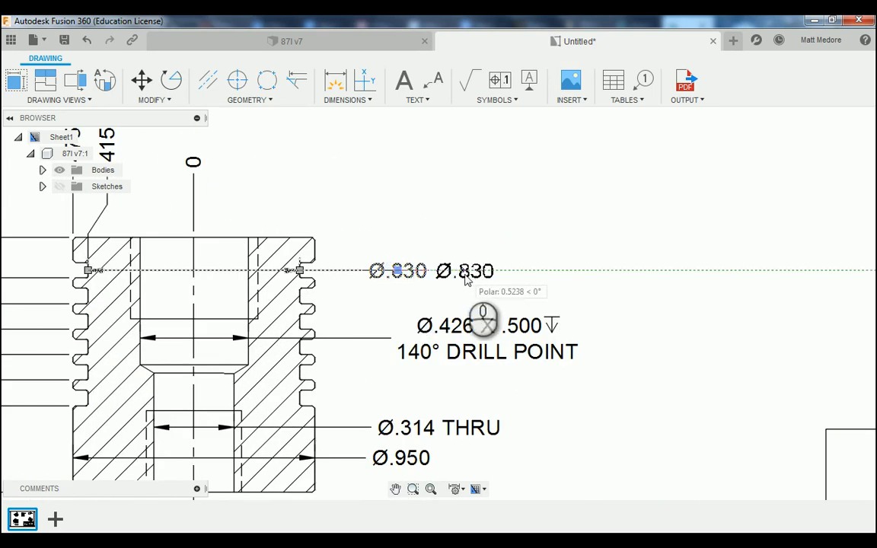
{"action": "left_click", "coordinate": [449, 275]}
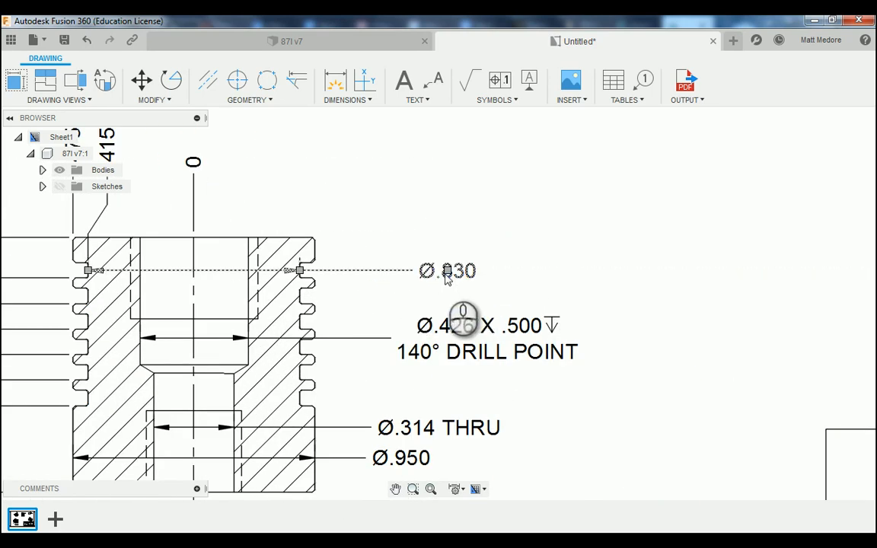
{"action": "left_click", "coordinate": [447, 272]}
{"action": "left_click", "coordinate": [440, 273]}
{"action": "left_click", "coordinate": [440, 272]}
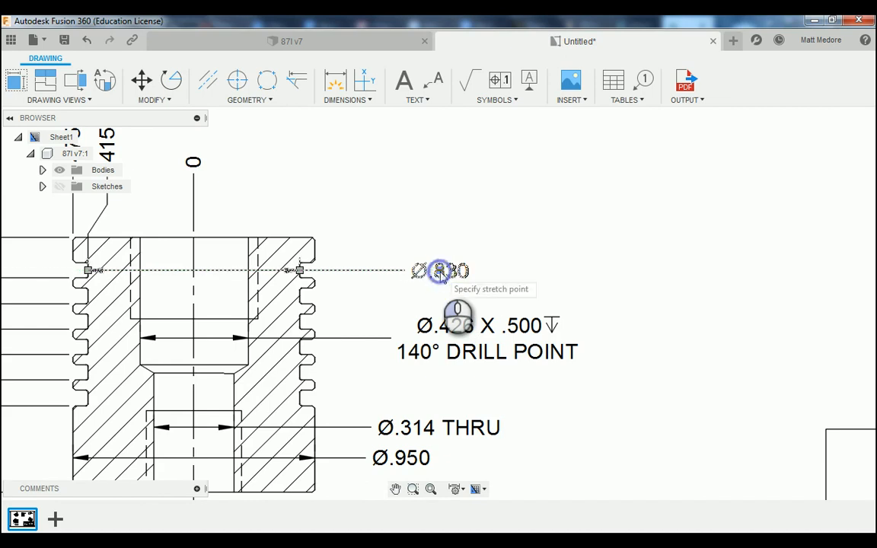
{"action": "left_click", "coordinate": [430, 270]}
{"action": "left_click", "coordinate": [469, 219]}
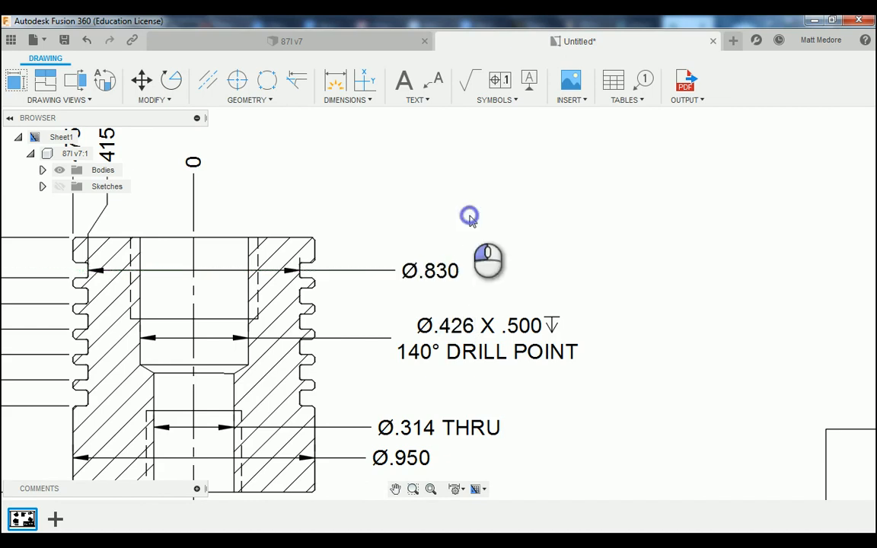
- Shift the lower bore's THRU callout right to line up with the start of the upper bore's callout
{"action": "scroll", "coordinate": [466, 201], "scroll_direction": "down", "scroll_amount": 2}
{"action": "scroll", "coordinate": [434, 392], "scroll_direction": "up", "scroll_amount": 2}
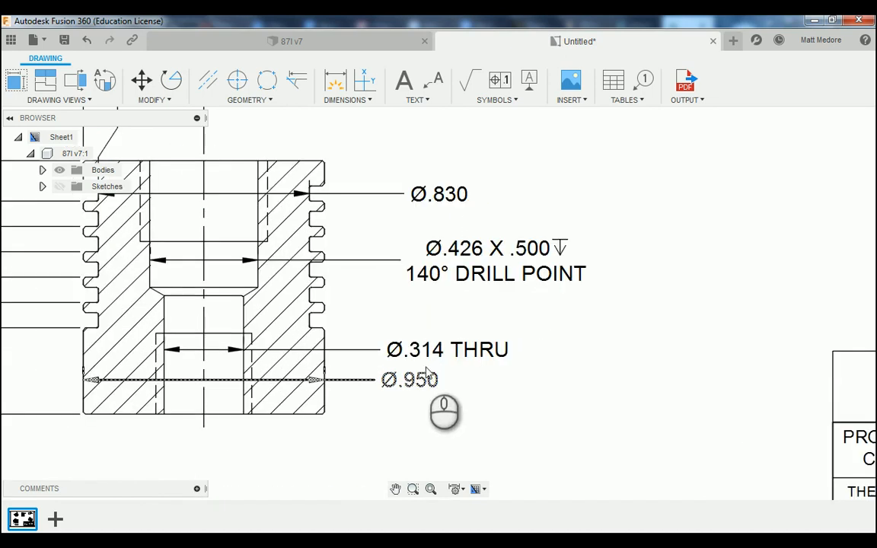
{"action": "left_click", "coordinate": [426, 348]}
{"action": "left_click", "coordinate": [448, 349]}
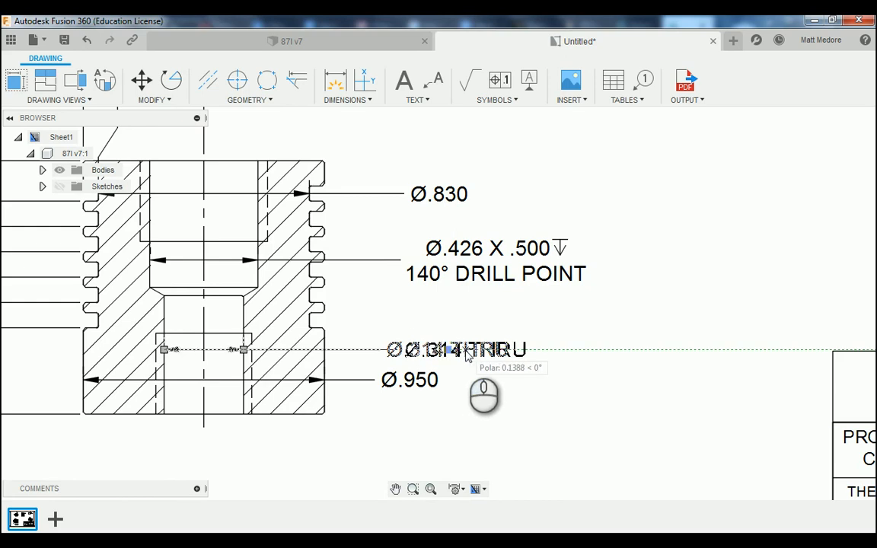
{"action": "left_click", "coordinate": [465, 350]}
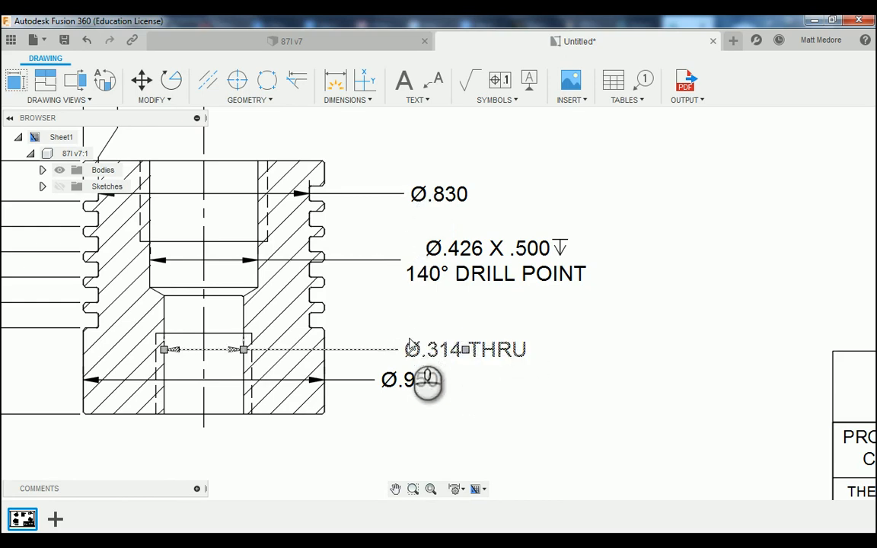
{"action": "left_click", "coordinate": [523, 452]}
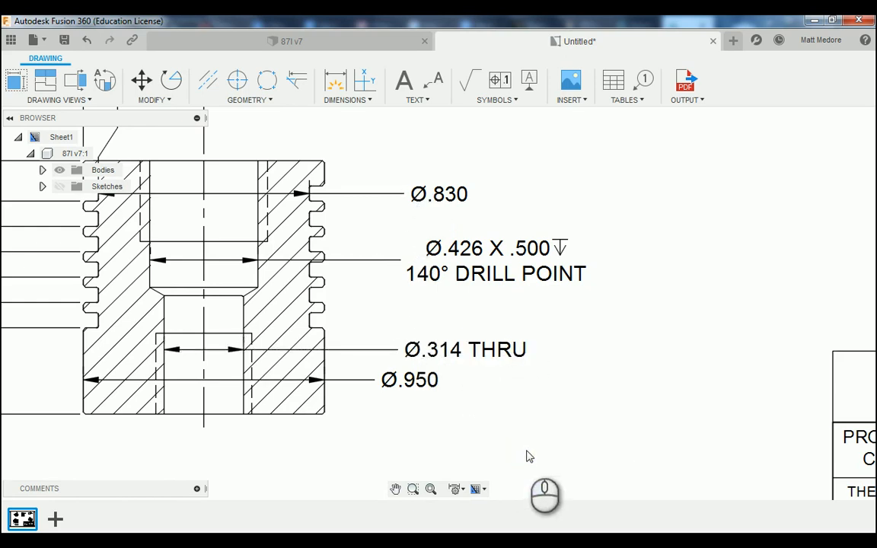
- Shift the outer diameter's text right so it starts in line with the THRU callout above it
{"action": "left_click", "coordinate": [403, 380]}
{"action": "left_click", "coordinate": [409, 380]}
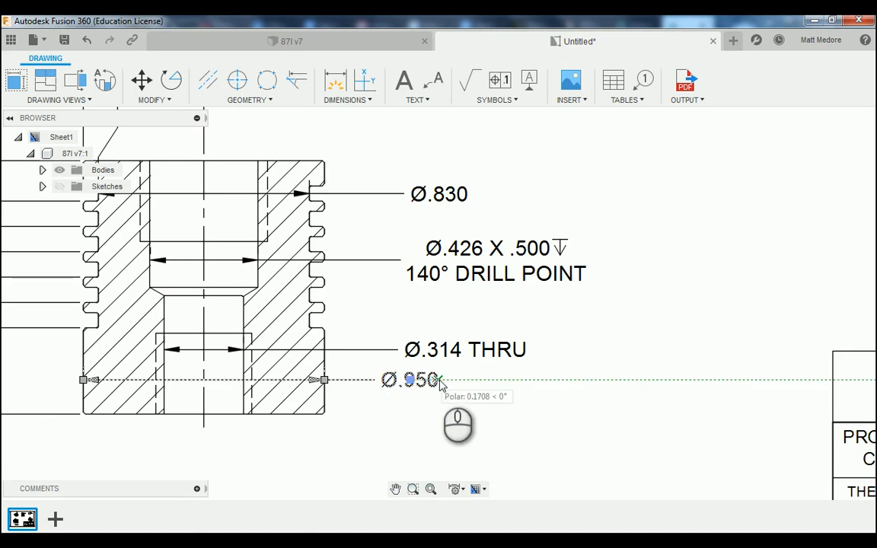
{"action": "left_click", "coordinate": [436, 381]}
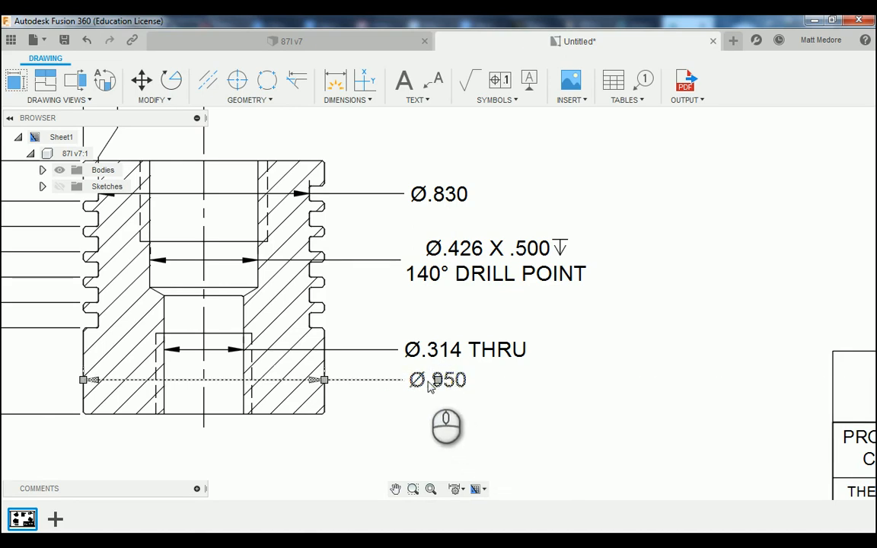
{"action": "left_click", "coordinate": [437, 380]}
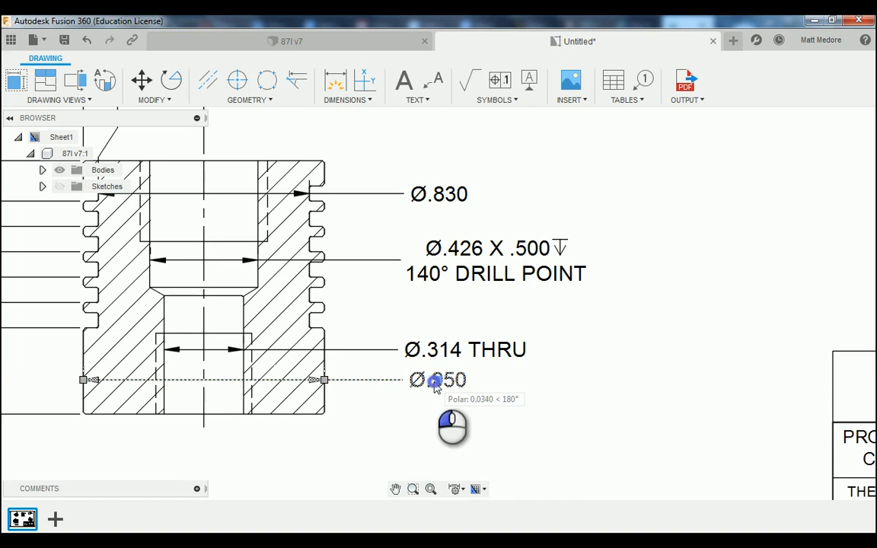
{"action": "left_click", "coordinate": [434, 383]}
{"action": "left_click", "coordinate": [438, 437]}
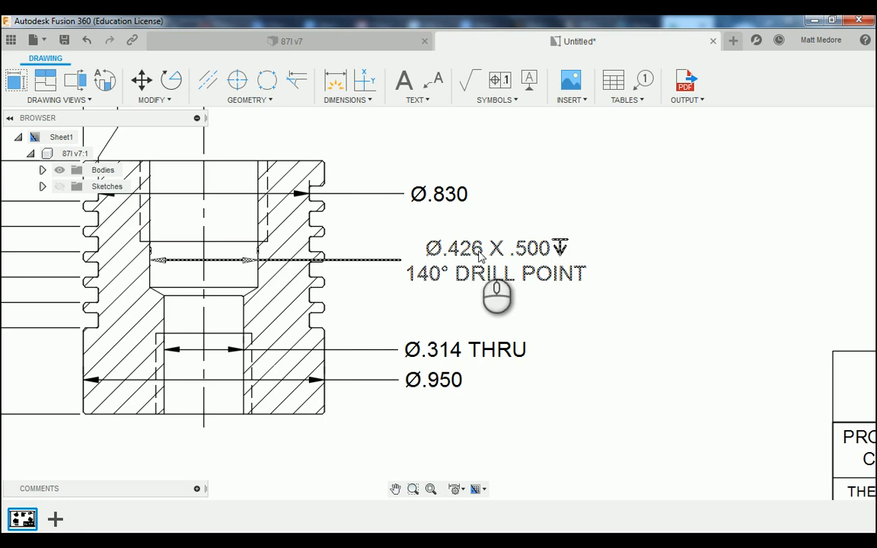
- Inspect the model-linked value within the upper bore's dimension text, then close its editor
{"action": "left_click", "coordinate": [670, 304]}
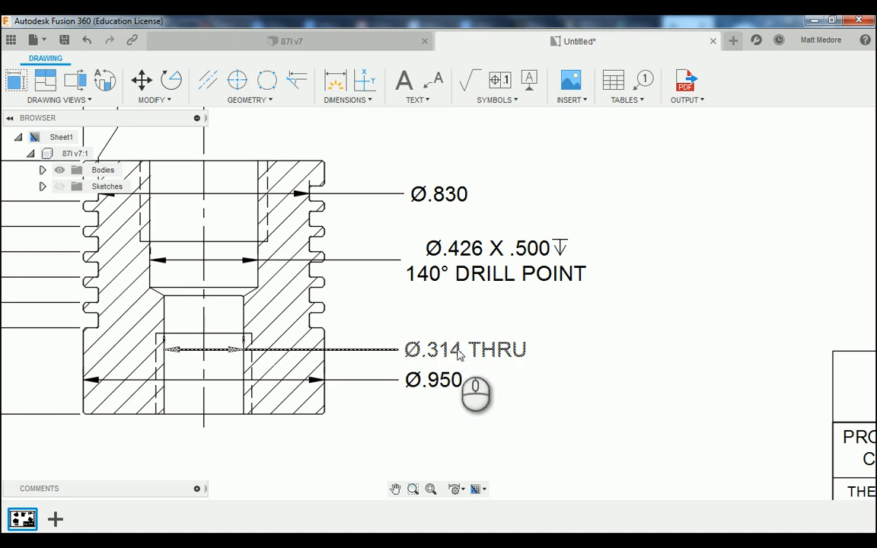
{"action": "double_click", "coordinate": [475, 258]}
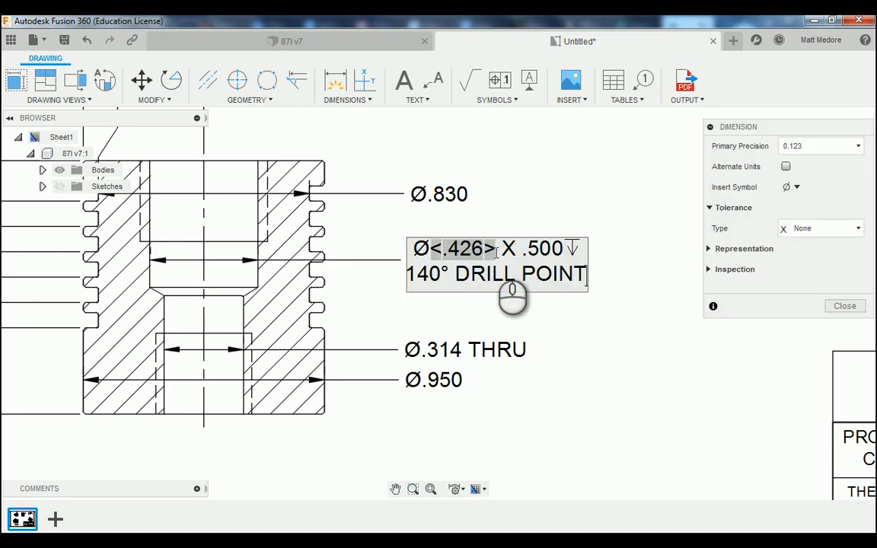
{"action": "left_click_drag", "start_coordinate": [494, 251], "coordinate": [433, 257]}
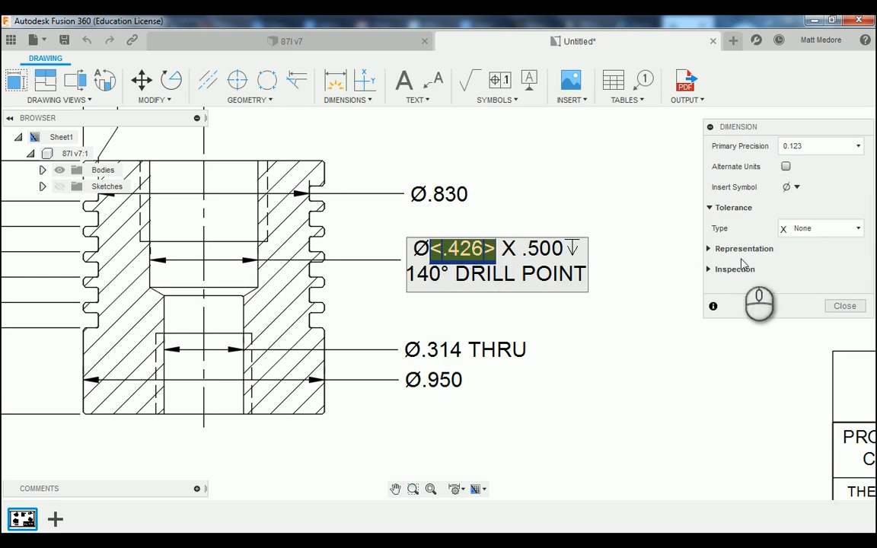
{"action": "left_click", "coordinate": [840, 306]}
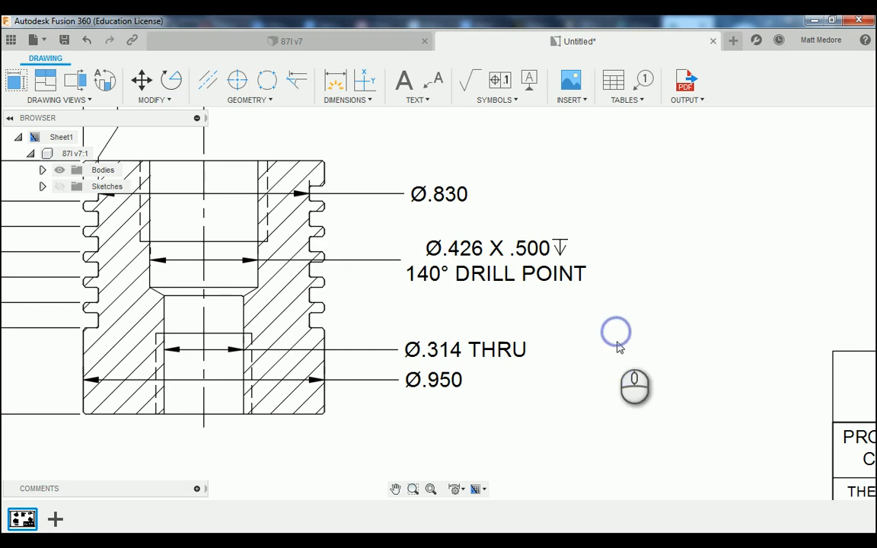
- Add a leader note from the section's top edge at the upper bore, placed up and to its right, reading 1/2-13 UNC CLASS 2B
{"action": "scroll", "coordinate": [620, 468], "scroll_direction": "down", "scroll_amount": 1}
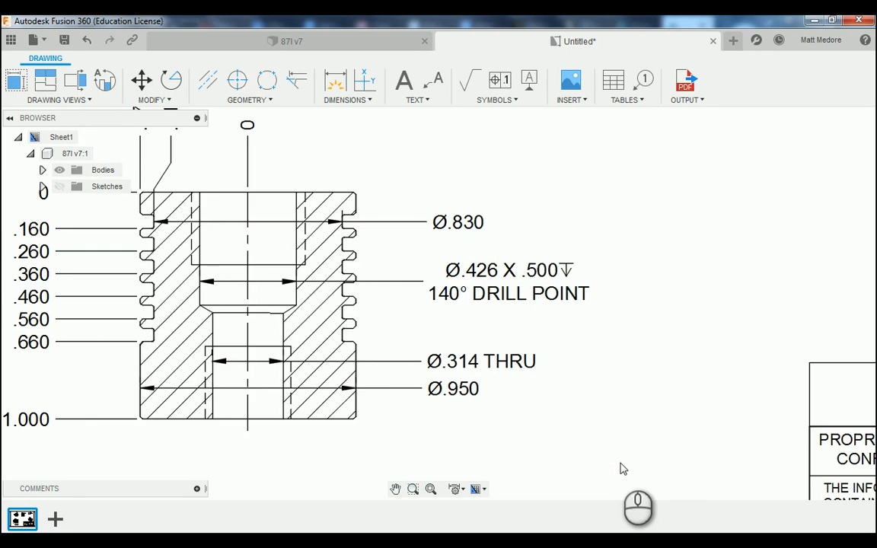
{"action": "scroll", "coordinate": [621, 468], "scroll_direction": "down", "scroll_amount": 1}
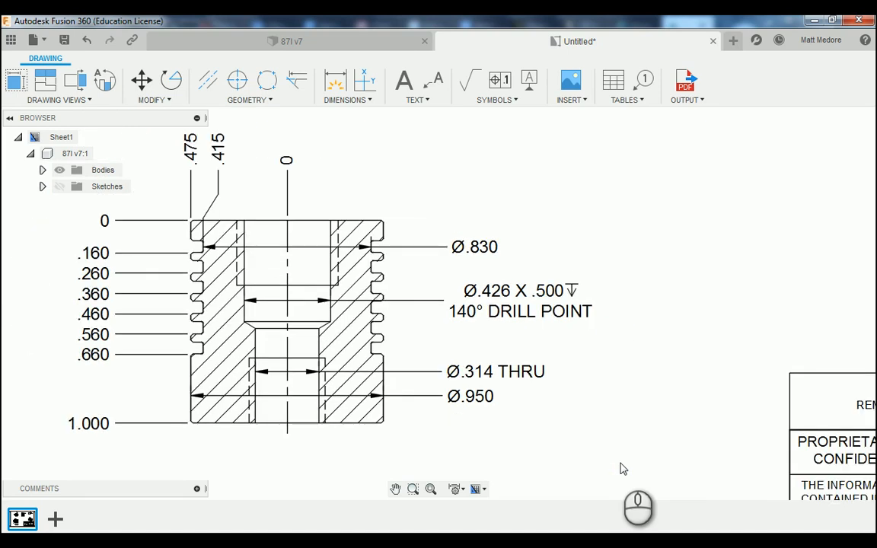
{"action": "scroll", "coordinate": [620, 468], "scroll_direction": "down", "scroll_amount": 1}
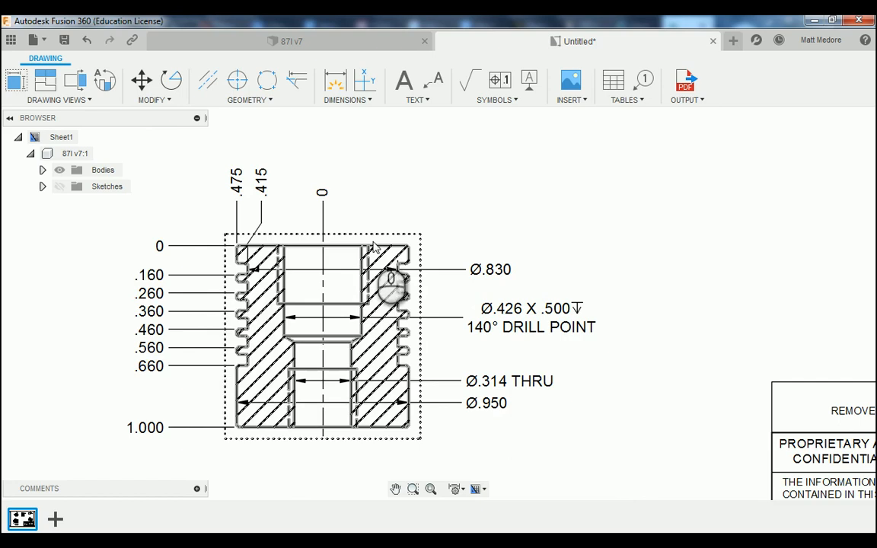
{"action": "left_click", "coordinate": [437, 89]}
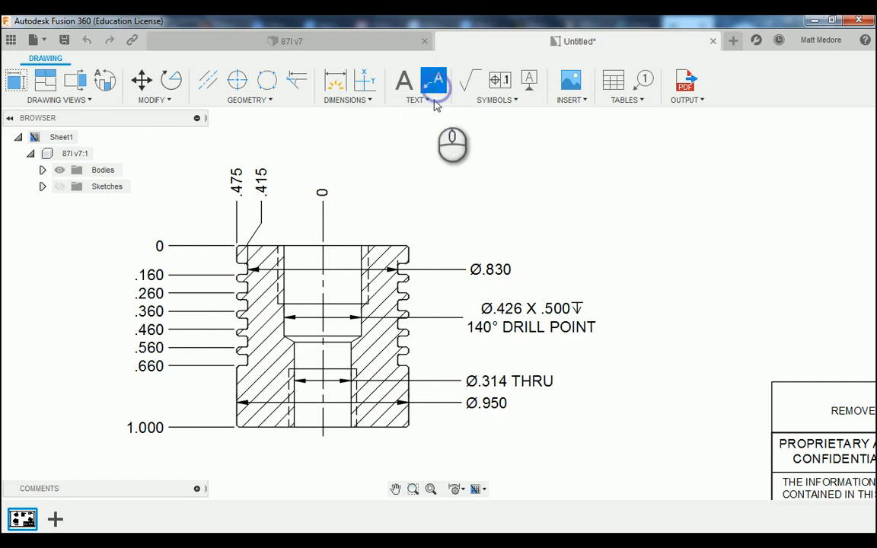
{"action": "scroll", "coordinate": [388, 221], "scroll_direction": "down", "scroll_amount": 1}
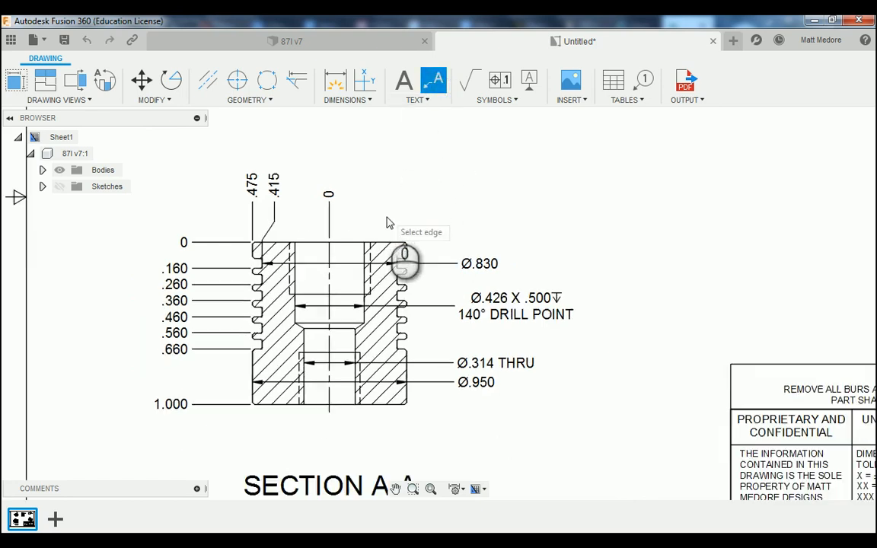
{"action": "scroll", "coordinate": [388, 228], "scroll_direction": "up", "scroll_amount": 2}
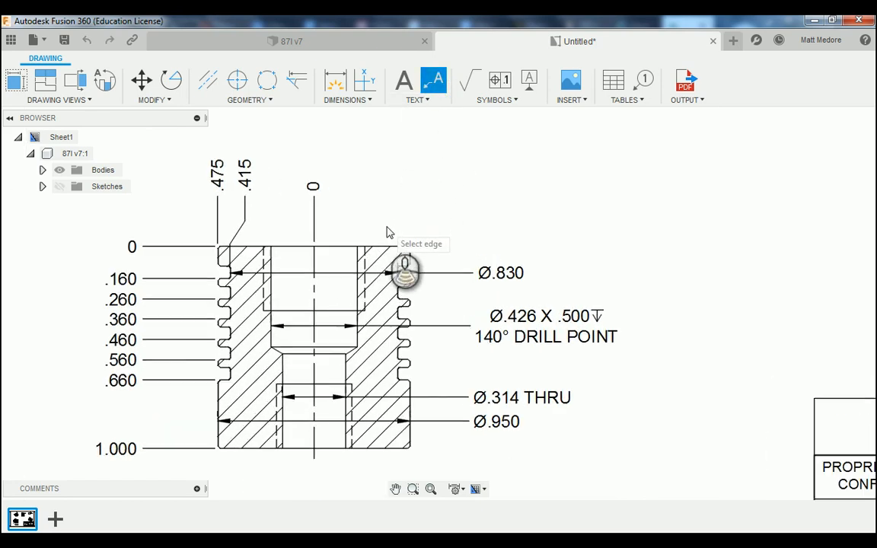
{"action": "left_click", "coordinate": [342, 247]}
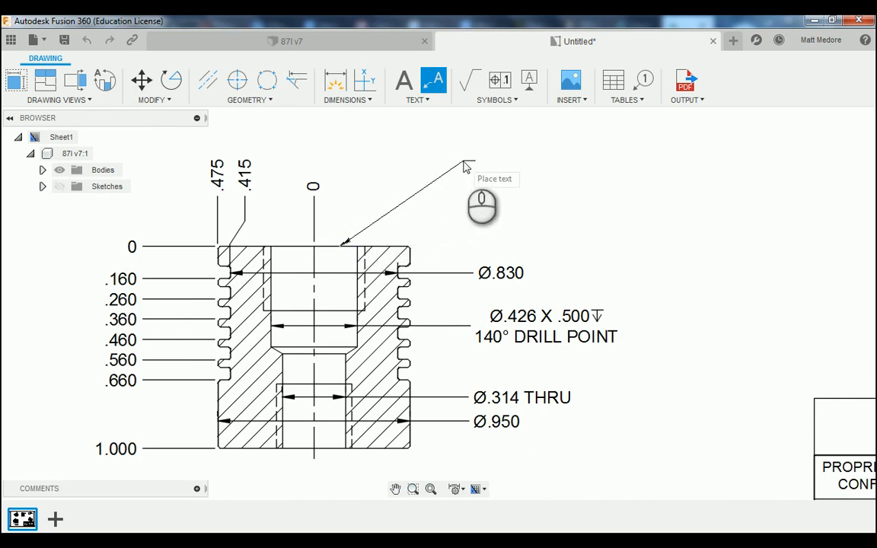
{"action": "left_click", "coordinate": [465, 161]}
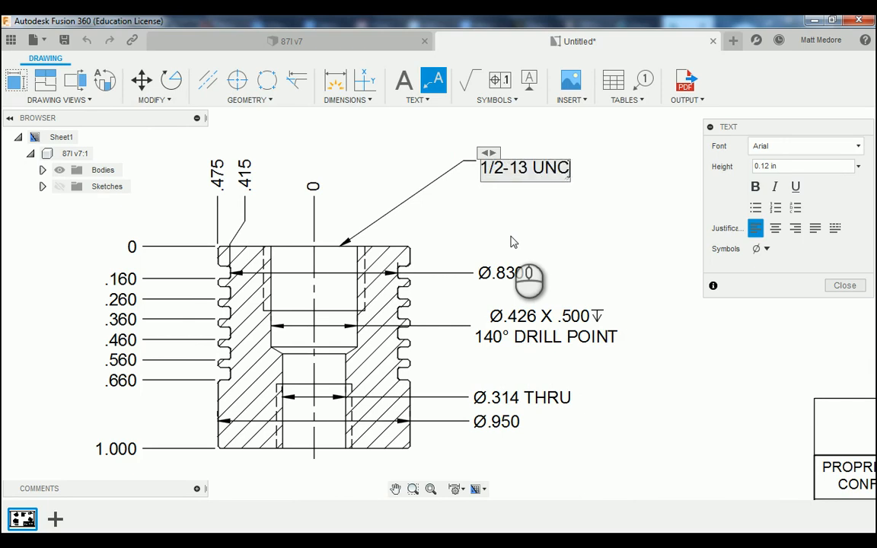
{"action": "key", "text": "Return"}
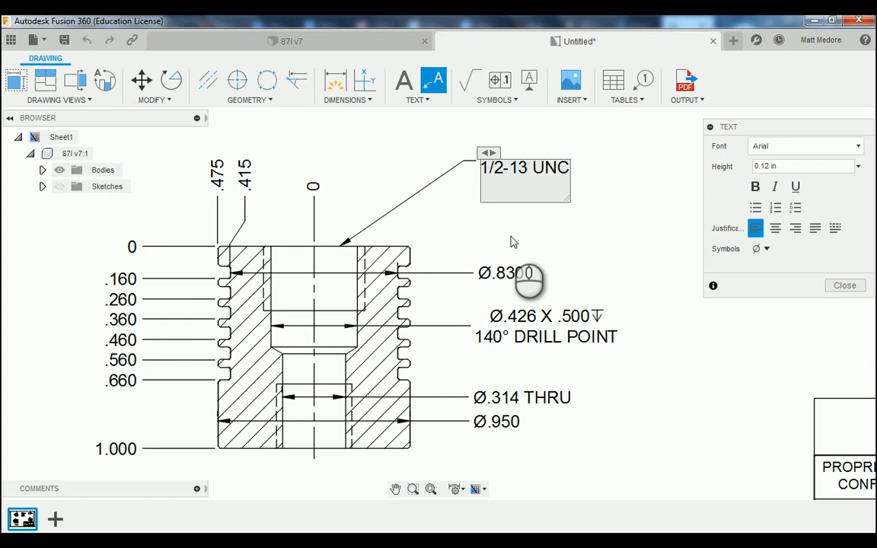
{"action": "key", "text": "BackSpace"}
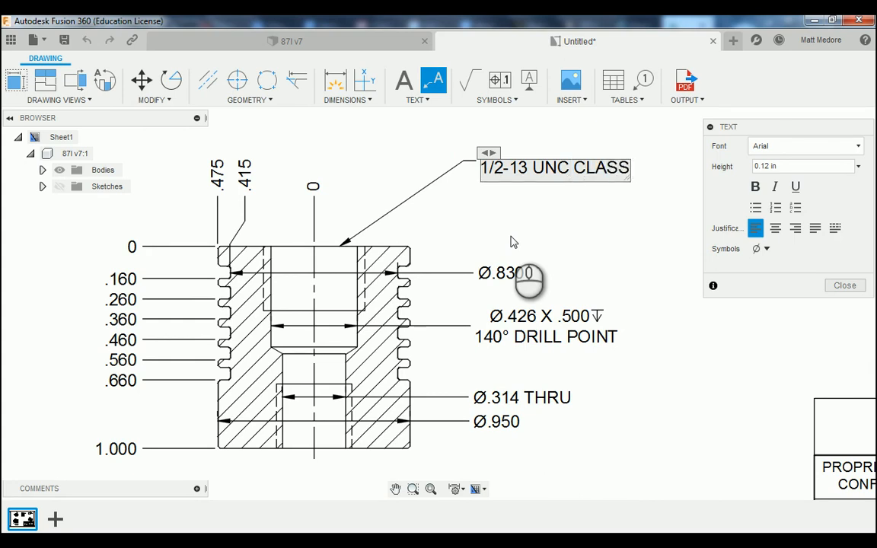
- Add a second line to the upper thread note reading .320 MIN followed by the depth symbol, and finish the note
{"action": "key", "text": "Return"}
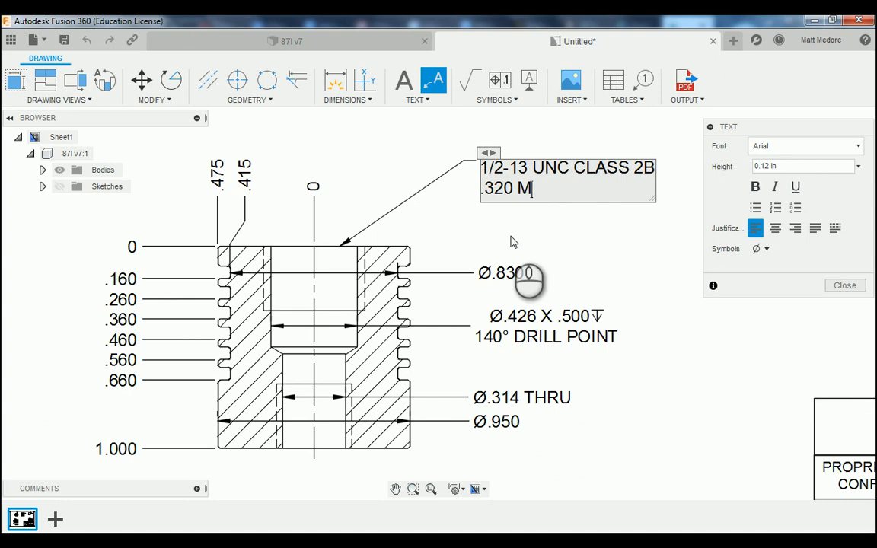
{"action": "left_click", "coordinate": [765, 249]}
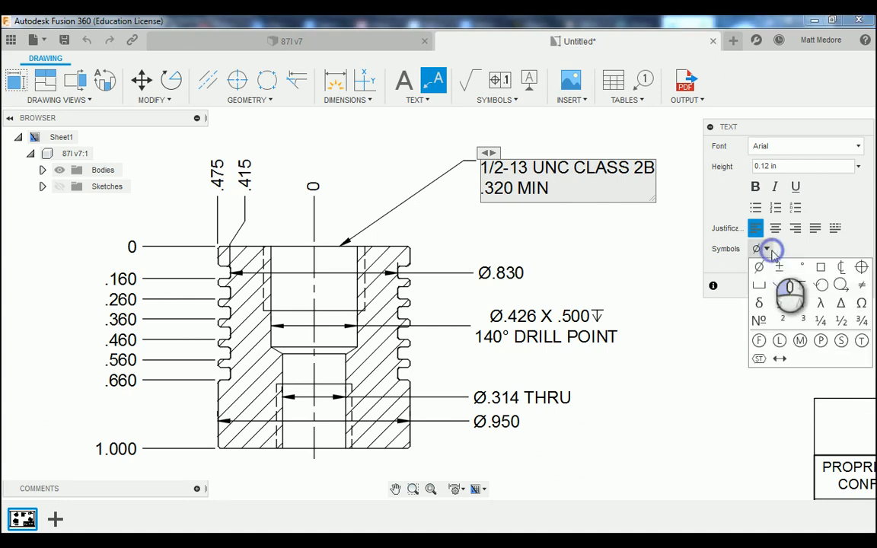
{"action": "left_click", "coordinate": [799, 283]}
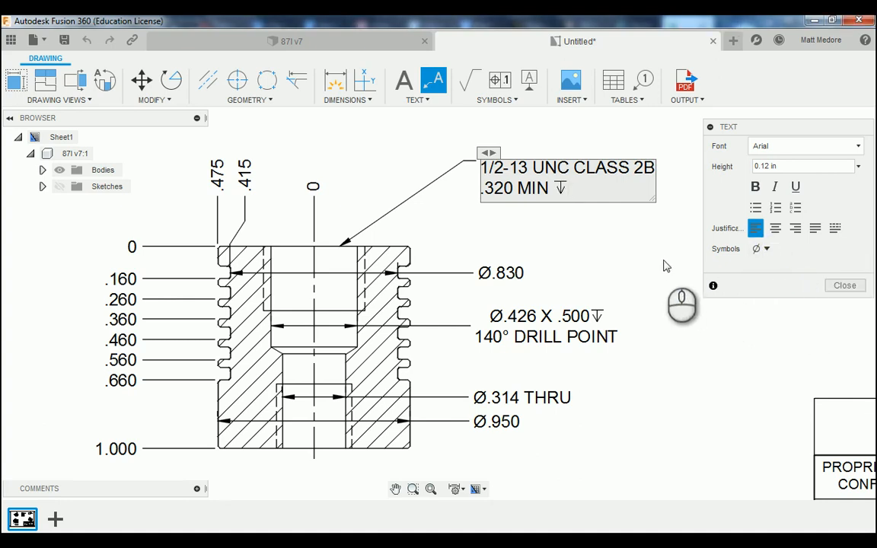
{"action": "left_click", "coordinate": [844, 285]}
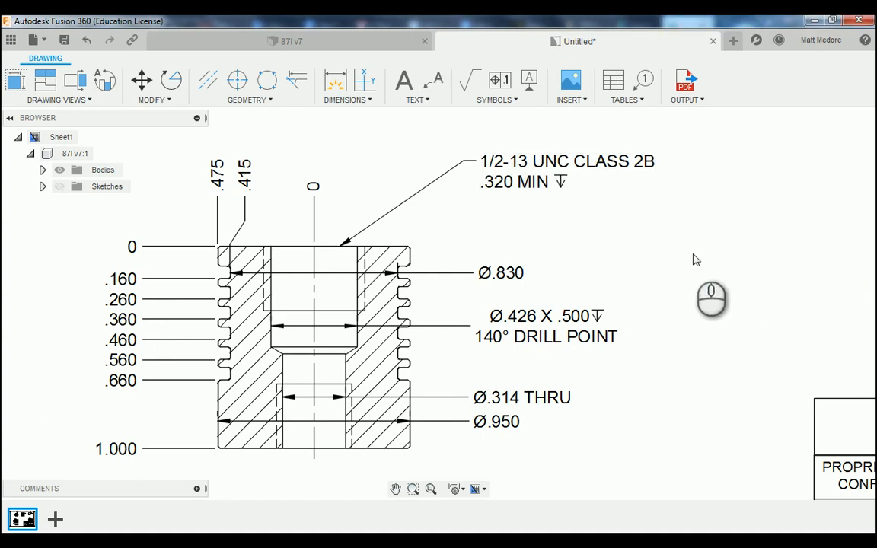
- Add a leader note from the section's bottom edge at the lower bore reading 3/8-16 UNC CLASS 2B, with .320 starting the second line
{"action": "scroll", "coordinate": [581, 215], "scroll_direction": "down", "scroll_amount": 3}
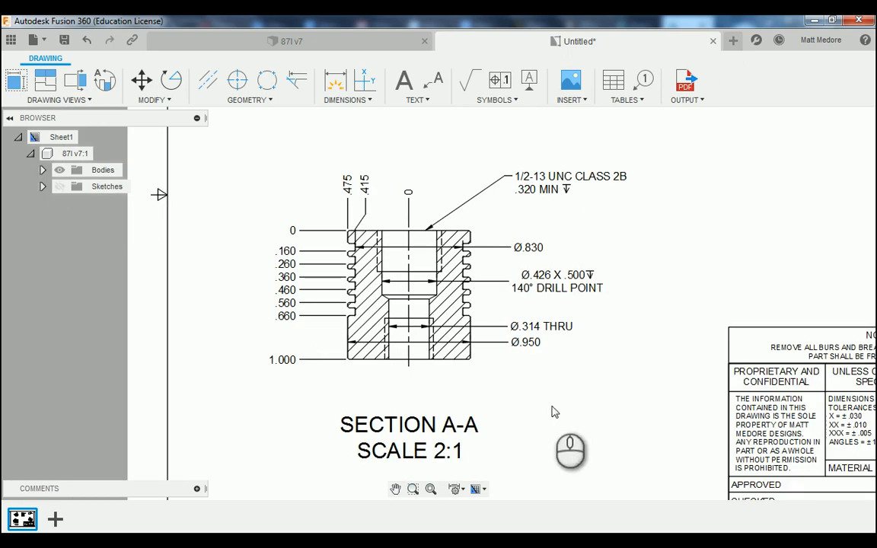
{"action": "scroll", "coordinate": [552, 411], "scroll_direction": "up", "scroll_amount": 2}
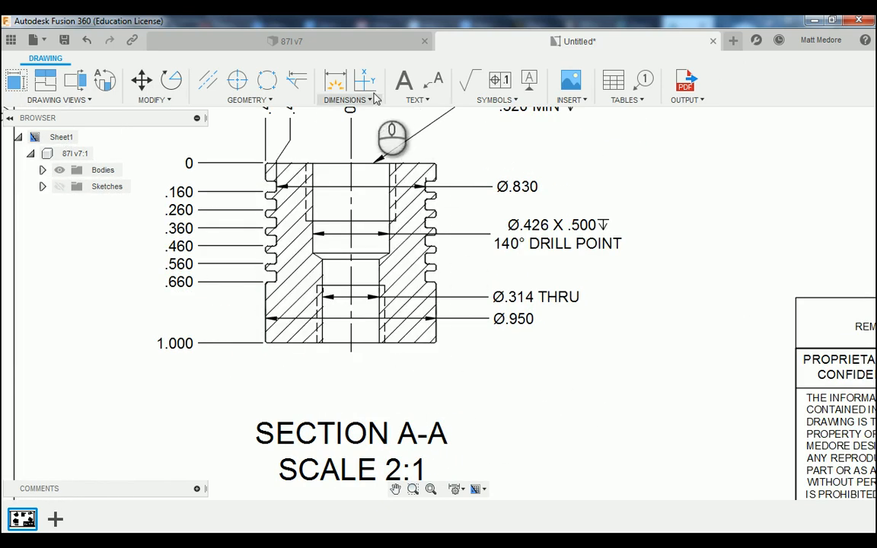
{"action": "left_click", "coordinate": [434, 79]}
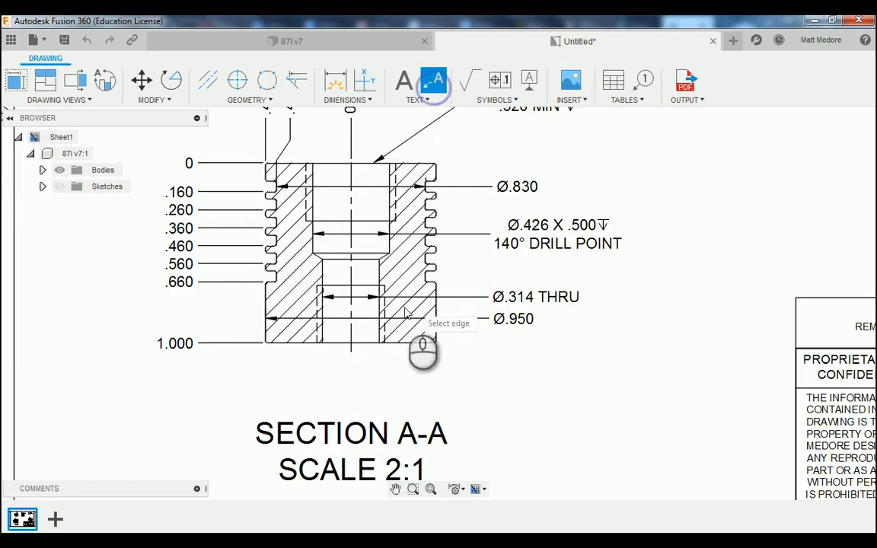
{"action": "left_click", "coordinate": [365, 344]}
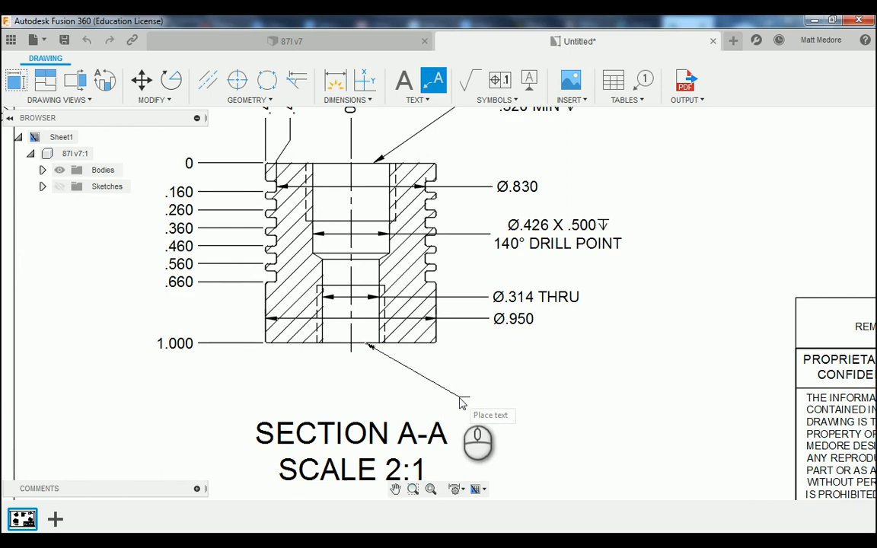
{"action": "left_click", "coordinate": [479, 401]}
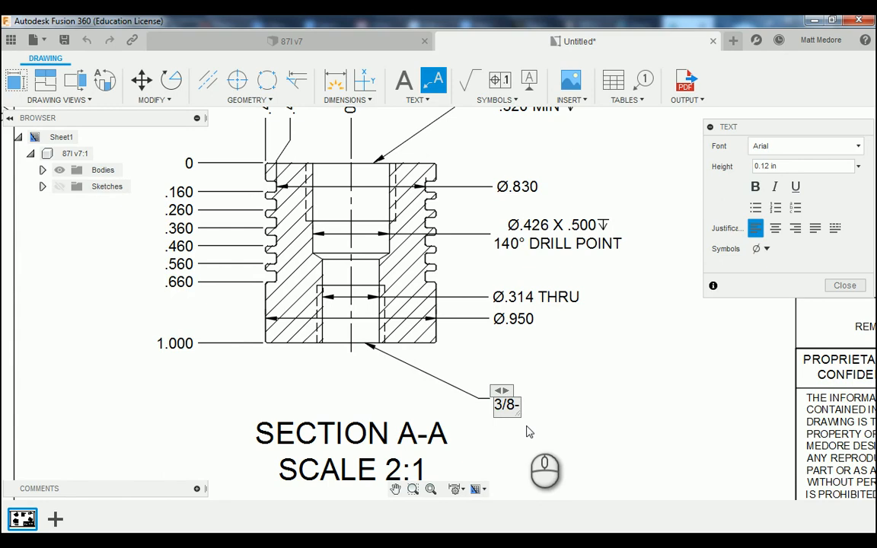
{"action": "type", "text": "16 UNC CLASS 2B"}
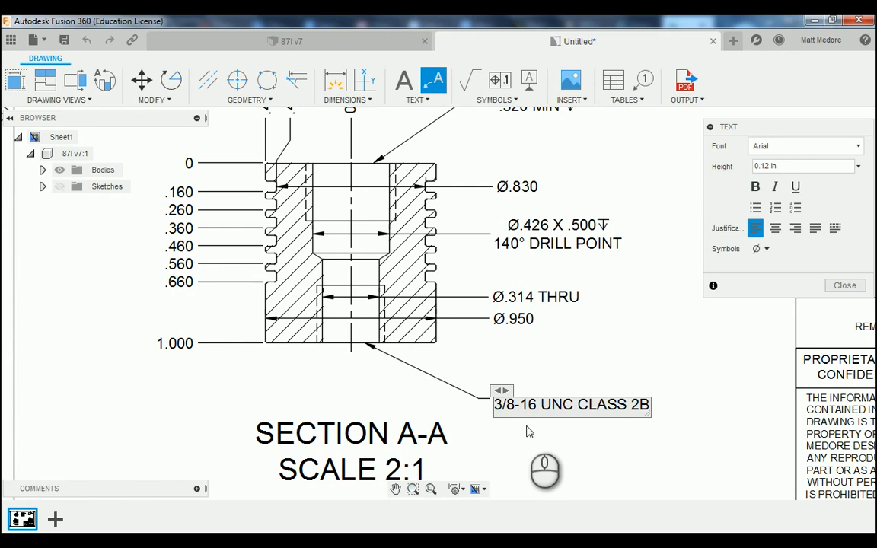
{"action": "key", "text": "Return"}
{"action": "type", "text": ".320"}
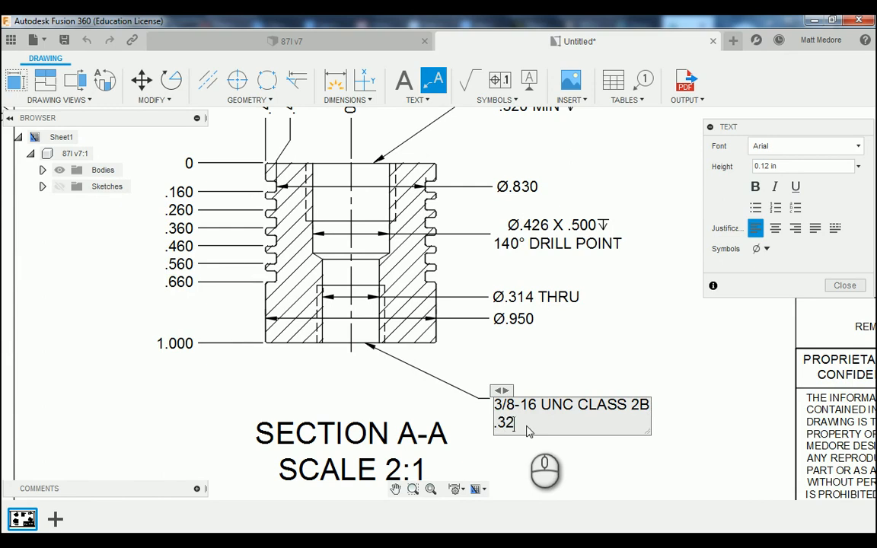